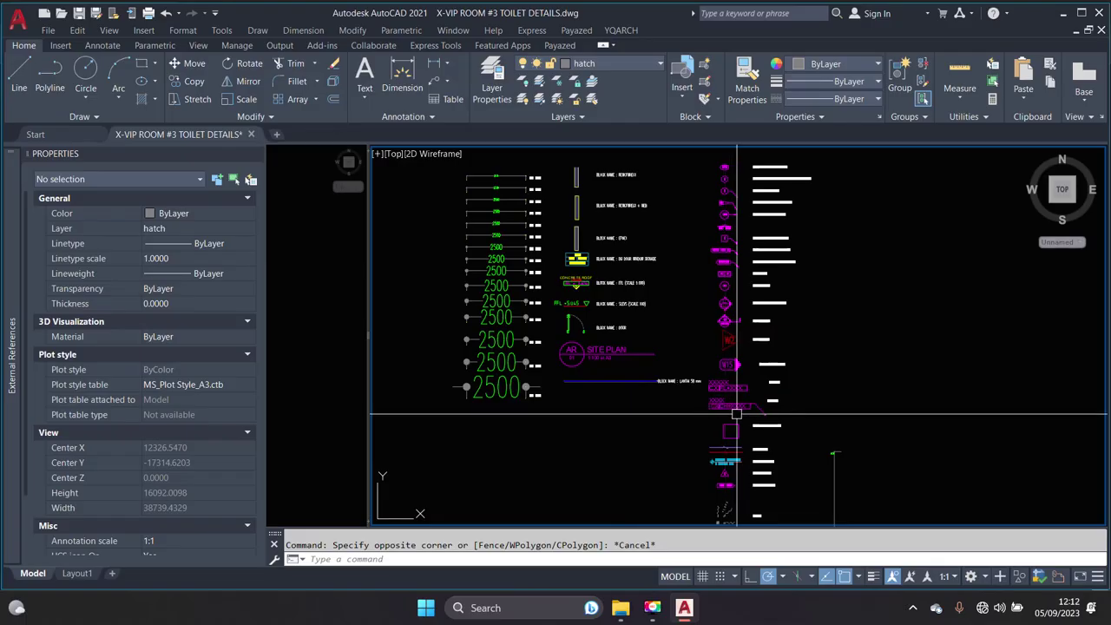
# Zoom and pan to the DOOR block reference and select it
pyautogui.scroll(-1, 737, 415)
pyautogui.scroll(1, 736, 415)
pyautogui.scroll(2, 735, 426)
pyautogui.scroll(2, 732, 439)
pyautogui.scroll(3, 732, 439)
pyautogui.scroll(-3, 712, 390)
pyautogui.moveTo(416, 152)
pyautogui.mouseDown(button='middle')
pyautogui.moveTo(473, 234)
pyautogui.moveTo(535, 294)
pyautogui.mouseUp(button='middle')
pyautogui.scroll(4, 526, 312)
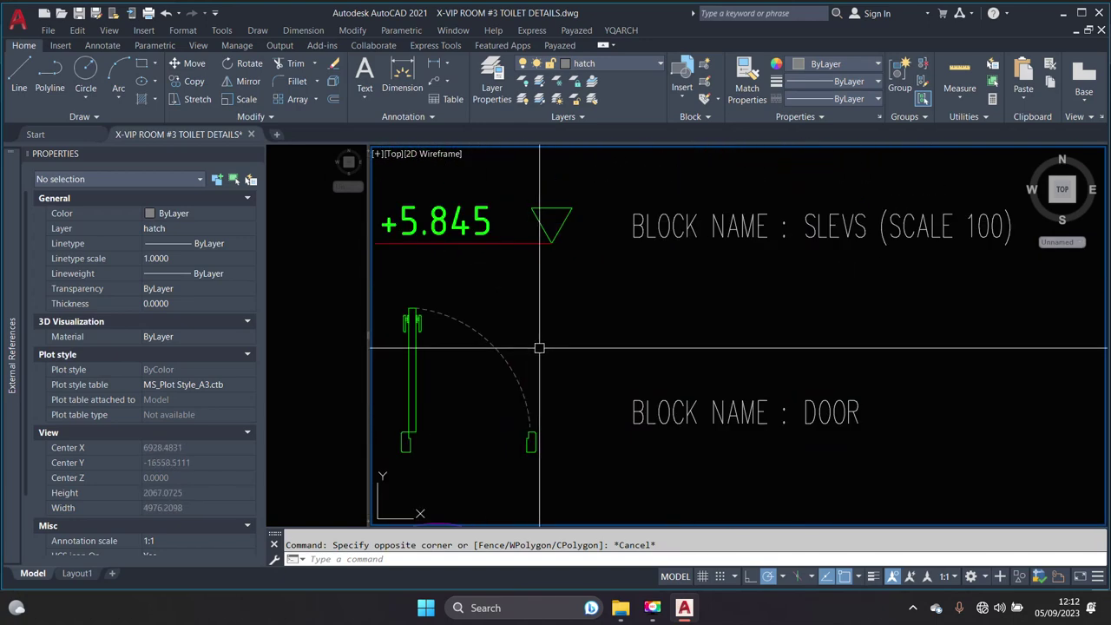
pyautogui.click(508, 384)
pyautogui.moveTo(507, 384); pyautogui.dragTo(638, 334, button='middle')
pyautogui.scroll(2, 638, 335)
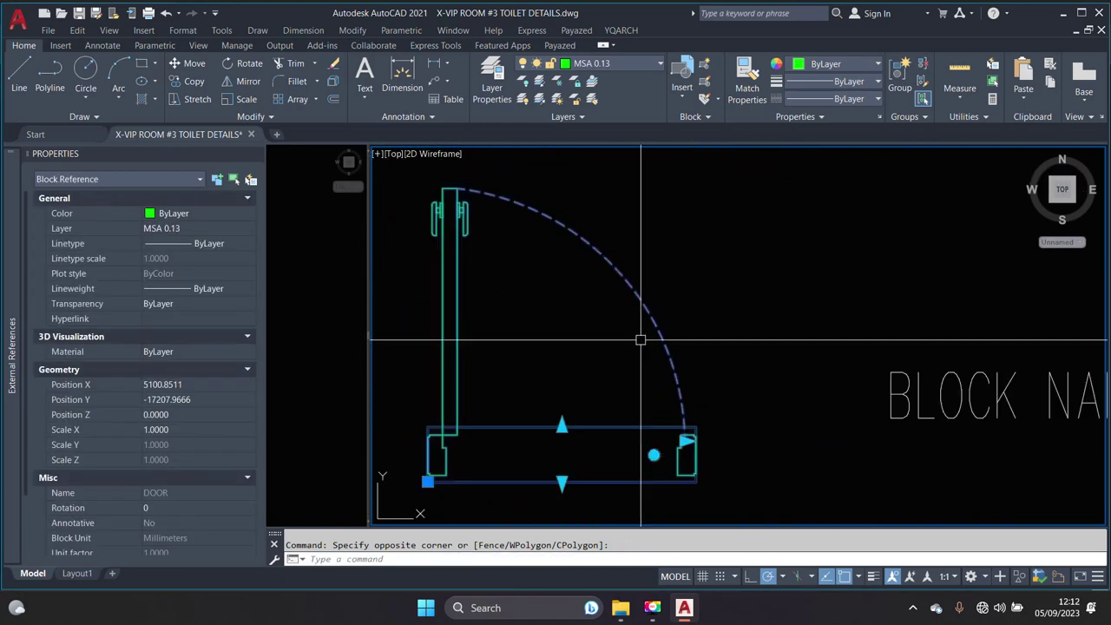
pyautogui.scroll(-2, 686, 334)
pyautogui.press('Escape')
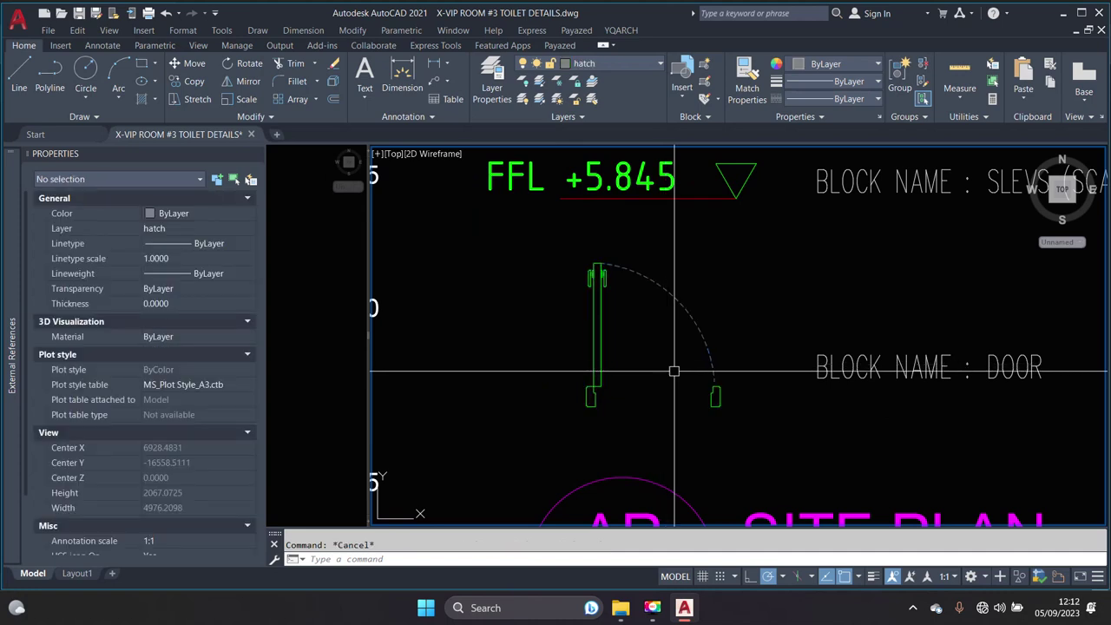
pyautogui.press('Escape')
pyautogui.scroll(2, 695, 387)
pyautogui.click(695, 385)
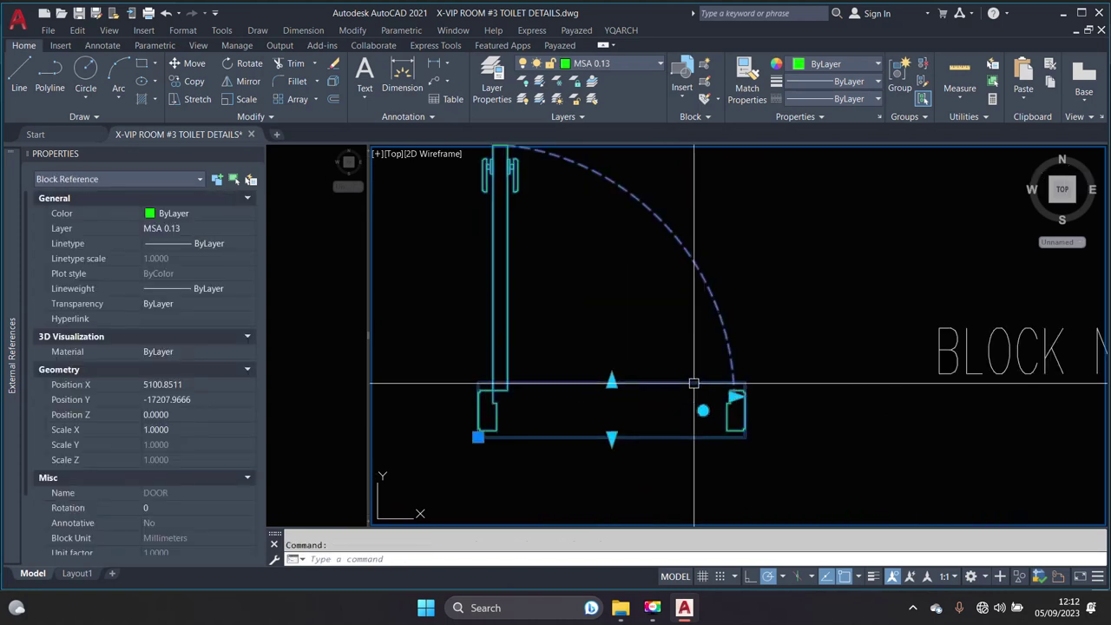
# Drag the door's width grip to a wider size and inspect the stretched leaf and swing arc
pyautogui.click(735, 397)
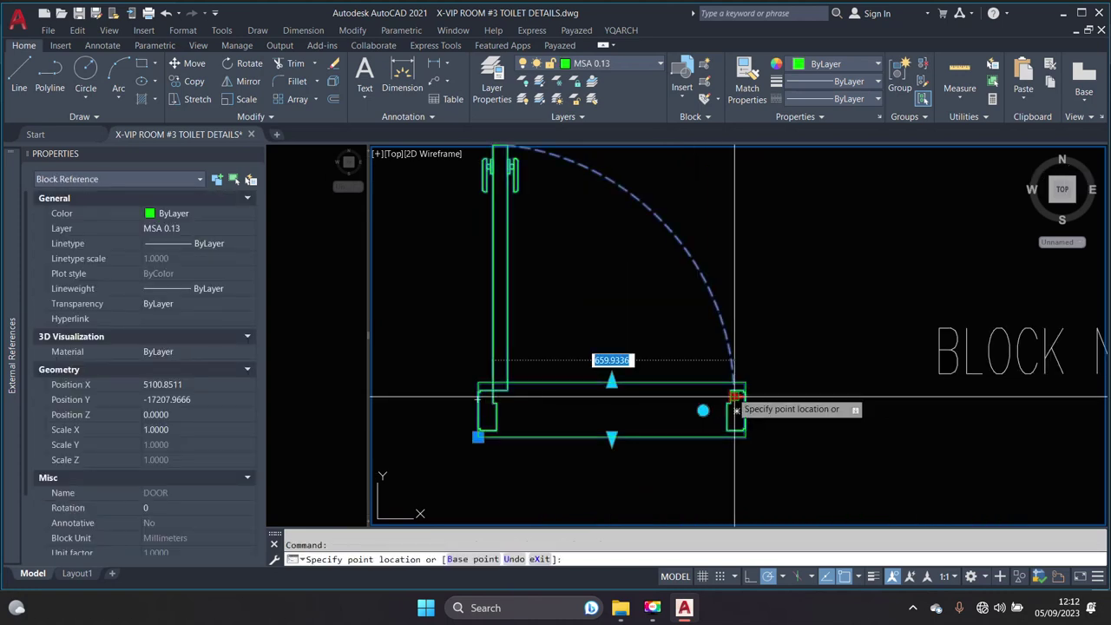
pyautogui.scroll(-2, 775, 393)
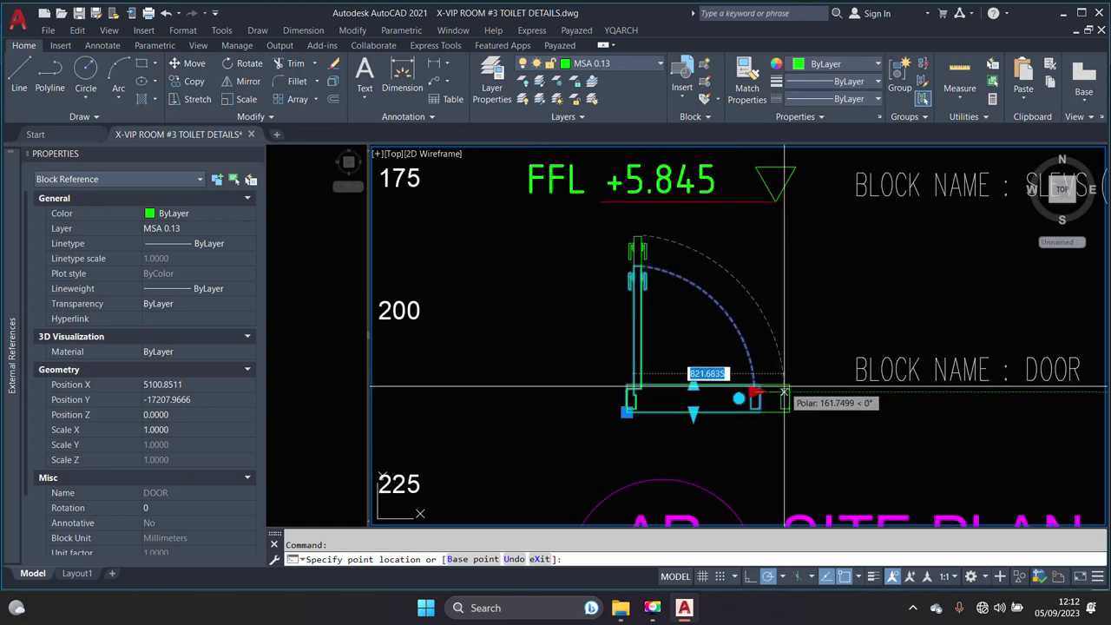
pyautogui.scroll(3, 781, 392)
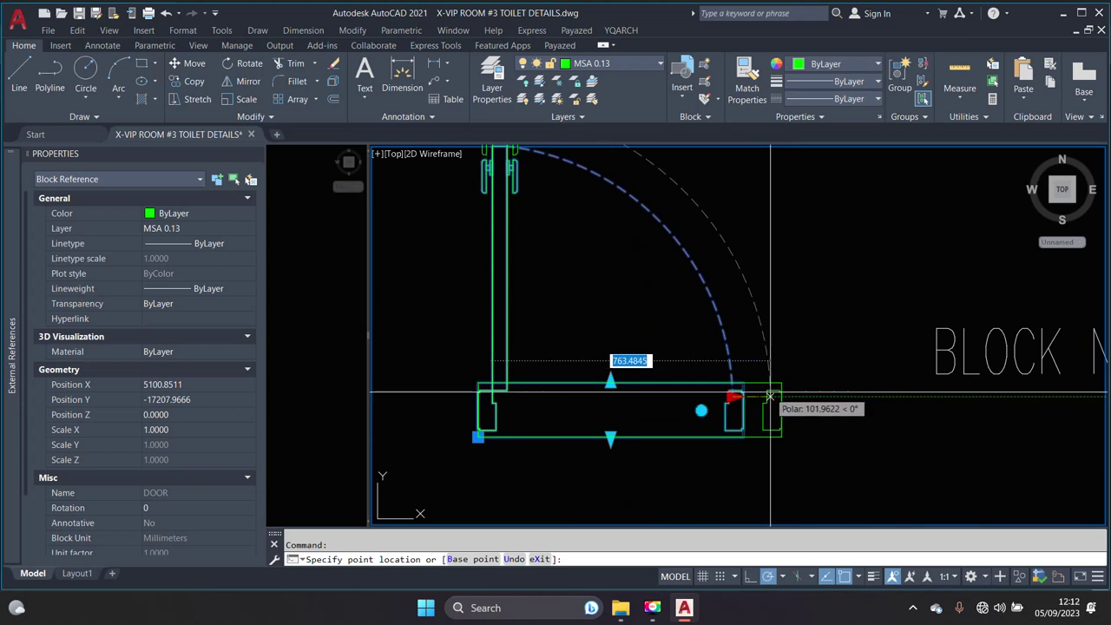
pyautogui.scroll(-3, 768, 390)
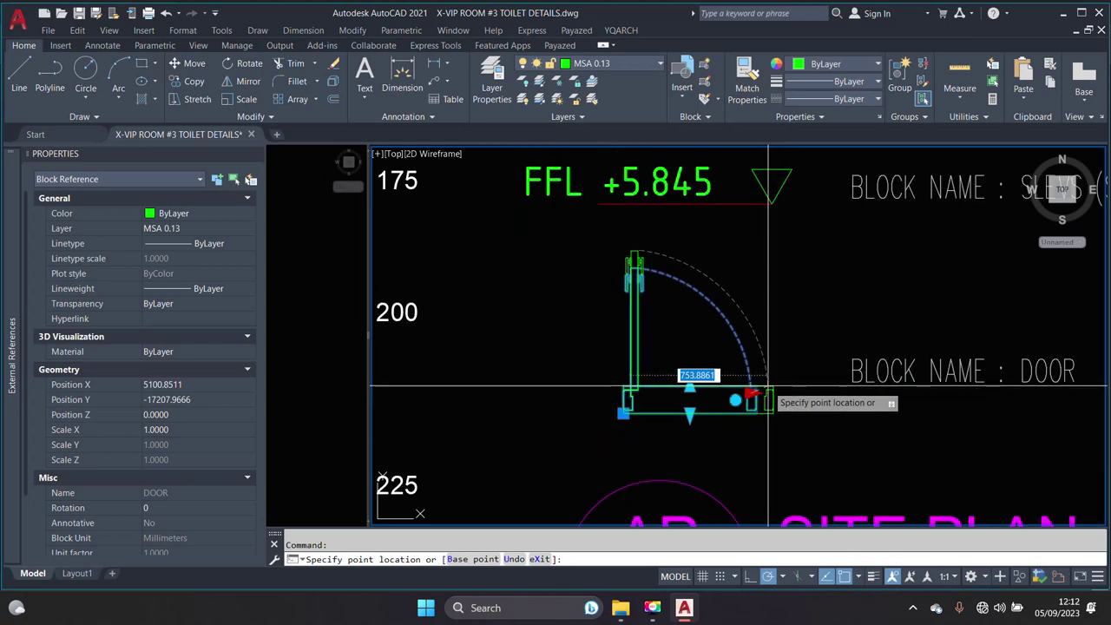
pyautogui.click(768, 390)
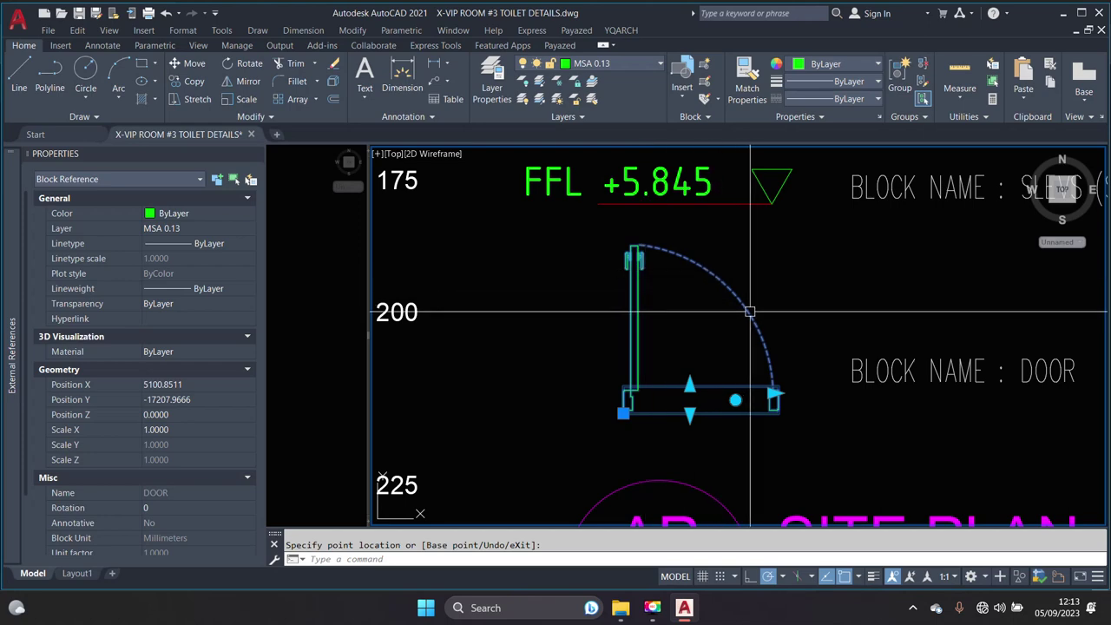
pyautogui.scroll(5, 739, 290)
pyautogui.scroll(-5, 710, 294)
pyautogui.scroll(5, 710, 295)
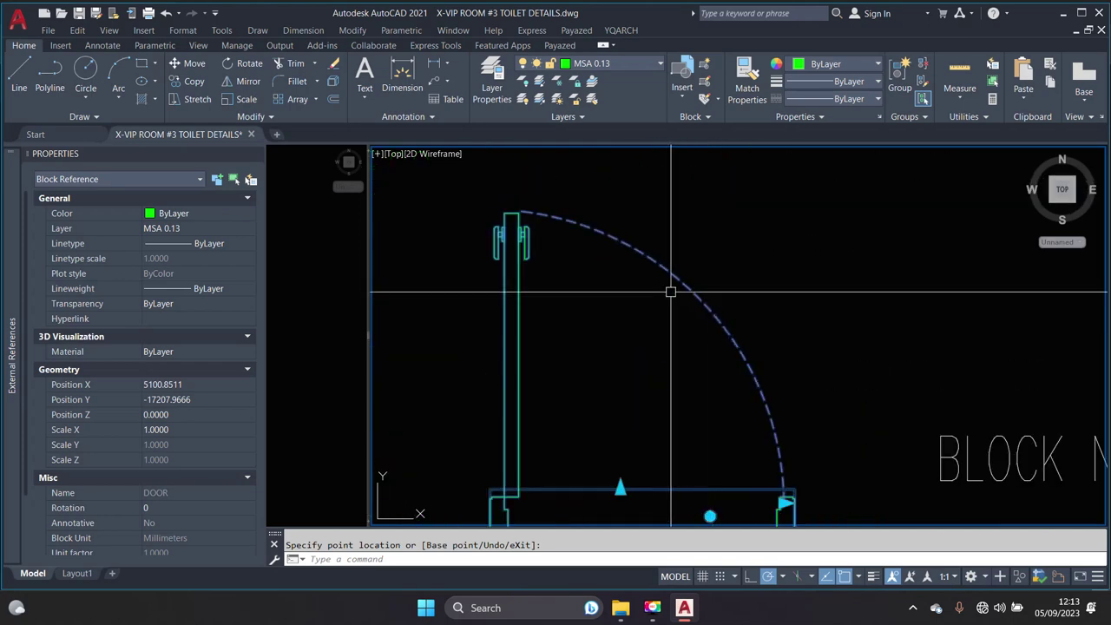
pyautogui.scroll(-5, 643, 283)
pyautogui.moveTo(643, 282)
pyautogui.mouseDown(button='middle')
pyautogui.moveTo(606, 279)
pyautogui.moveTo(627, 314)
pyautogui.mouseUp(button='middle')
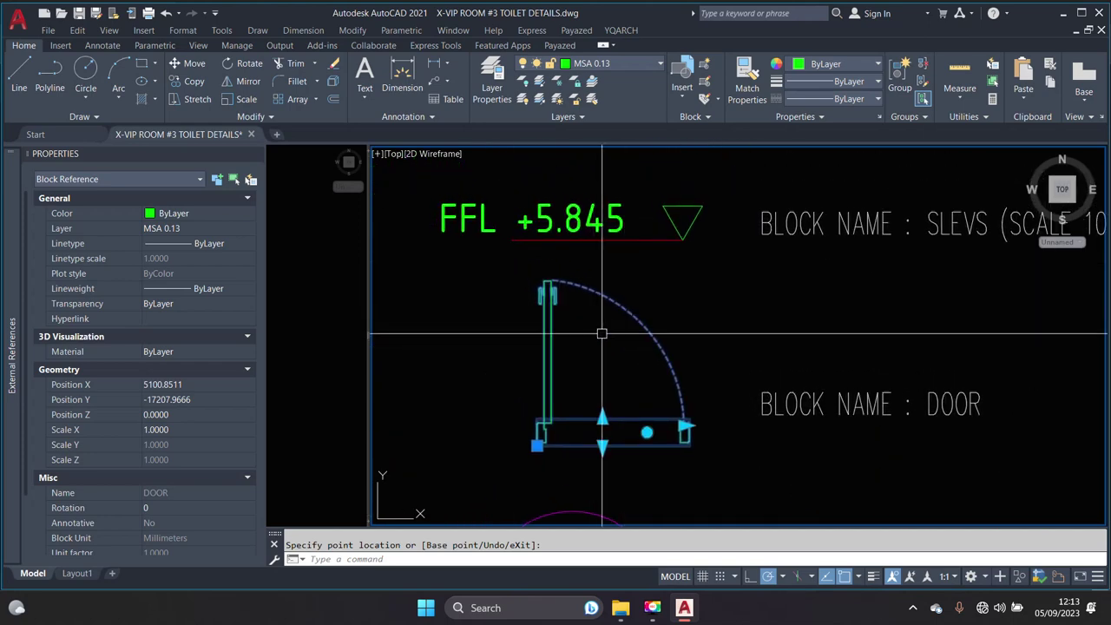
pyautogui.scroll(3, 607, 335)
pyautogui.scroll(-6, 617, 335)
pyautogui.scroll(3, 627, 333)
pyautogui.scroll(3, 617, 374)
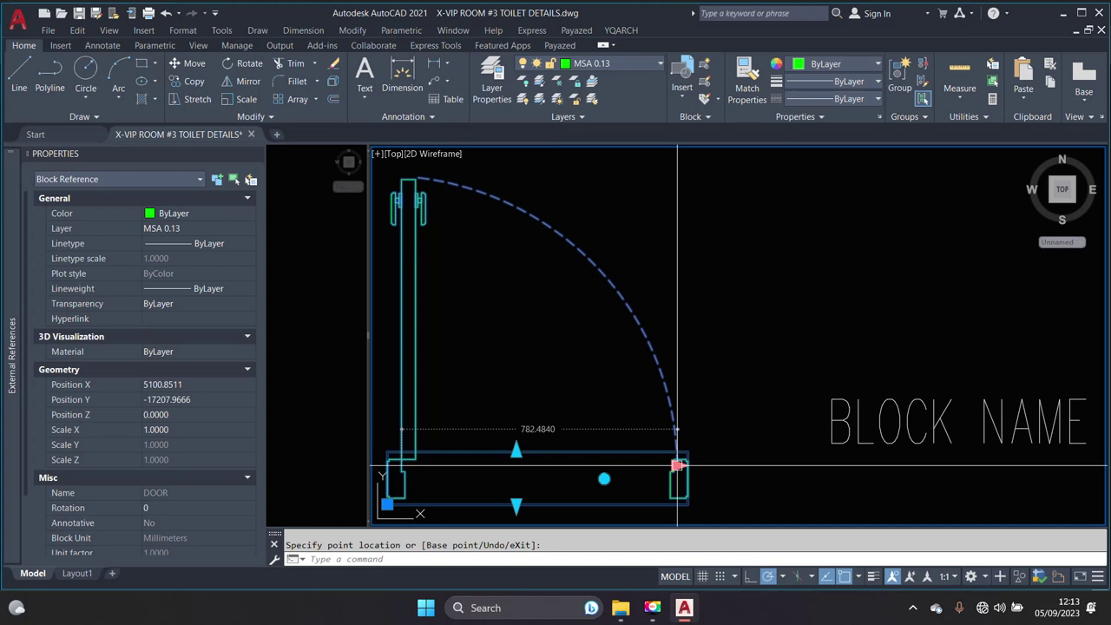
pyautogui.scroll(-3, 673, 461)
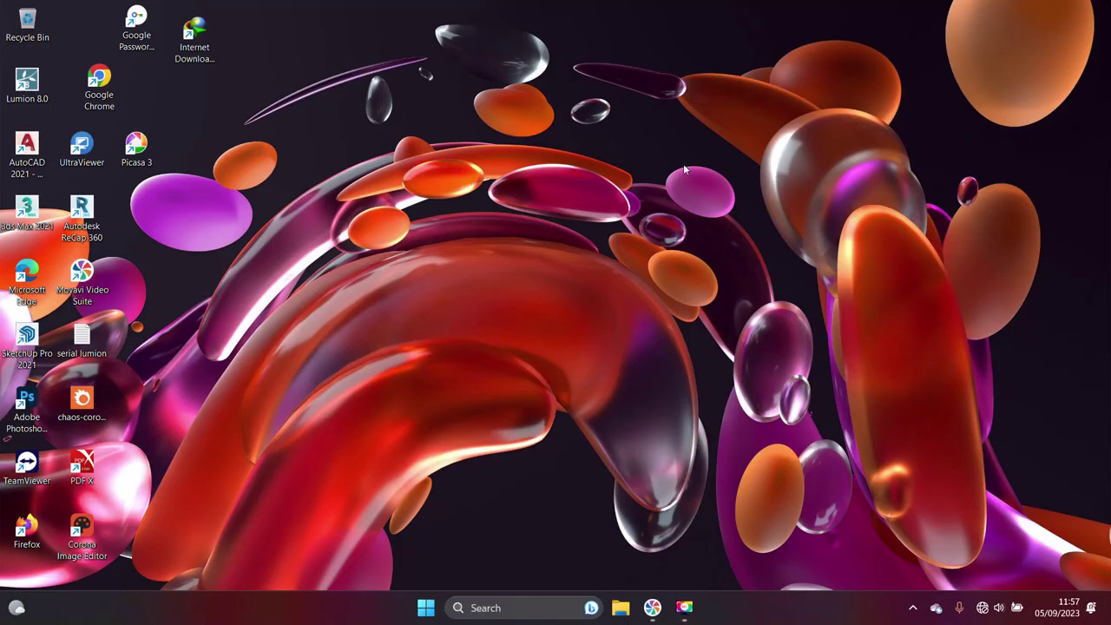
# Refresh the desktop twice, then launch AutoCAD 2021 from its desktop shortcut
pyautogui.rightClick(688, 170)
pyautogui.click(736, 231)
pyautogui.rightClick(635, 164)
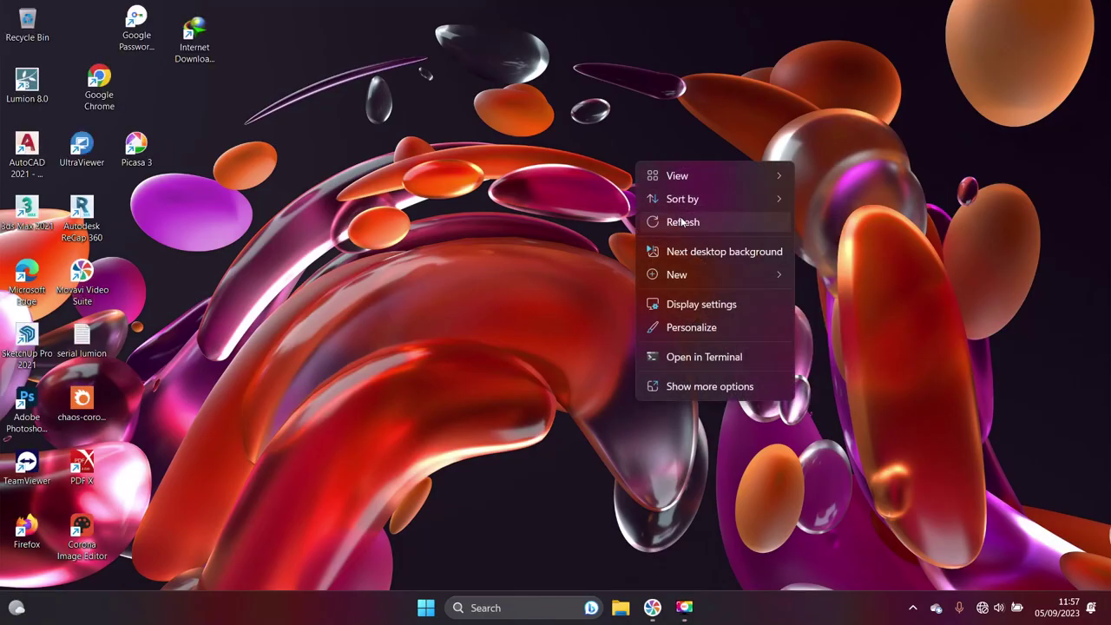
pyautogui.click(684, 223)
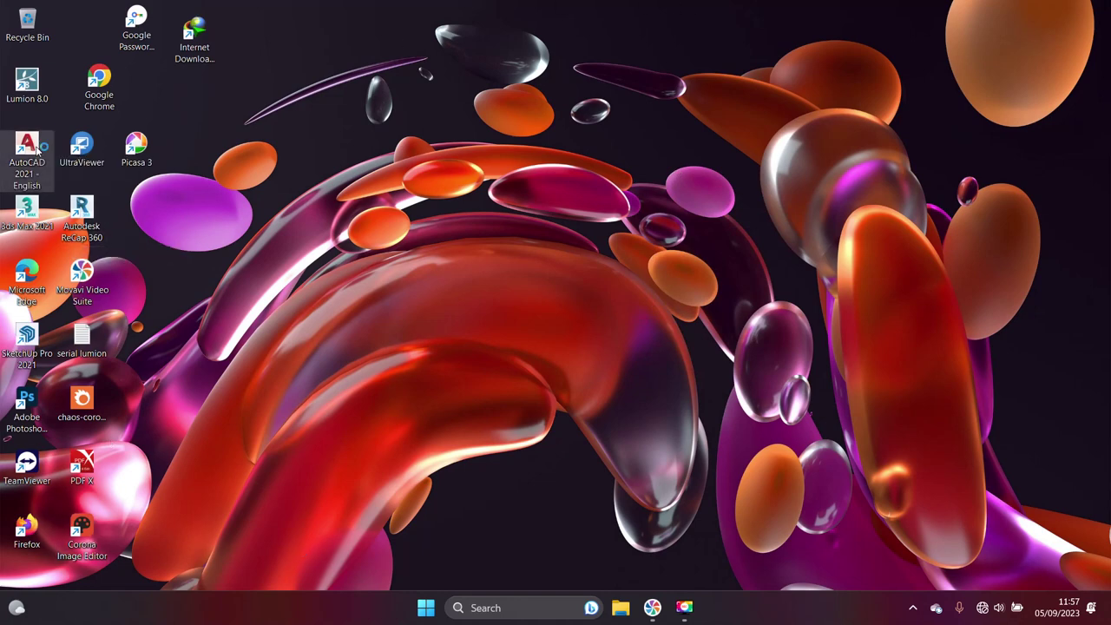
pyautogui.doubleClick(38, 149)
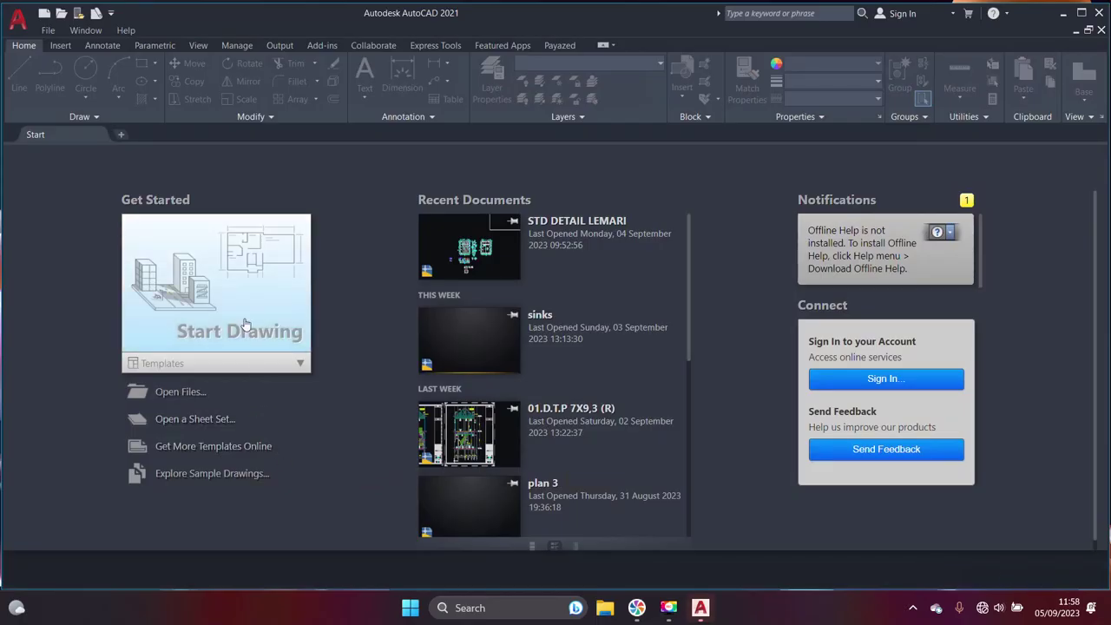
# Start a new blank drawing and adjust the view of the empty model space
pyautogui.click(245, 324)
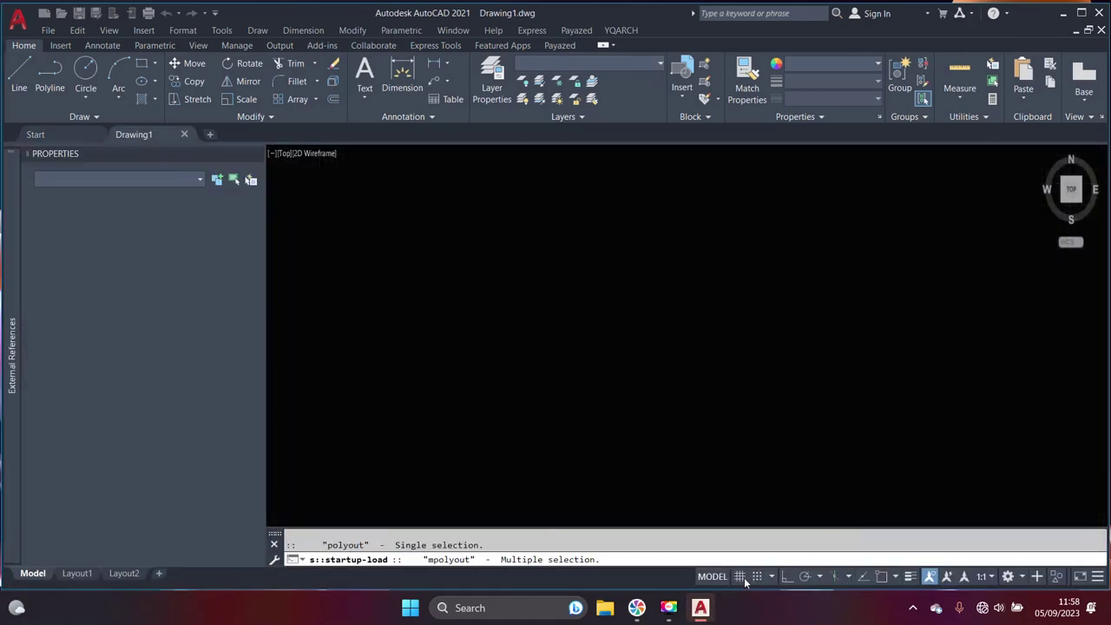
pyautogui.moveTo(757, 389); pyautogui.dragTo(739, 409, button='middle')
pyautogui.scroll(4, 739, 409)
pyautogui.scroll(-2, 667, 413)
pyautogui.scroll(-2, 583, 442)
pyautogui.scroll(-2, 640, 392)
pyautogui.scroll(-2, 608, 465)
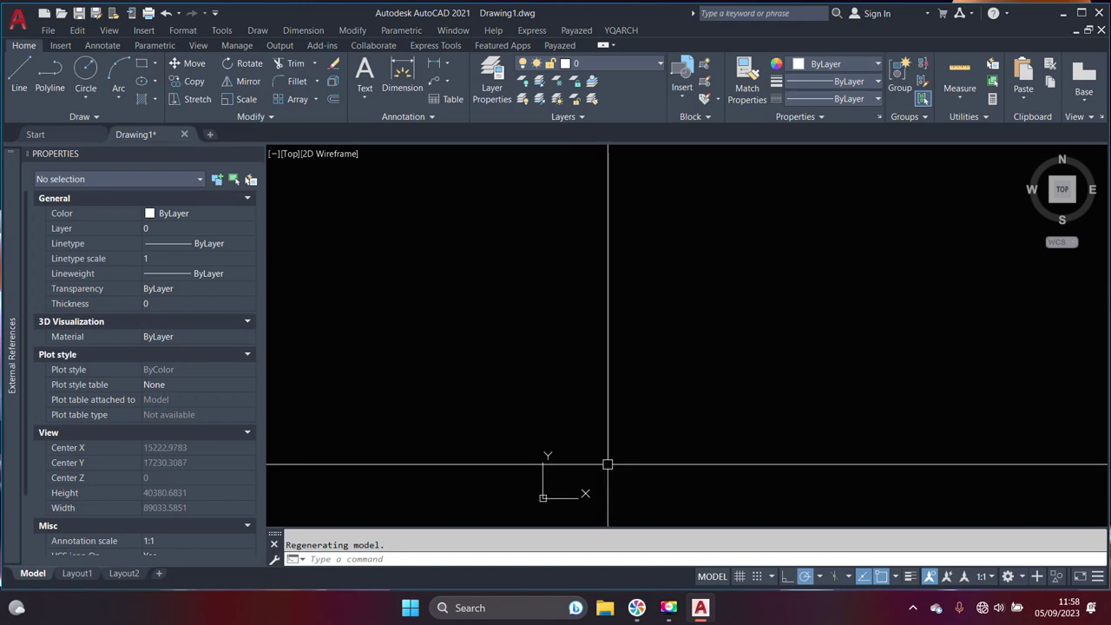
pyautogui.write('rec')
# Draw the 40 by 130 rectangle and centre it in view
pyautogui.press('Return')
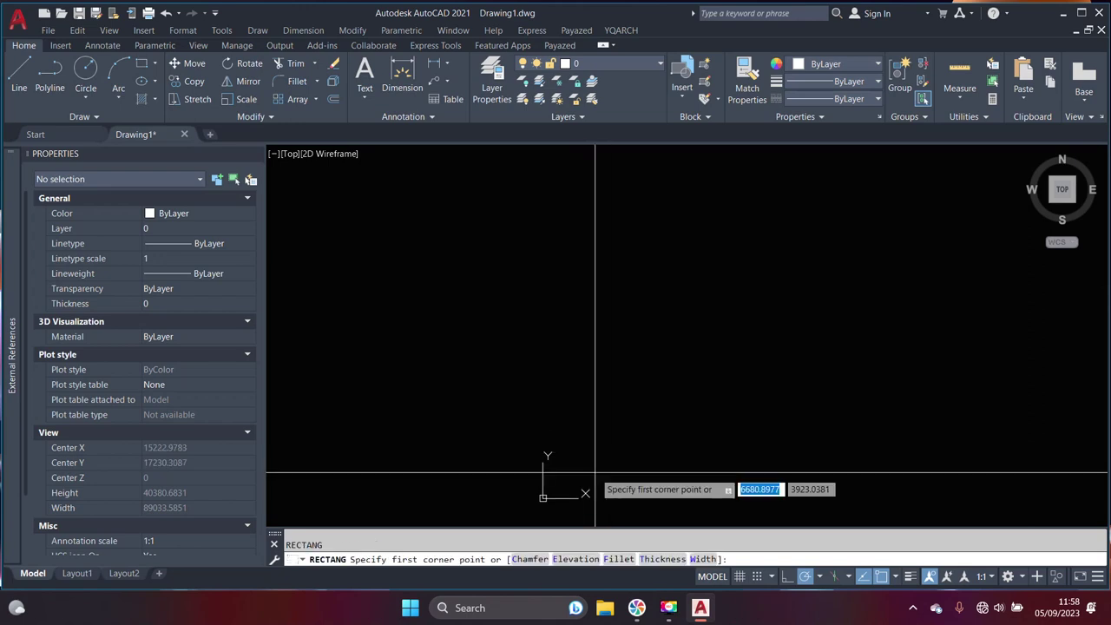
pyautogui.click(595, 474)
pyautogui.write('130')
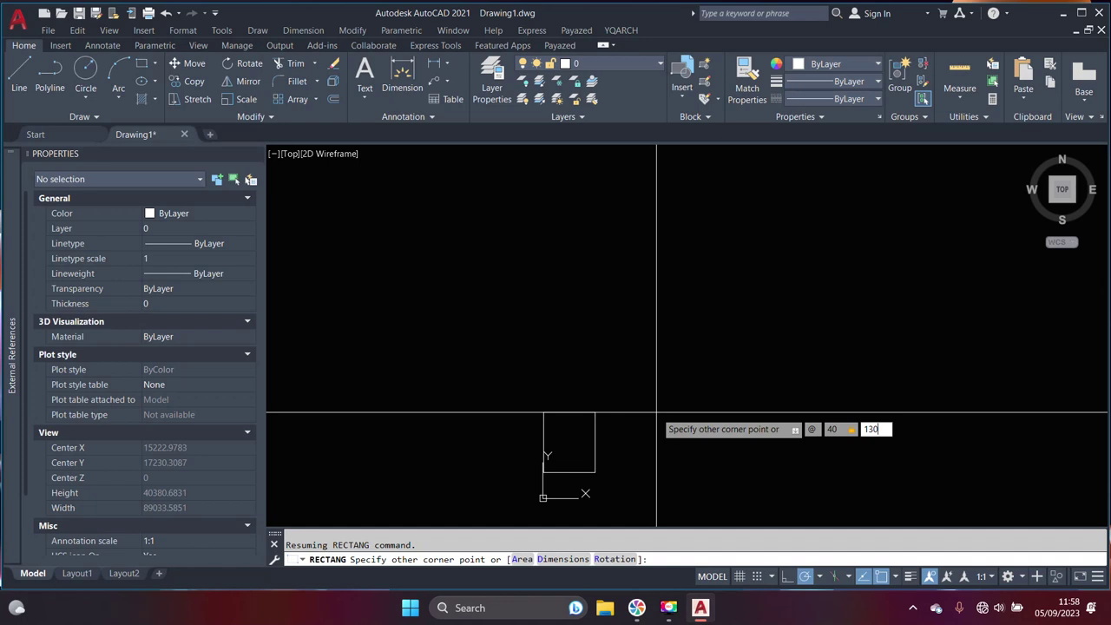
pyautogui.press('Return')
pyautogui.scroll(5, 657, 413)
pyautogui.scroll(5, 583, 442)
pyautogui.scroll(4, 613, 397)
pyautogui.scroll(3, 484, 377)
pyautogui.scroll(3, 521, 386)
pyautogui.moveTo(565, 397); pyautogui.dragTo(566, 410, button='middle')
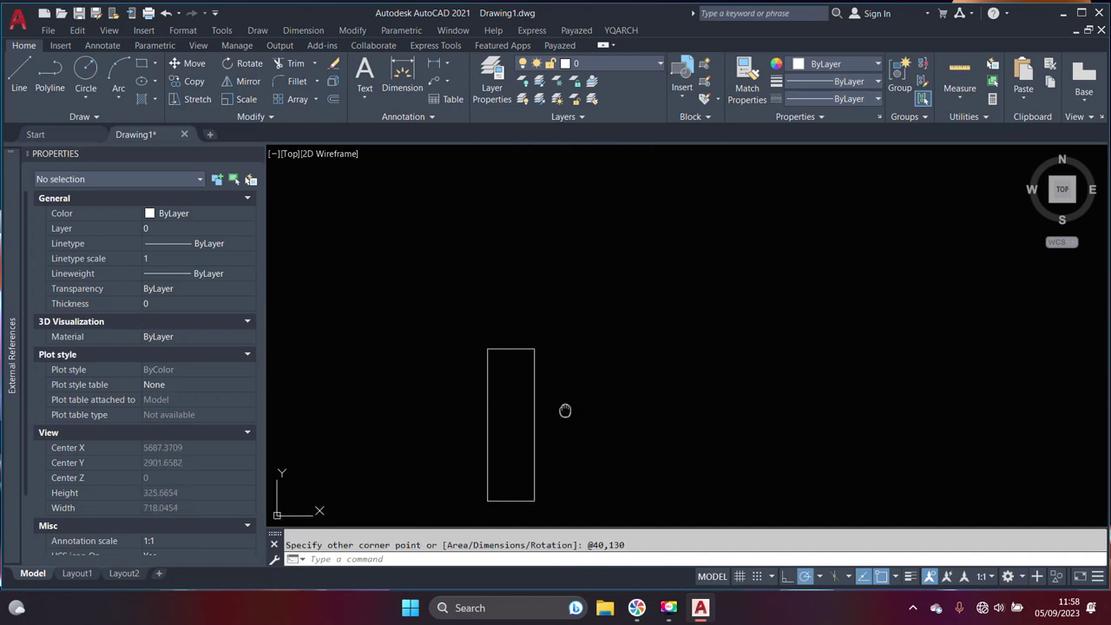
# Draw the small 10 by 40 rectangle
pyautogui.write('rec')
pyautogui.press('Return')
pyautogui.click(592, 452)
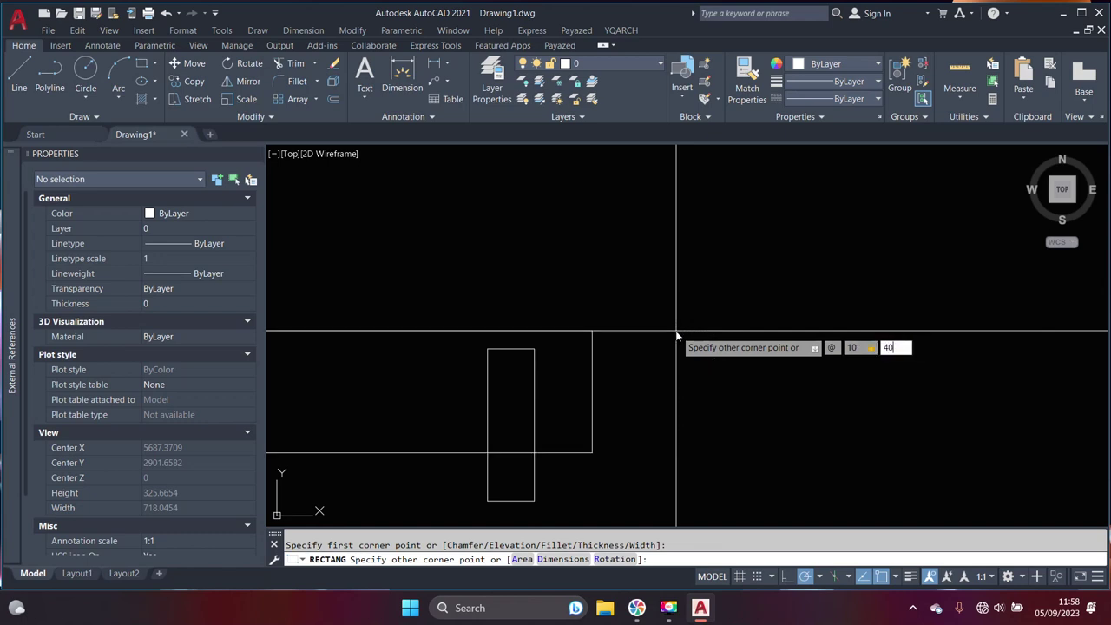
pyautogui.press('Return')
# Select the small rectangle to move, using its top-right corner as base point
pyautogui.write('m')
pyautogui.press('Return')
pyautogui.click(643, 431)
pyautogui.click(586, 377)
pyautogui.press('Return')
pyautogui.click(603, 405)
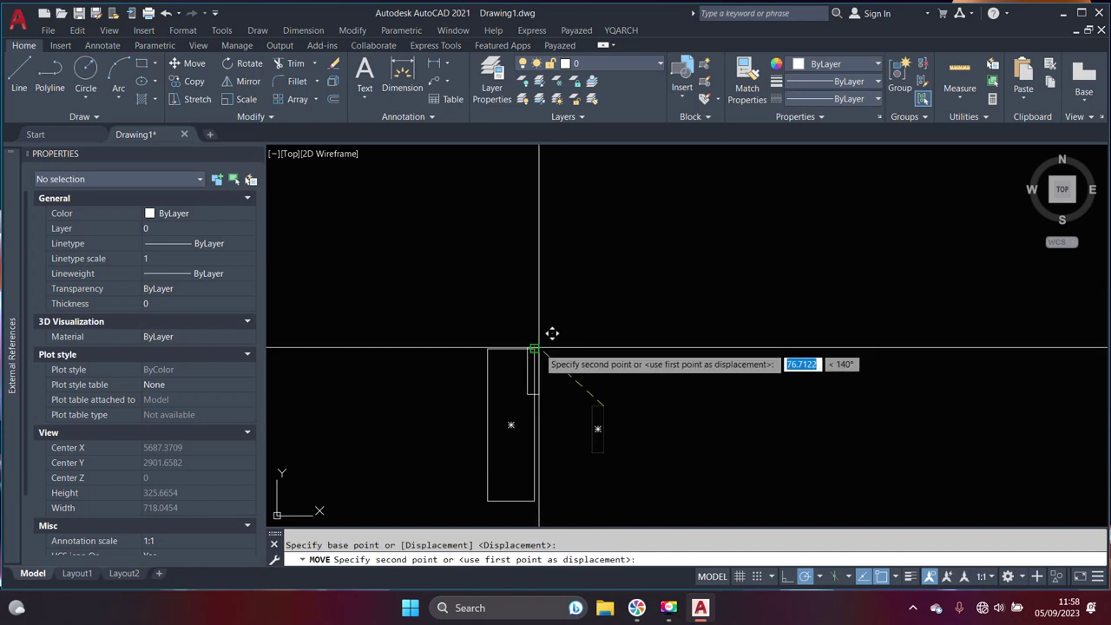
# Place the small rectangle at the big one's top-right corner and trim the edge inside the notch
pyautogui.click(549, 339)
pyautogui.scroll(5, 553, 403)
pyautogui.scroll(-3, 562, 404)
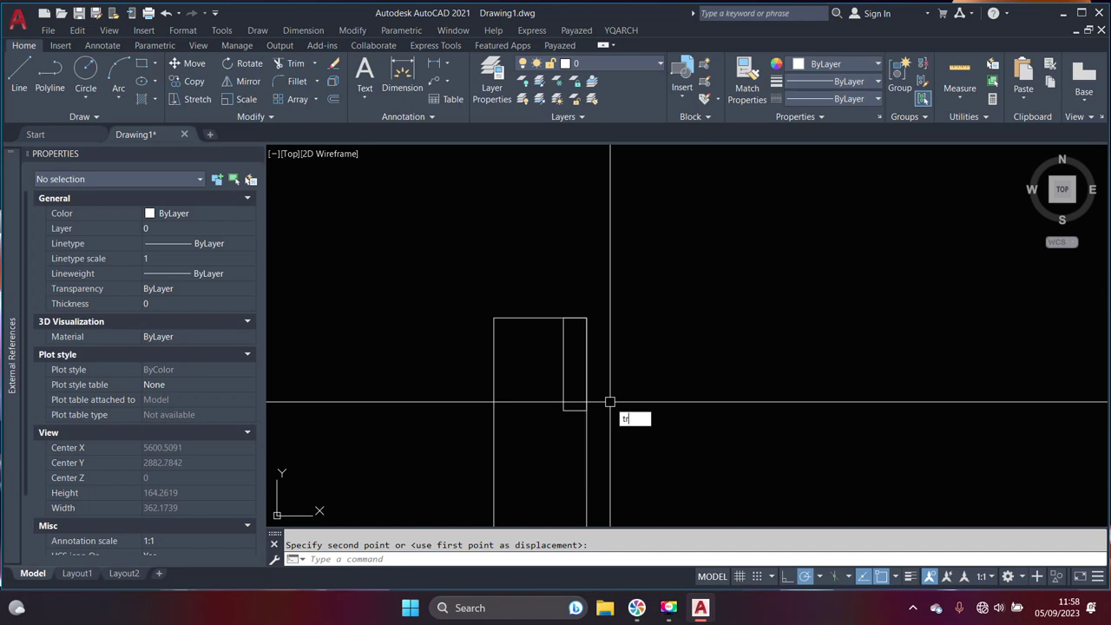
pyautogui.press('Return')
pyautogui.click(588, 394)
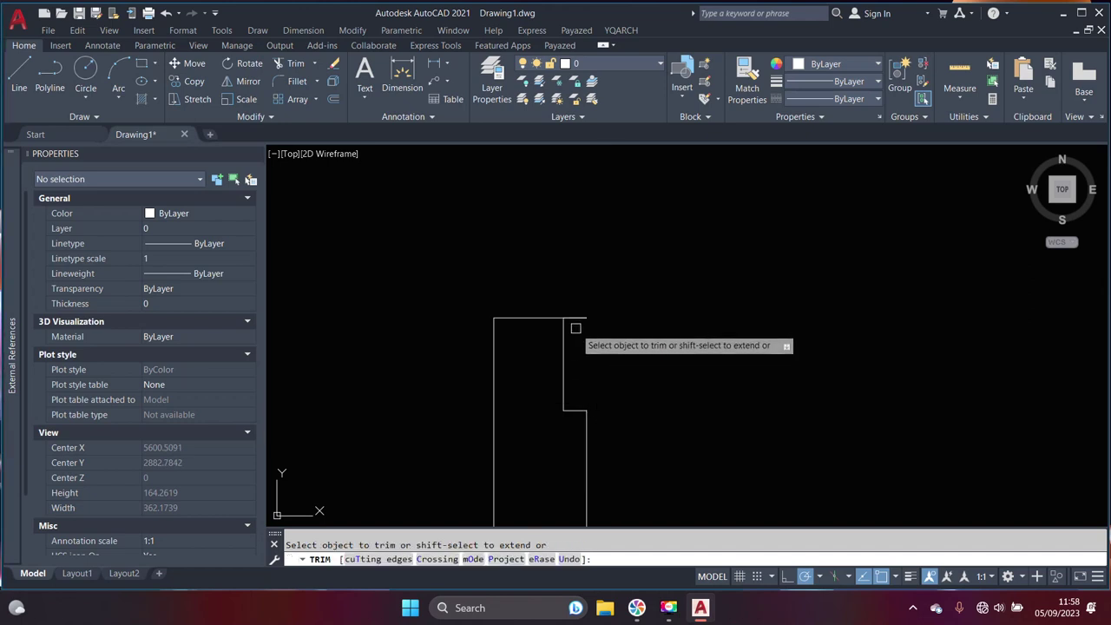
pyautogui.press('Return')
pyautogui.scroll(-6, 599, 321)
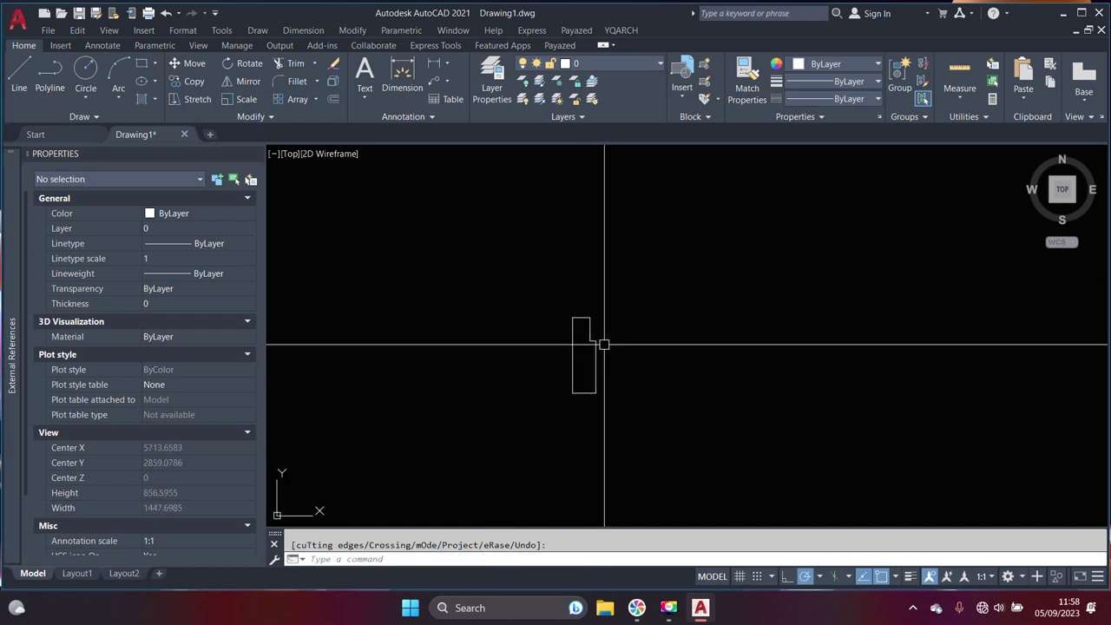
# Join the jamb lines into a single notched polyline outline
pyautogui.press('Return')
pyautogui.click(518, 293)
pyautogui.click(635, 447)
pyautogui.press('Return')
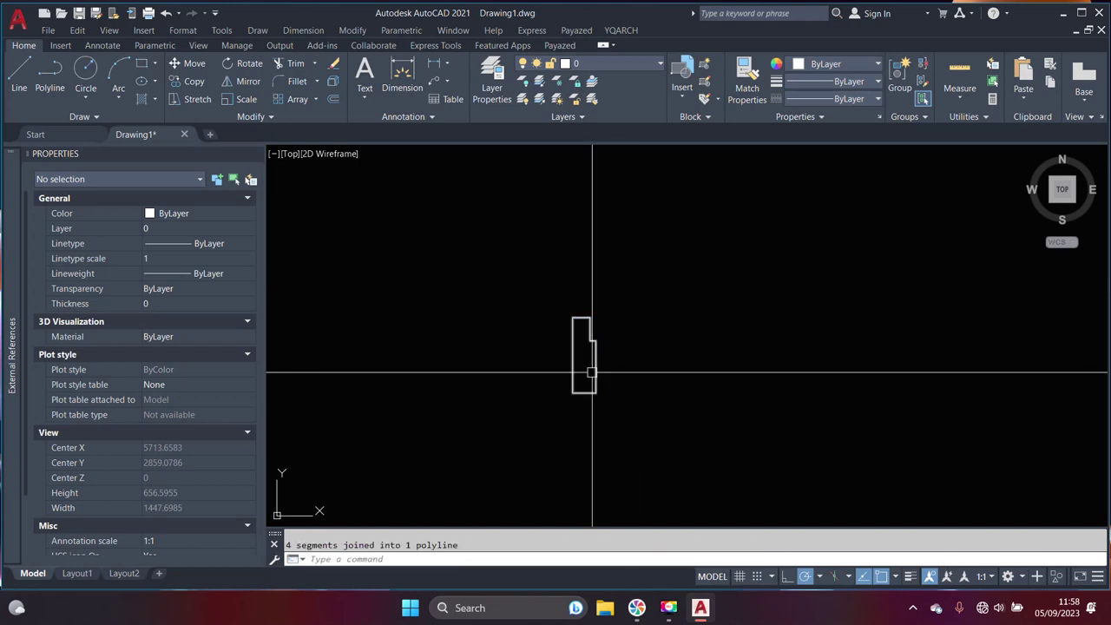
pyautogui.click(597, 367)
pyautogui.scroll(5, 597, 343)
pyautogui.press('Escape')
pyautogui.scroll(-5, 608, 391)
pyautogui.scroll(-3, 569, 401)
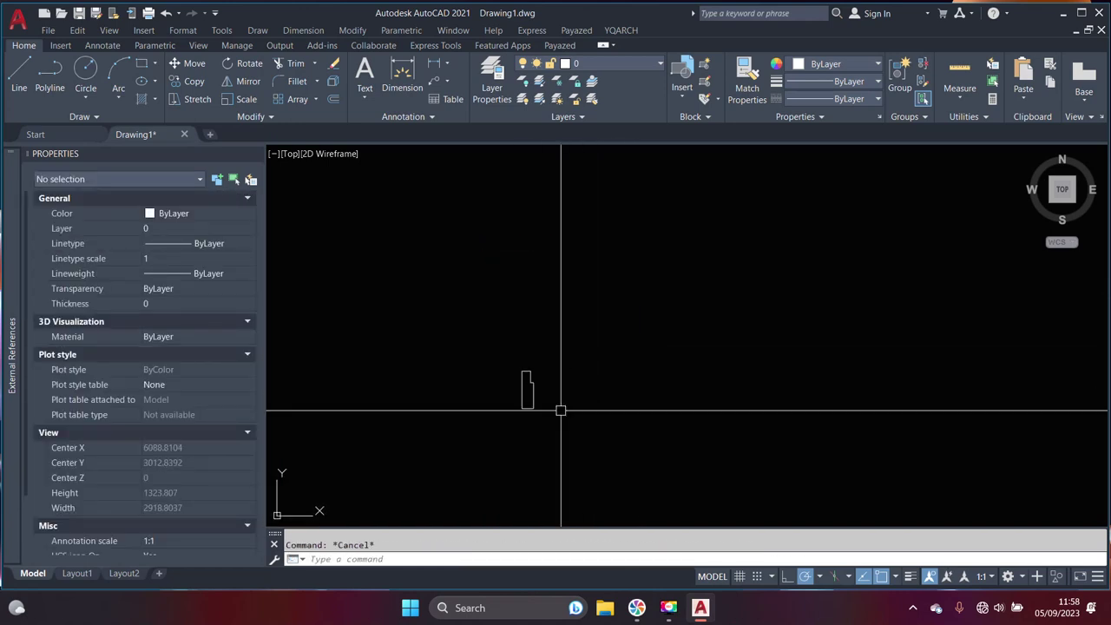
pyautogui.write('c')
pyautogui.press('Return')
pyautogui.click(477, 330)
# Copy the jamb outline 920 units to the right
pyautogui.click(633, 483)
pyautogui.press('Return')
pyautogui.click(561, 438)
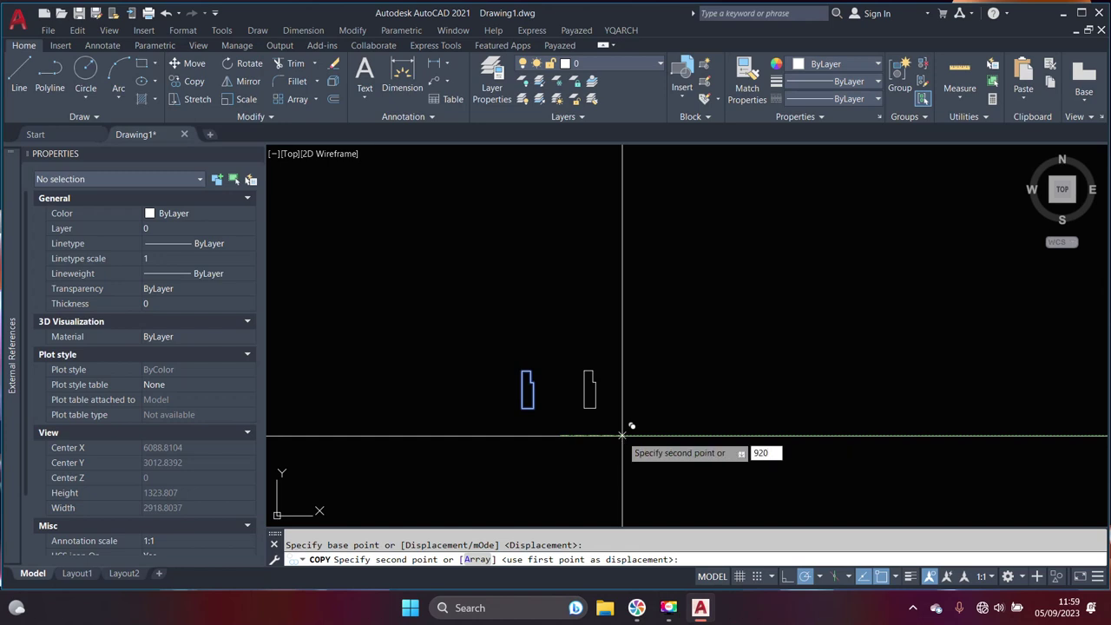
pyautogui.press('Return')
pyautogui.press('Return')
pyautogui.scroll(3, 776, 415)
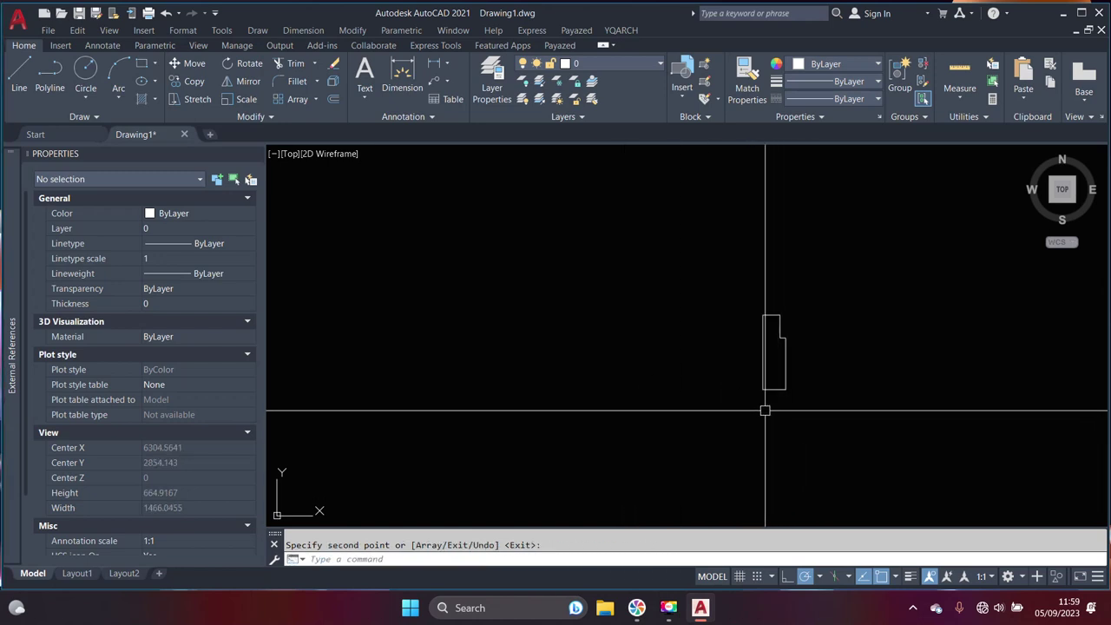
pyautogui.scroll(-3, 778, 420)
pyautogui.write('m')
# Mirror the copied jamb about its vertical line, erasing the source so both jambs face each other
pyautogui.press('Return')
pyautogui.scroll(2, 778, 419)
pyautogui.click(769, 350)
pyautogui.click(843, 472)
pyautogui.press('Return')
pyautogui.click(801, 448)
pyautogui.click(801, 467)
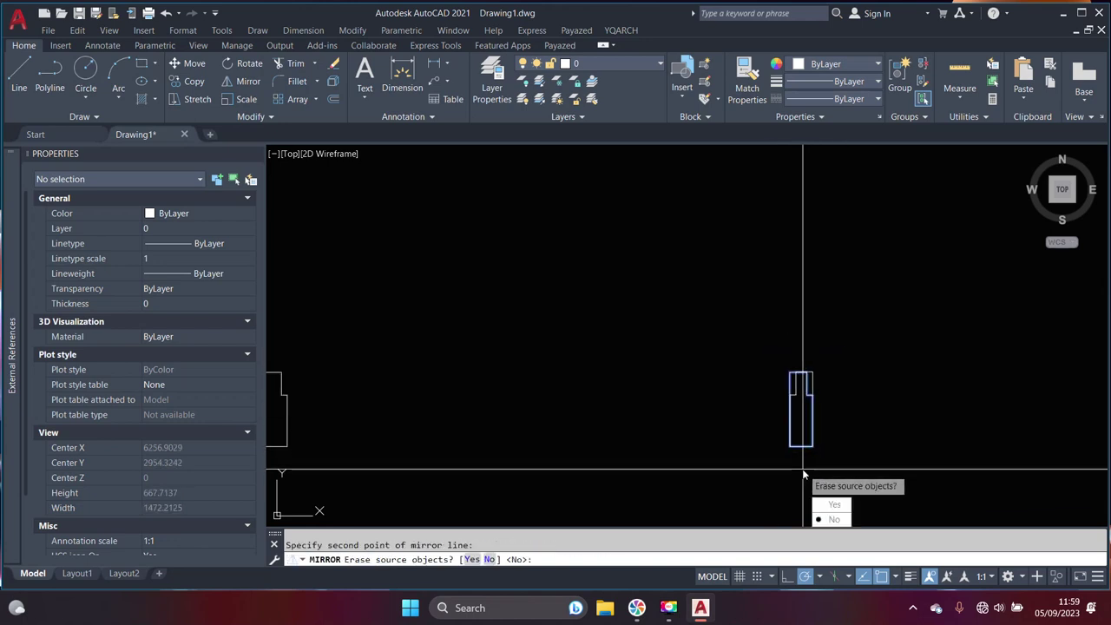
pyautogui.write('y')
pyautogui.press('Return')
pyautogui.scroll(-3, 802, 473)
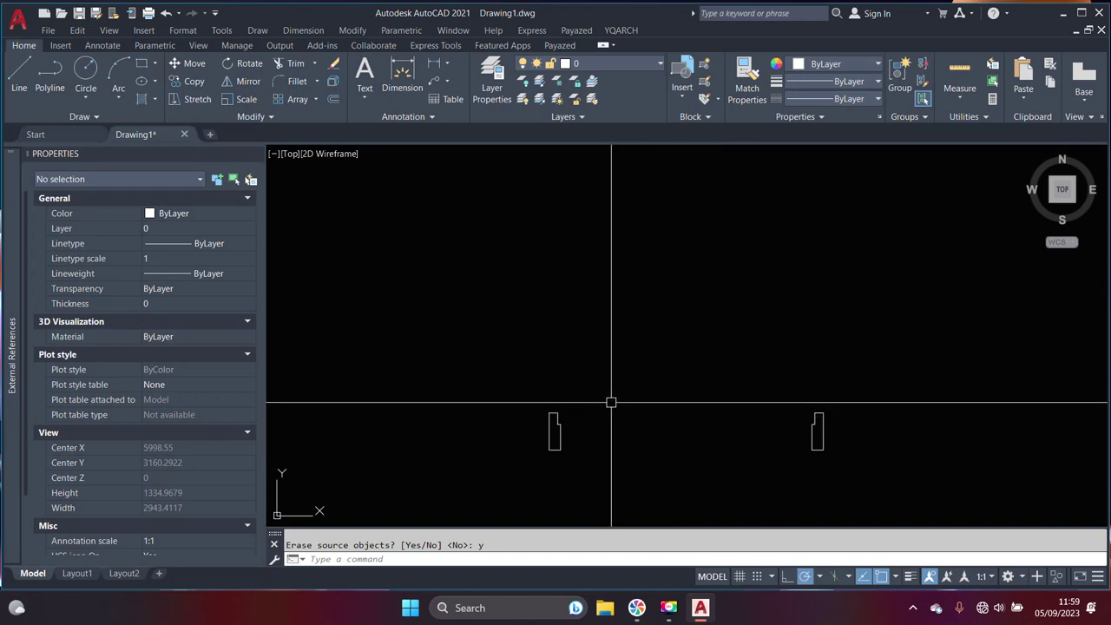
pyautogui.moveTo(592, 407); pyautogui.dragTo(592, 431, button='middle')
# Draw a thin door-leaf rectangle spanning the opening from the left jamb
pyautogui.write('c')
pyautogui.press('Return')
pyautogui.scroll(3, 582, 439)
pyautogui.scroll(3, 565, 441)
pyautogui.scroll(3, 556, 430)
pyautogui.click(554, 425)
pyautogui.scroll(-8, 521, 434)
pyautogui.scroll(2, 794, 434)
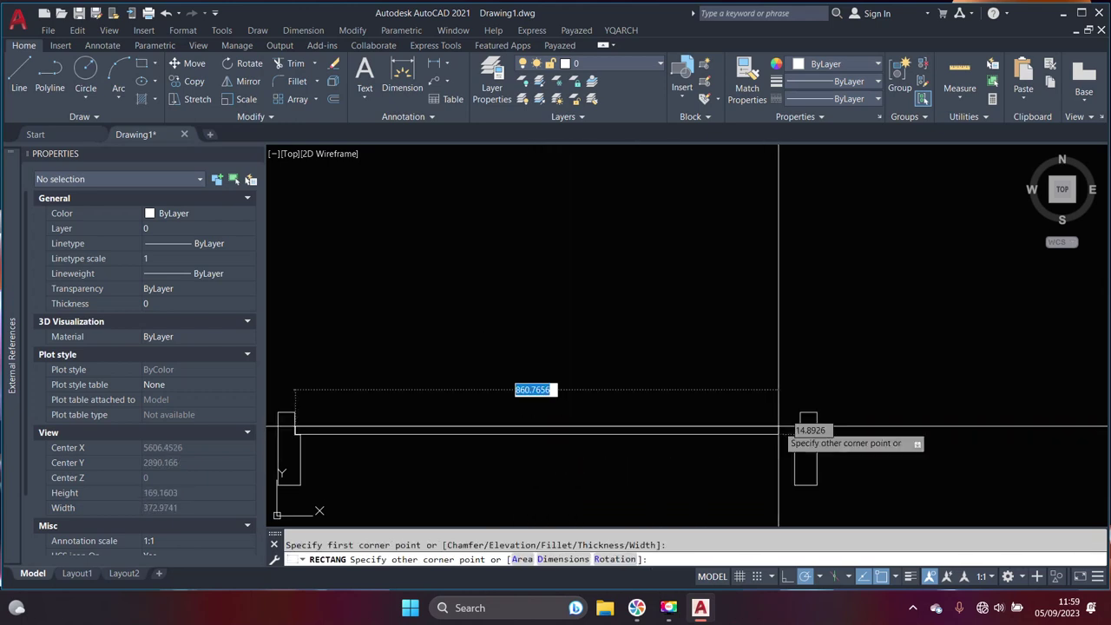
pyautogui.scroll(-1, 580, 437)
pyautogui.scroll(-2, 579, 443)
# Rotate the leaf rectangle 90° about its left corner so it stands upright
pyautogui.write('Ro')
pyautogui.press('Return')
pyautogui.click(580, 440)
pyautogui.press('Return')
pyautogui.scroll(3, 474, 432)
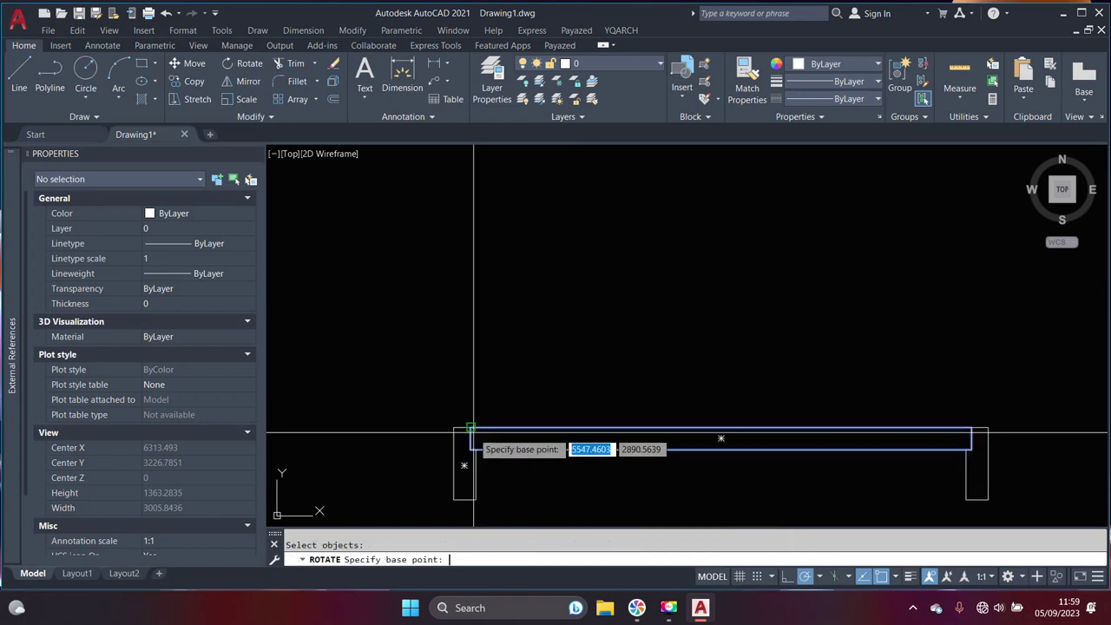
pyautogui.click(471, 428)
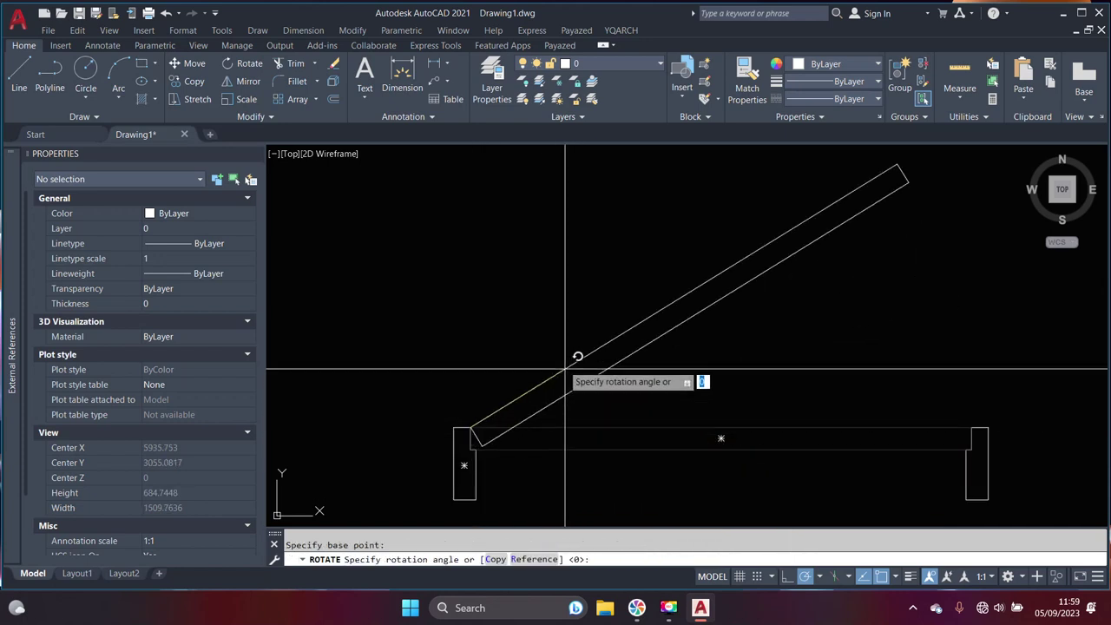
pyautogui.click(471, 259)
pyautogui.press('Return')
pyautogui.scroll(-2, 541, 372)
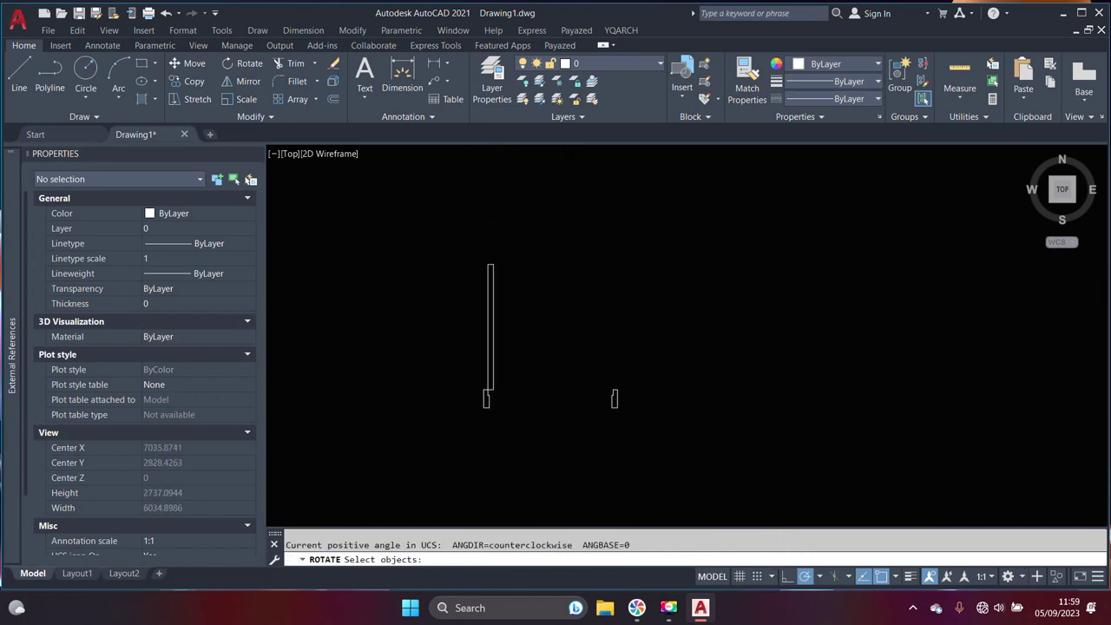
pyautogui.press('Escape')
pyautogui.scroll(-2, 528, 392)
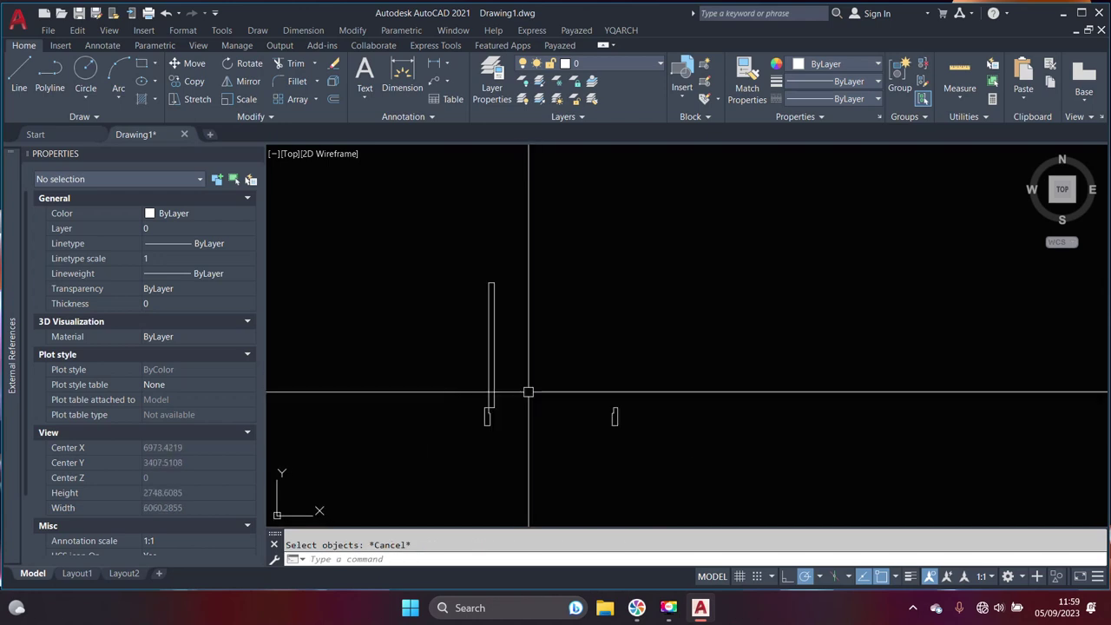
pyautogui.write('c')
pyautogui.press('Return')
pyautogui.scroll(4, 528, 392)
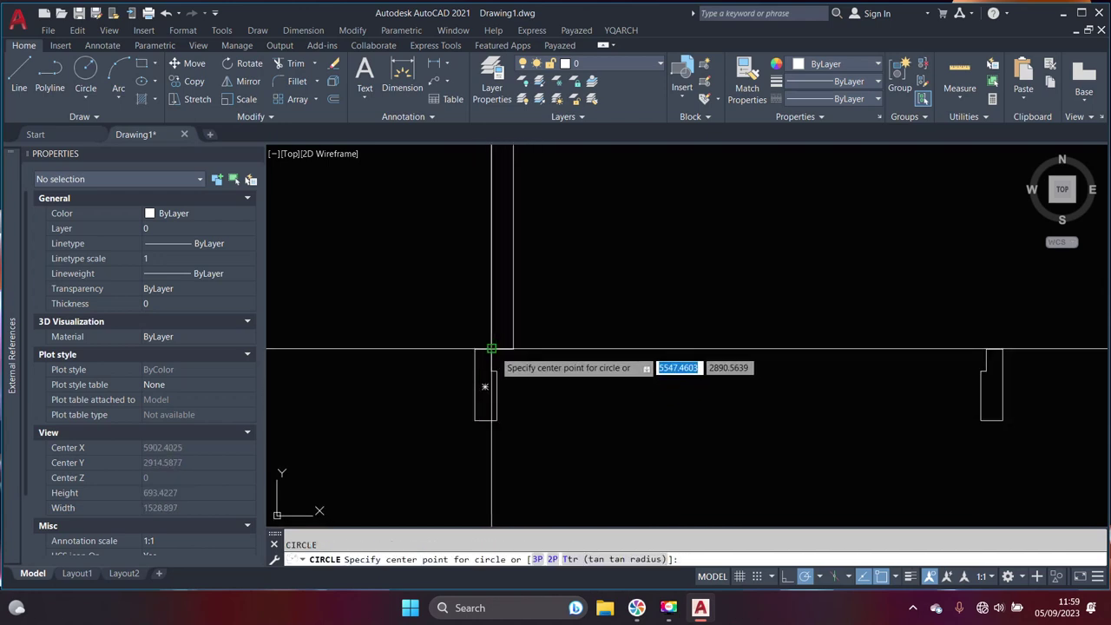
# Draw a circle centred on the leaf's hinge corner with its radius reaching the right jamb
pyautogui.click(488, 350)
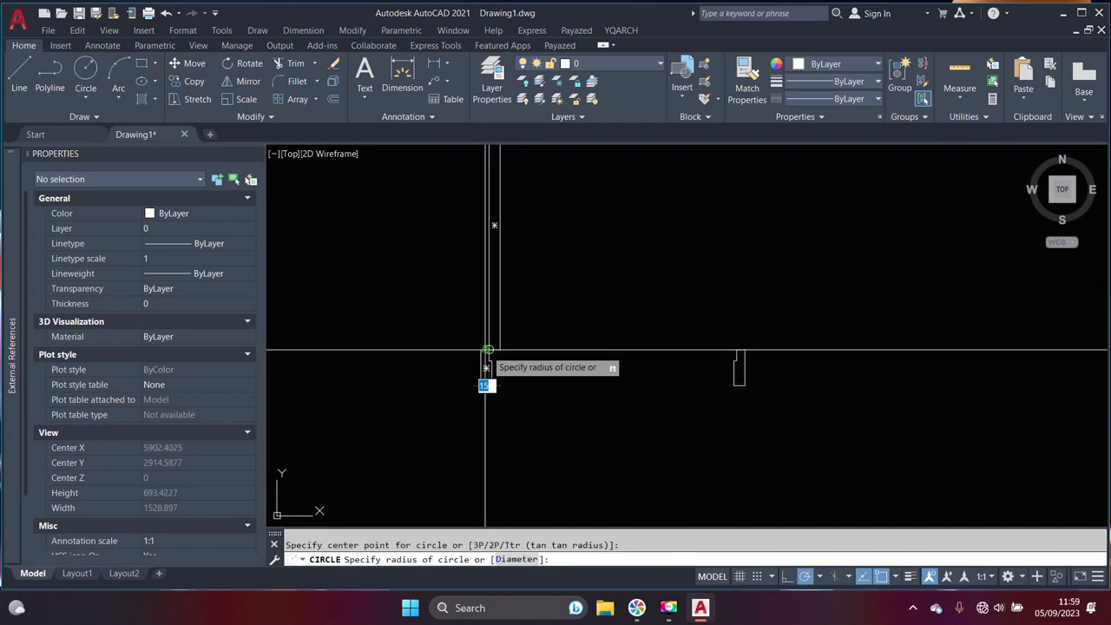
pyautogui.click(736, 358)
pyautogui.scroll(-2, 617, 363)
pyautogui.scroll(2, 620, 382)
pyautogui.scroll(-3, 610, 399)
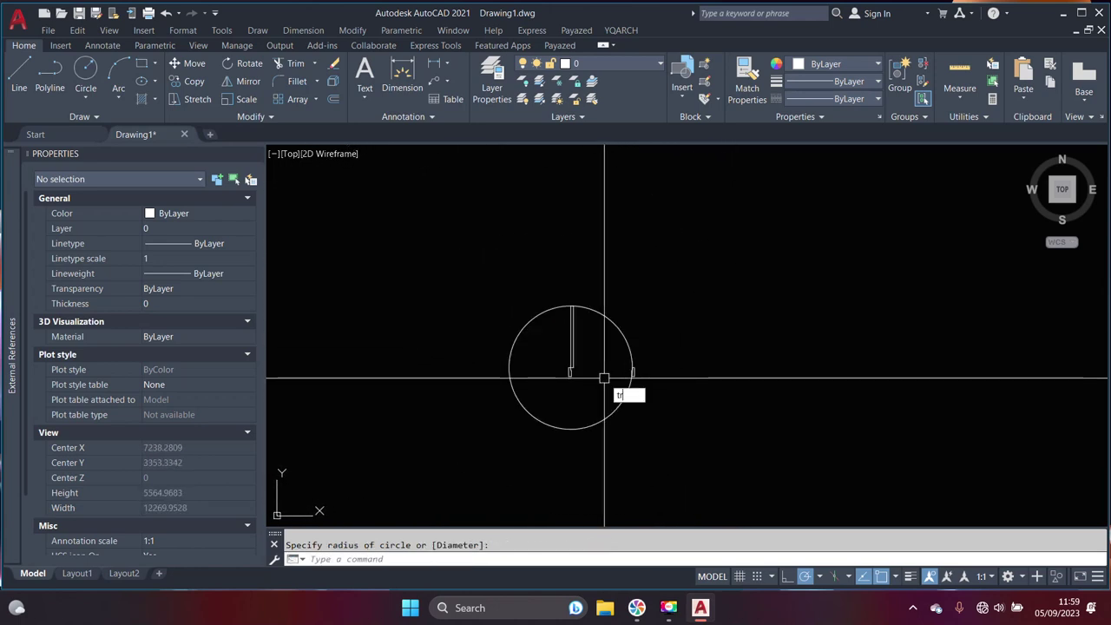
# Trim the circle with a fence line so only the 900-radius quarter swing arc remains
pyautogui.press('Return')
pyautogui.scroll(8, 573, 425)
pyautogui.scroll(3, 660, 386)
pyautogui.scroll(3, 370, 341)
pyautogui.scroll(5, 533, 372)
pyautogui.scroll(3, 556, 347)
pyautogui.click(545, 356)
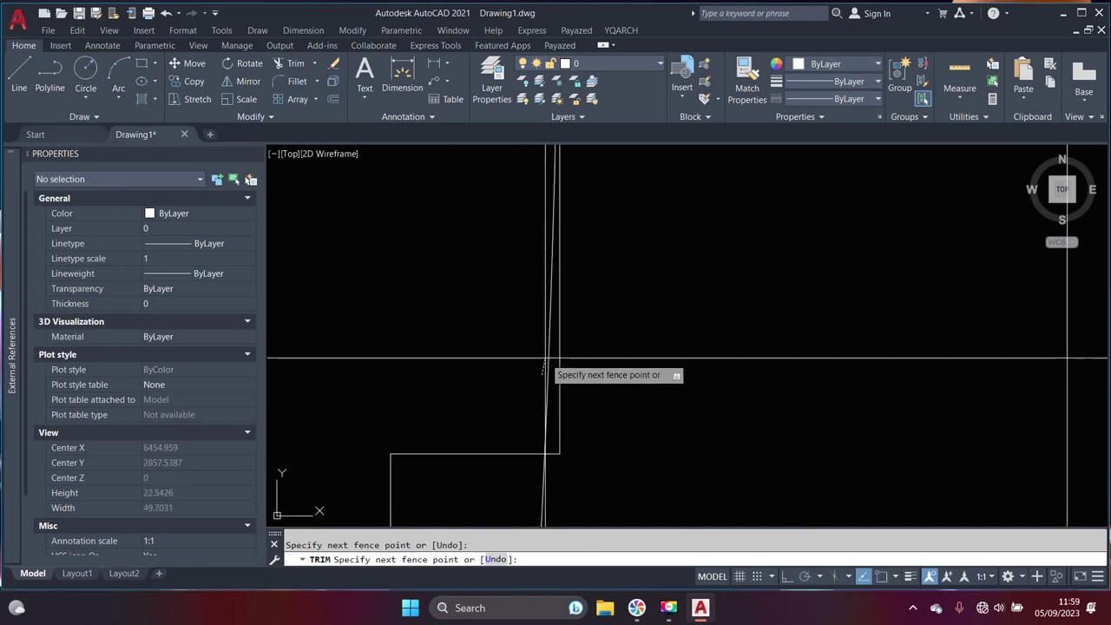
pyautogui.click(546, 372)
pyautogui.press('Return')
pyautogui.scroll(-3, 541, 359)
pyautogui.scroll(-2, 524, 370)
pyautogui.scroll(-3, 506, 252)
pyautogui.scroll(-3, 570, 377)
pyautogui.scroll(2, 535, 340)
pyautogui.scroll(2, 519, 343)
pyautogui.scroll(3, 521, 374)
pyautogui.press('Return')
# Select the remaining swing arc to check the result
pyautogui.click(551, 434)
pyautogui.scroll(-5, 546, 418)
pyautogui.scroll(-3, 585, 417)
pyautogui.press('Escape')
pyautogui.scroll(-4, 593, 390)
pyautogui.scroll(-2, 637, 375)
pyautogui.scroll(5, 638, 375)
pyautogui.click(684, 321)
pyautogui.press('Escape')
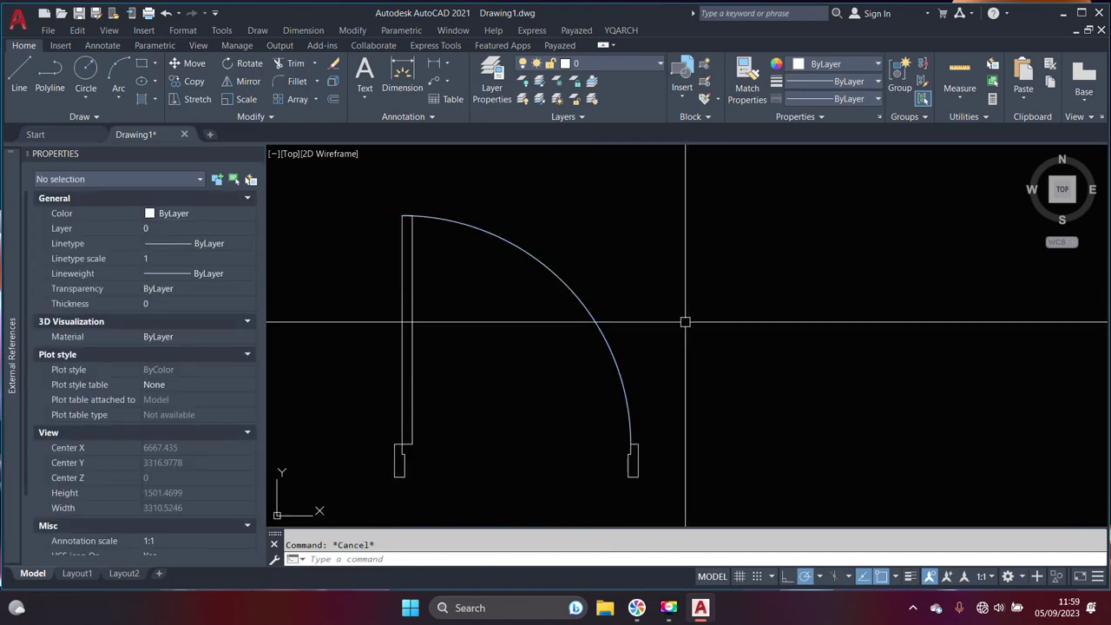
pyautogui.click(579, 310)
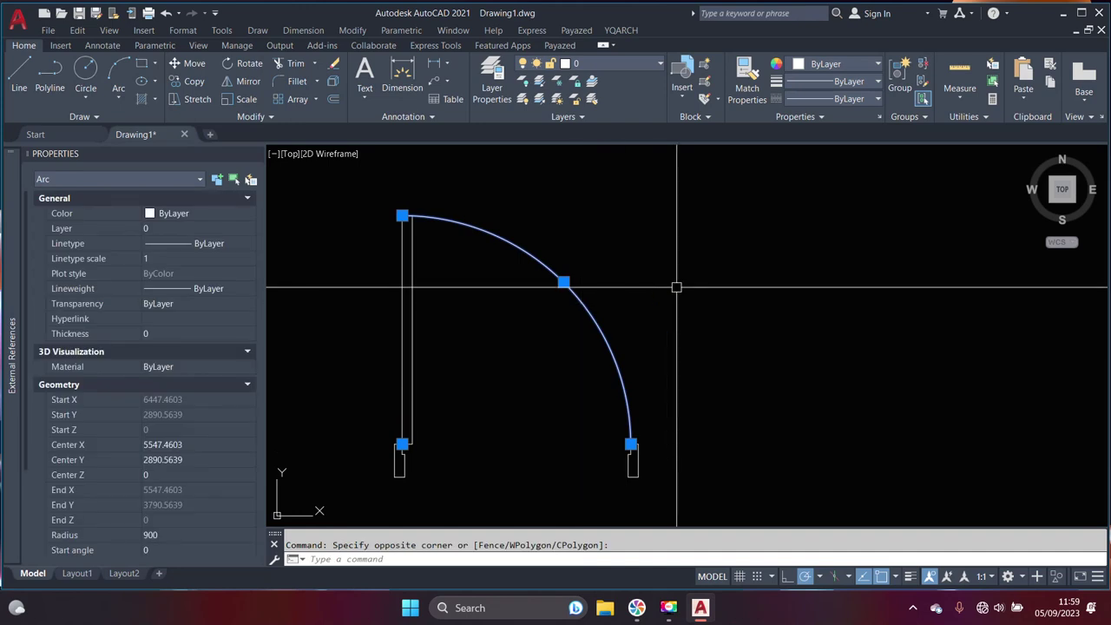
# Inspect the arc's linetype and lineweight lists, which offer only ByLayer, ByBlock and Continuous
pyautogui.click(199, 244)
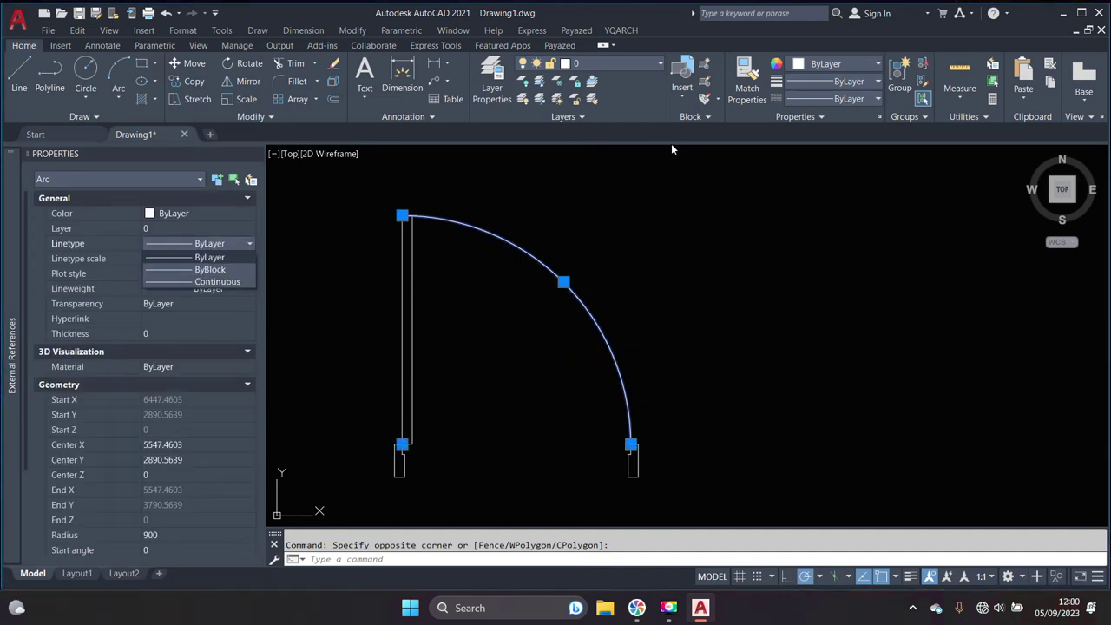
pyautogui.click(848, 82)
pyautogui.scroll(-2, 825, 173)
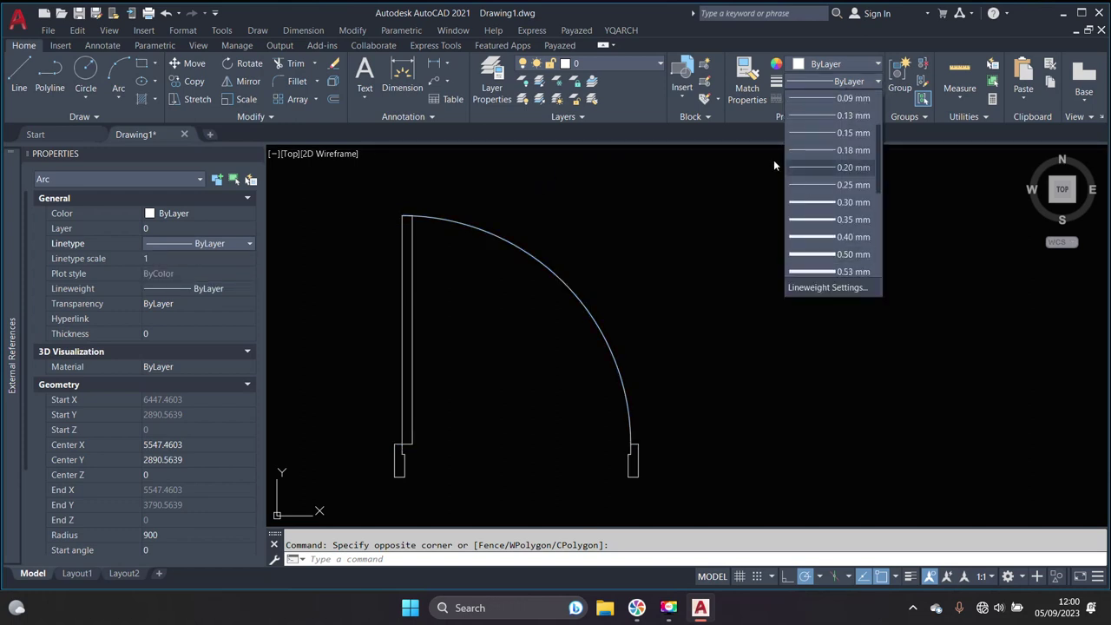
pyautogui.click(756, 142)
pyautogui.click(841, 99)
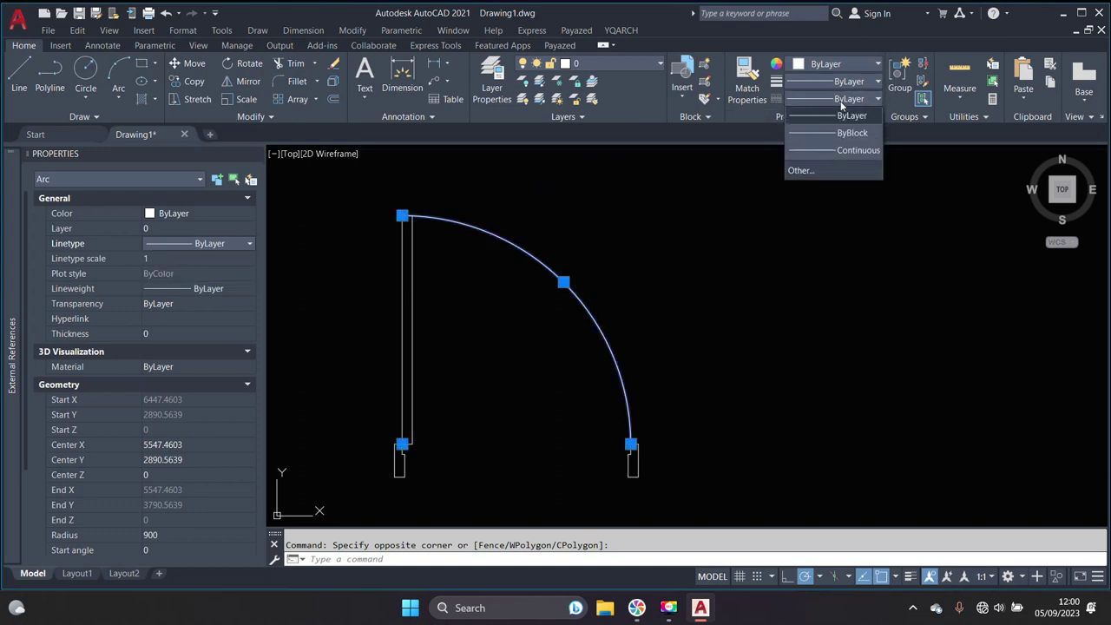
# Open the Linetype Manager's Load dialog to browse the acadiso.lin linetypes
pyautogui.click(812, 170)
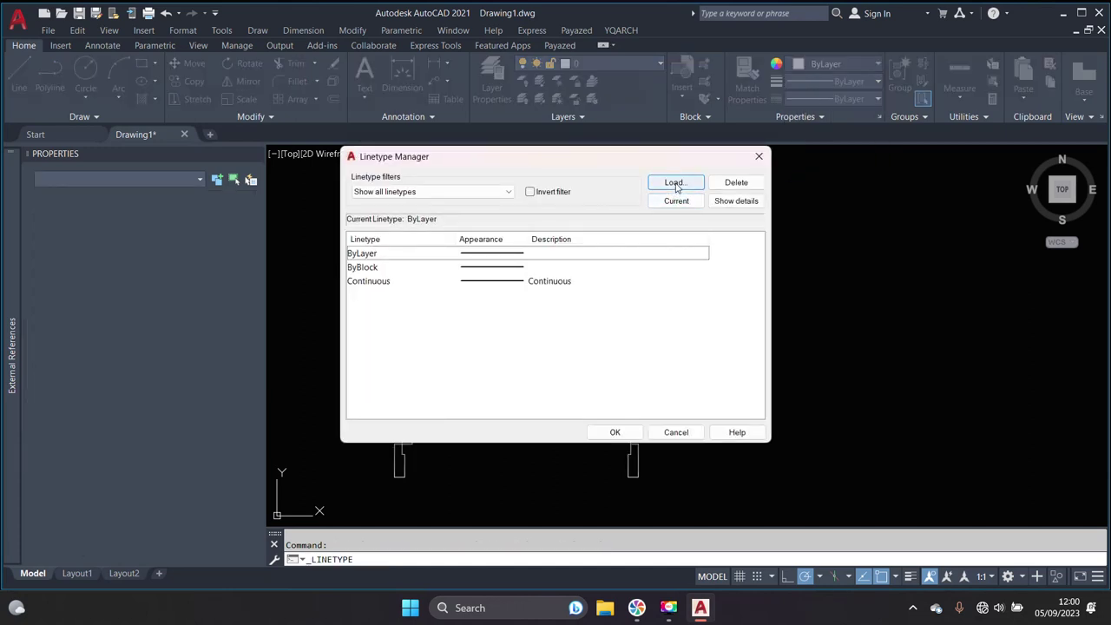
pyautogui.click(676, 183)
pyautogui.scroll(-2, 588, 294)
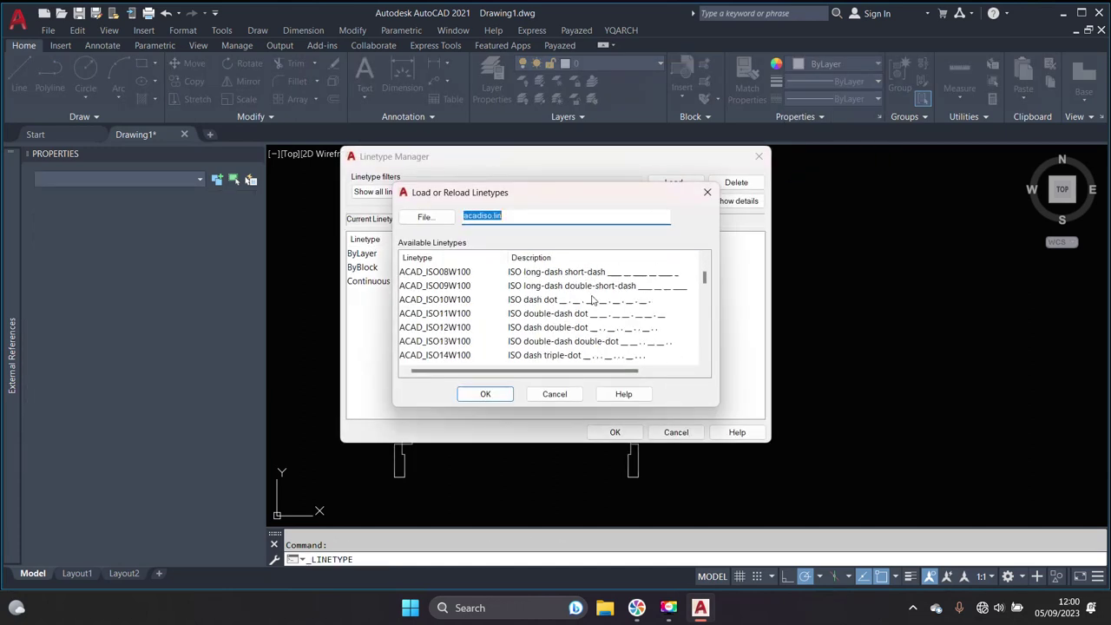
pyautogui.scroll(2, 581, 316)
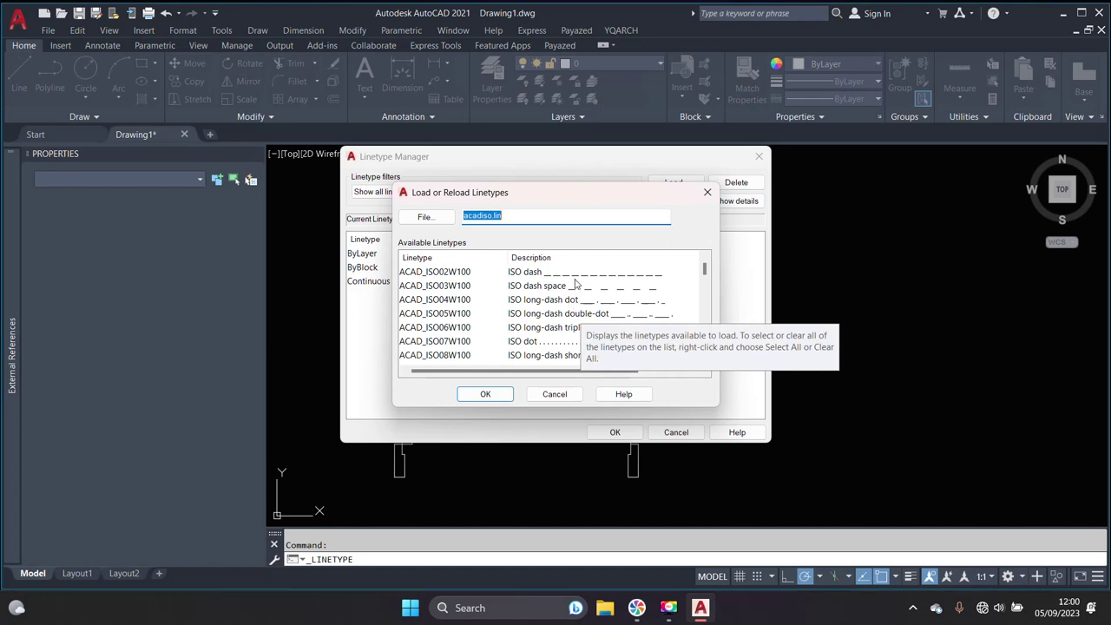
# Choose HIDDEN from the list, load it and close the Linetype Manager
pyautogui.click(573, 276)
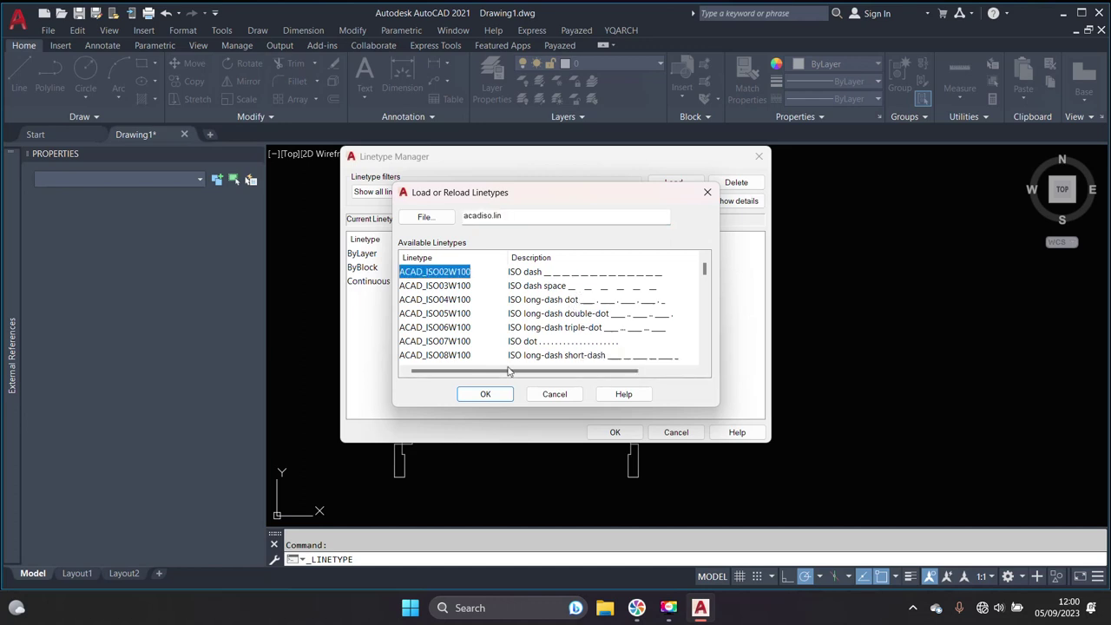
pyautogui.scroll(-2, 618, 316)
pyautogui.scroll(-1, 608, 316)
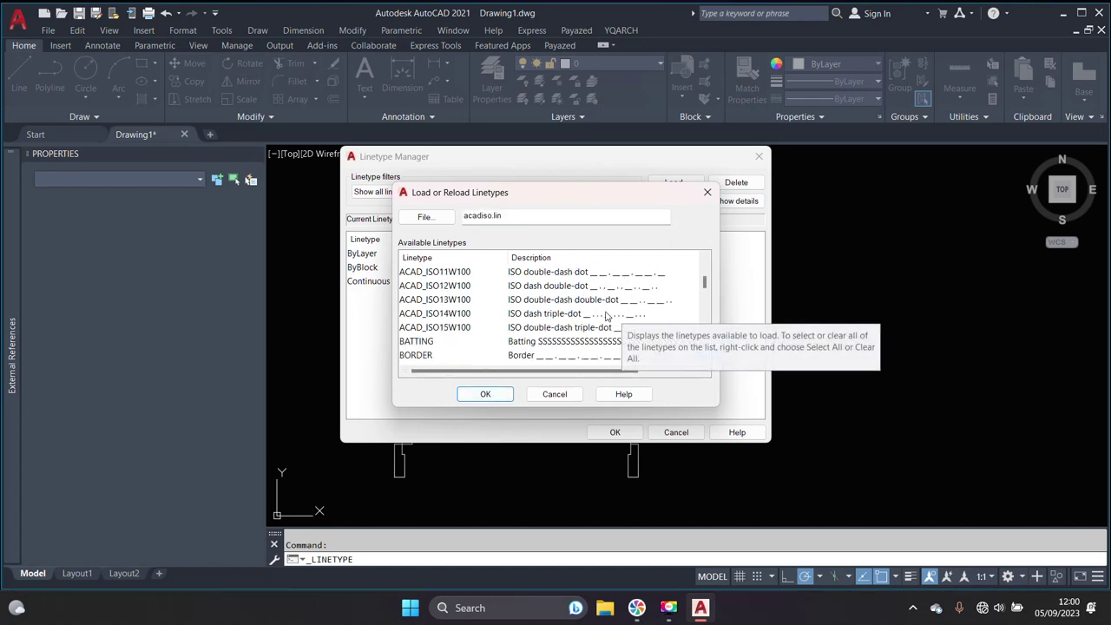
pyautogui.scroll(-1, 548, 337)
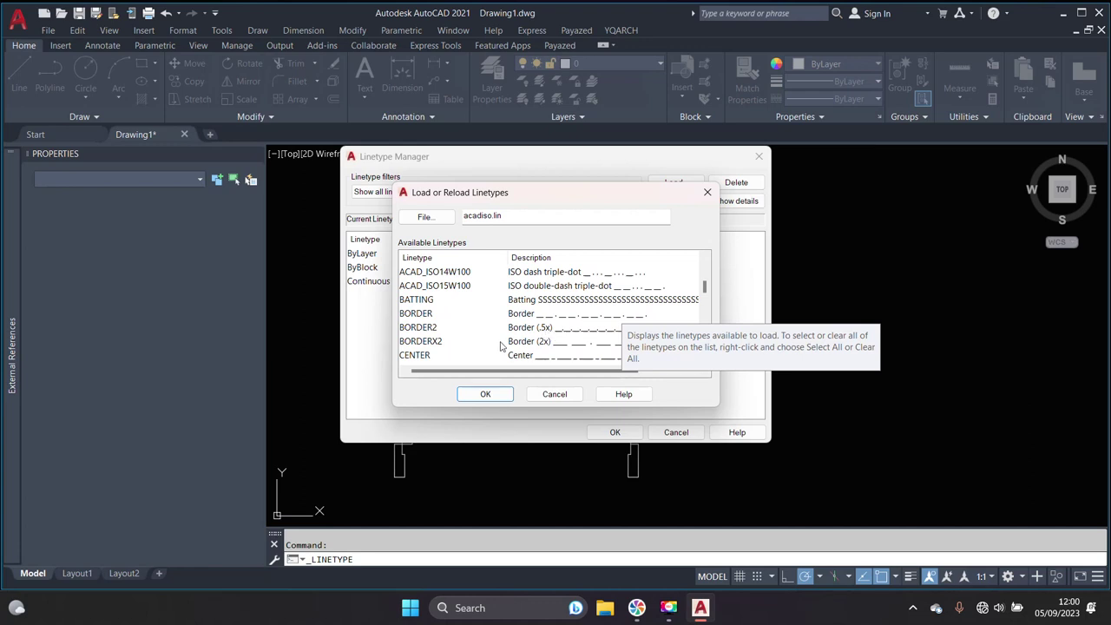
pyautogui.scroll(-1, 501, 346)
pyautogui.scroll(-1, 461, 316)
pyautogui.scroll(-1, 464, 321)
pyautogui.scroll(-1, 464, 325)
pyautogui.scroll(-2, 465, 324)
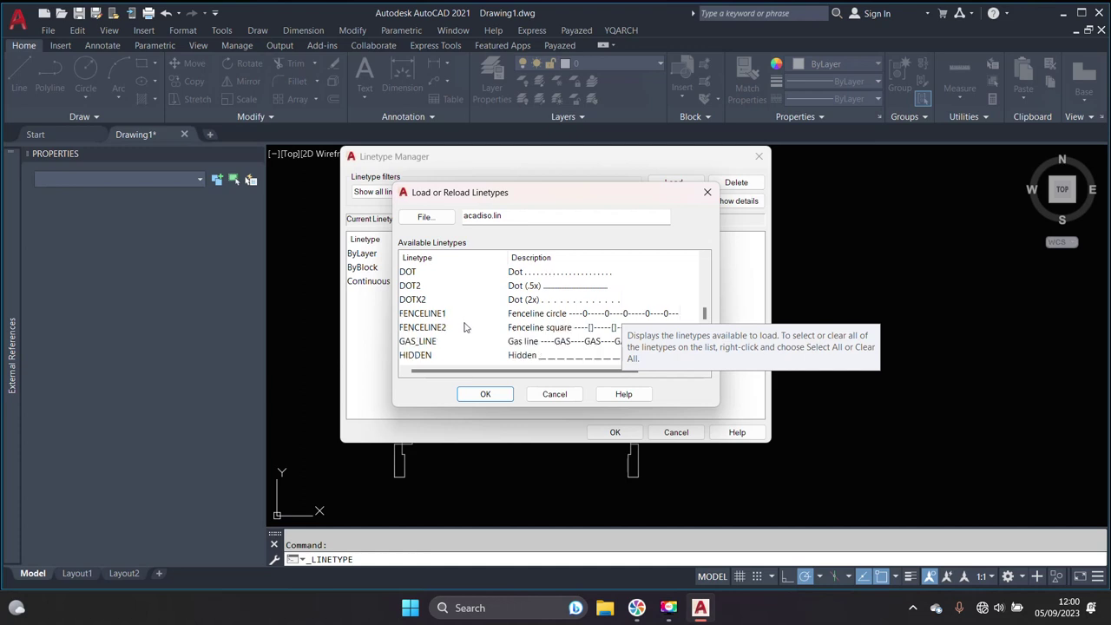
pyautogui.click(443, 359)
pyautogui.click(487, 394)
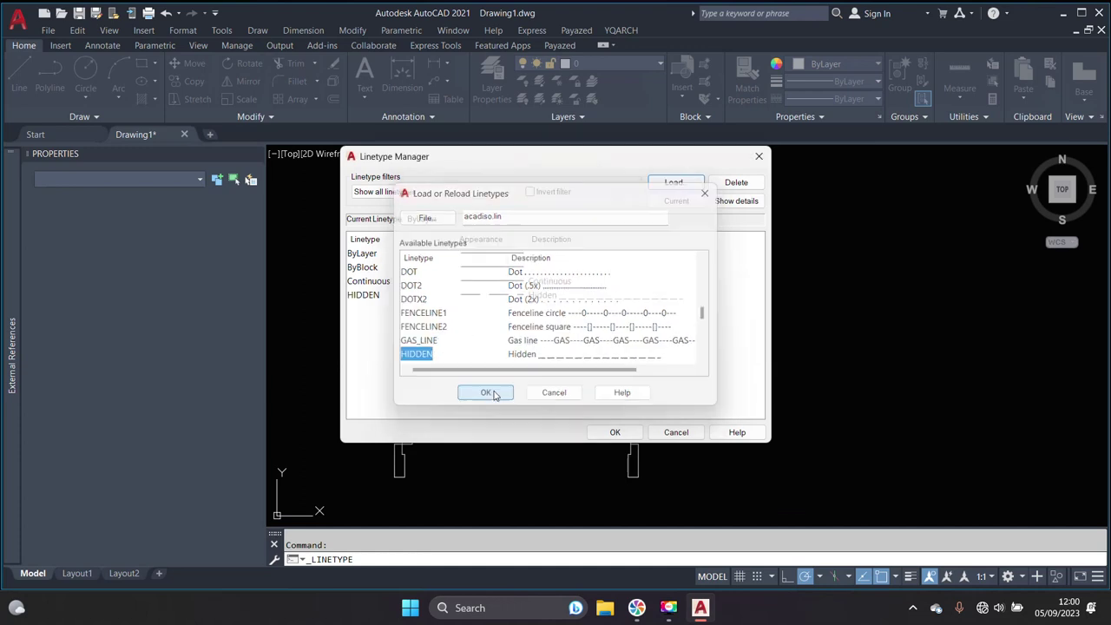
pyautogui.click(614, 433)
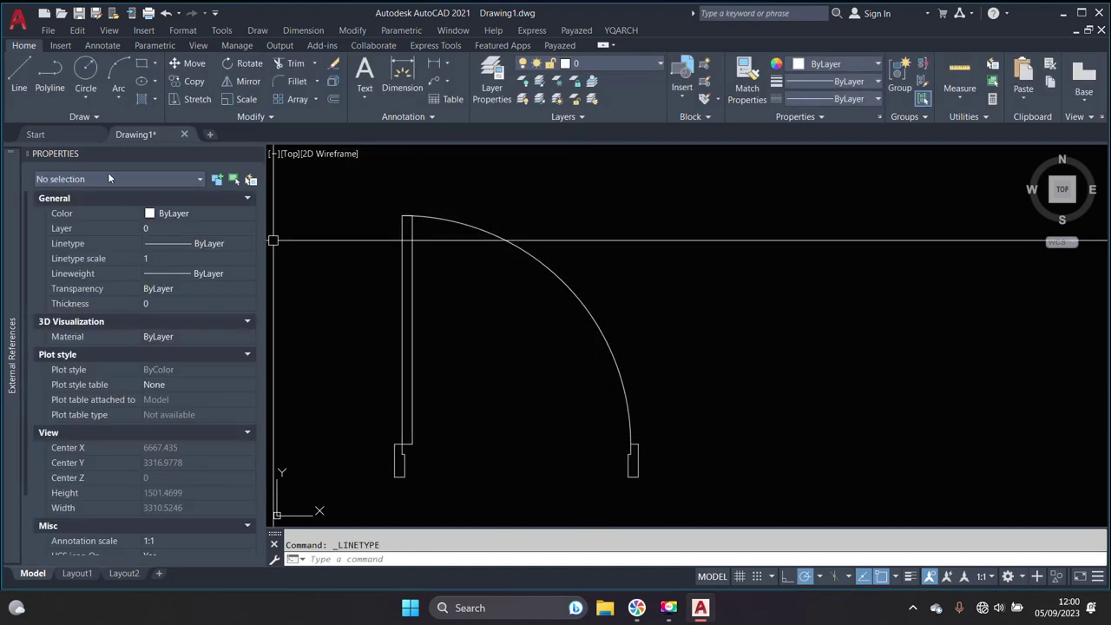
# Set the selected swing arc's linetype to HIDDEN in the Properties palette
pyautogui.click(558, 283)
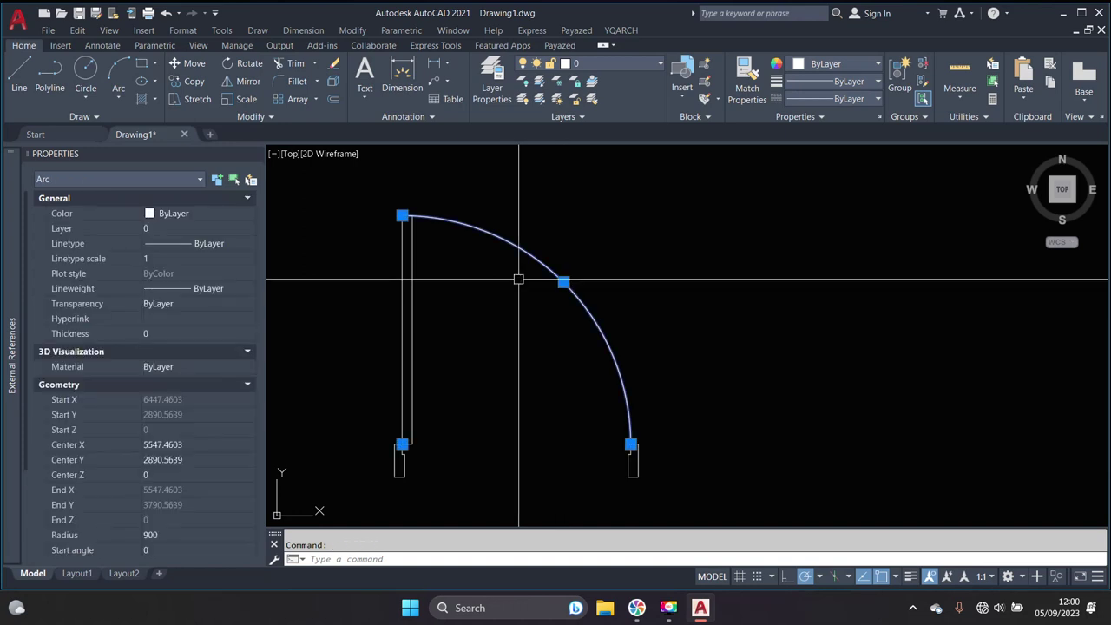
pyautogui.click(211, 212)
pyautogui.click(211, 213)
pyautogui.click(211, 213)
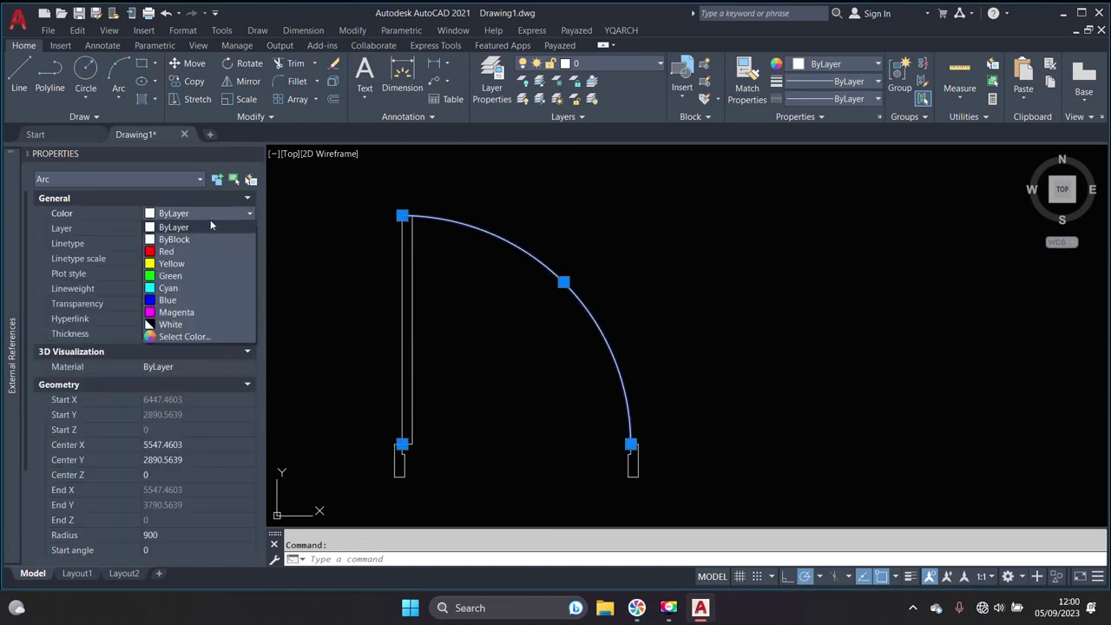
pyautogui.click(111, 202)
pyautogui.click(171, 245)
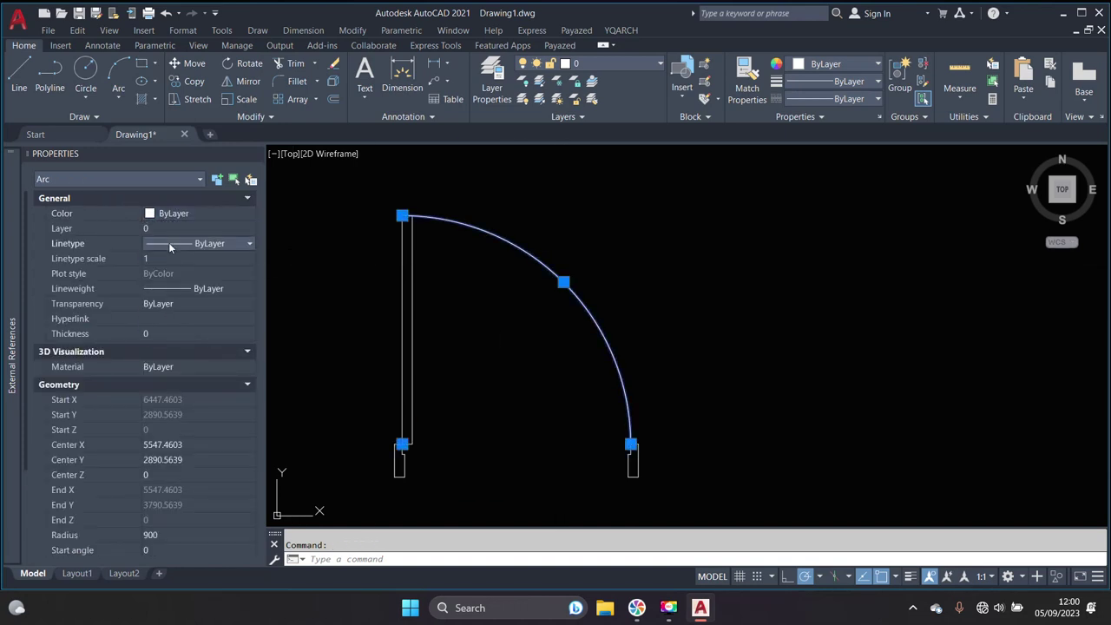
pyautogui.click(174, 244)
pyautogui.click(186, 290)
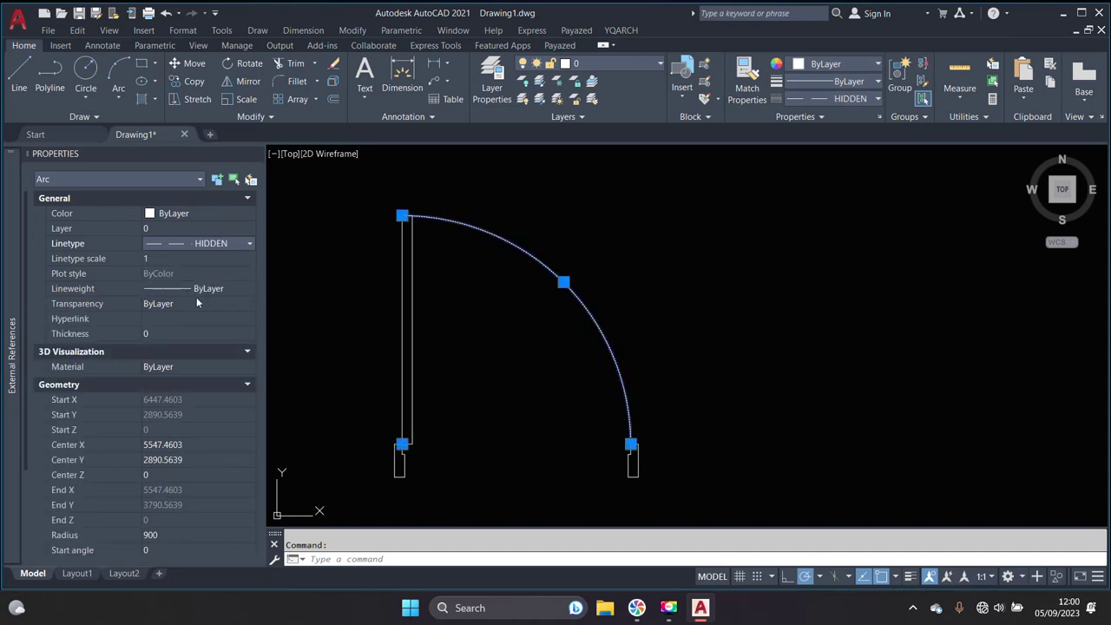
# Give the arc a linetype scale of 12, after trying 500, 5 and 2, then deselect it
pyautogui.click(159, 260)
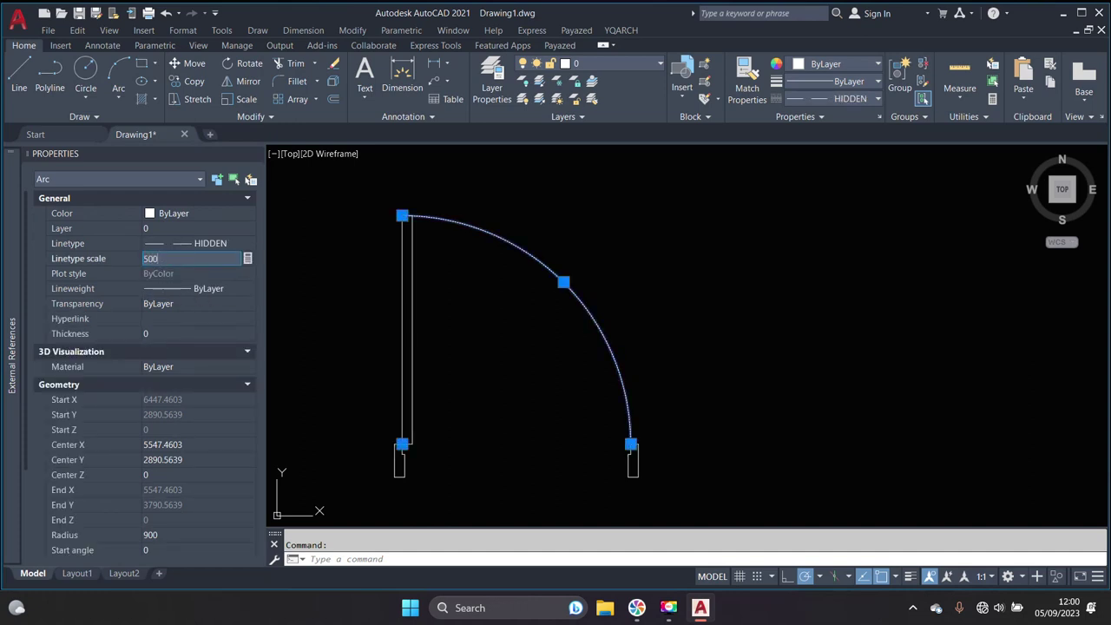
pyautogui.press('Return')
pyautogui.scroll(5, 573, 365)
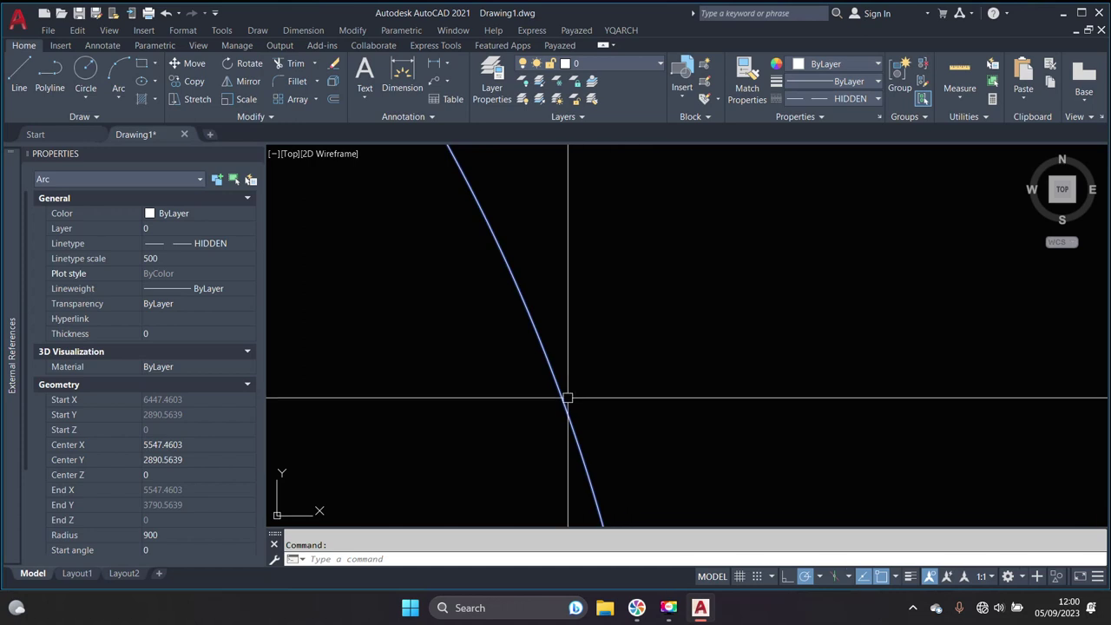
pyautogui.click(177, 259)
pyautogui.write('5')
pyautogui.press('Return')
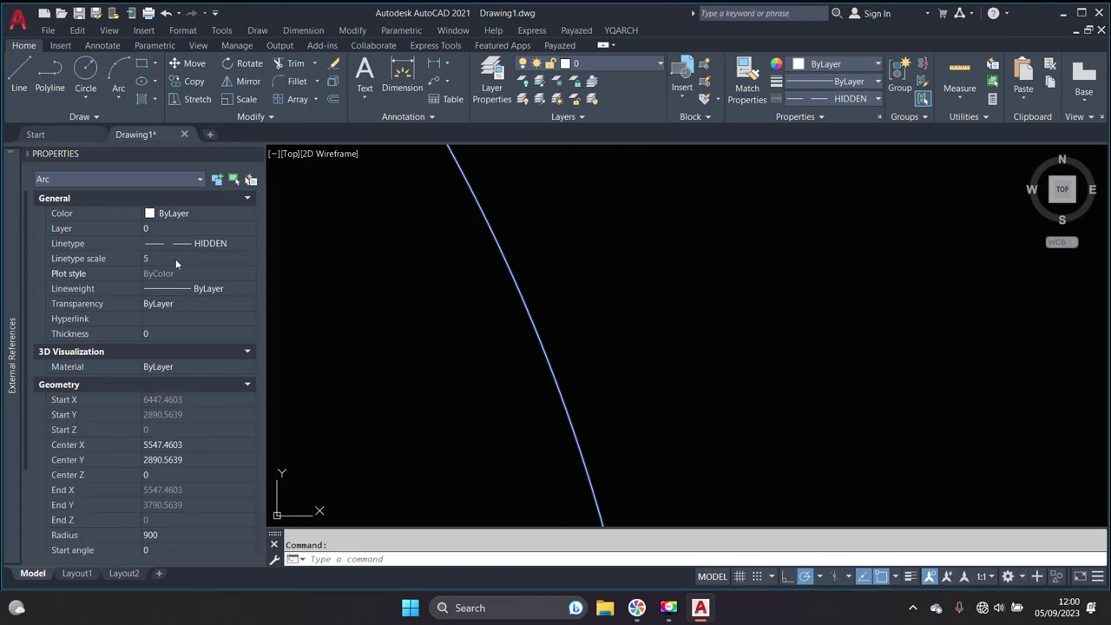
pyautogui.scroll(-3, 617, 301)
pyautogui.scroll(2, 617, 301)
pyautogui.scroll(-2, 617, 300)
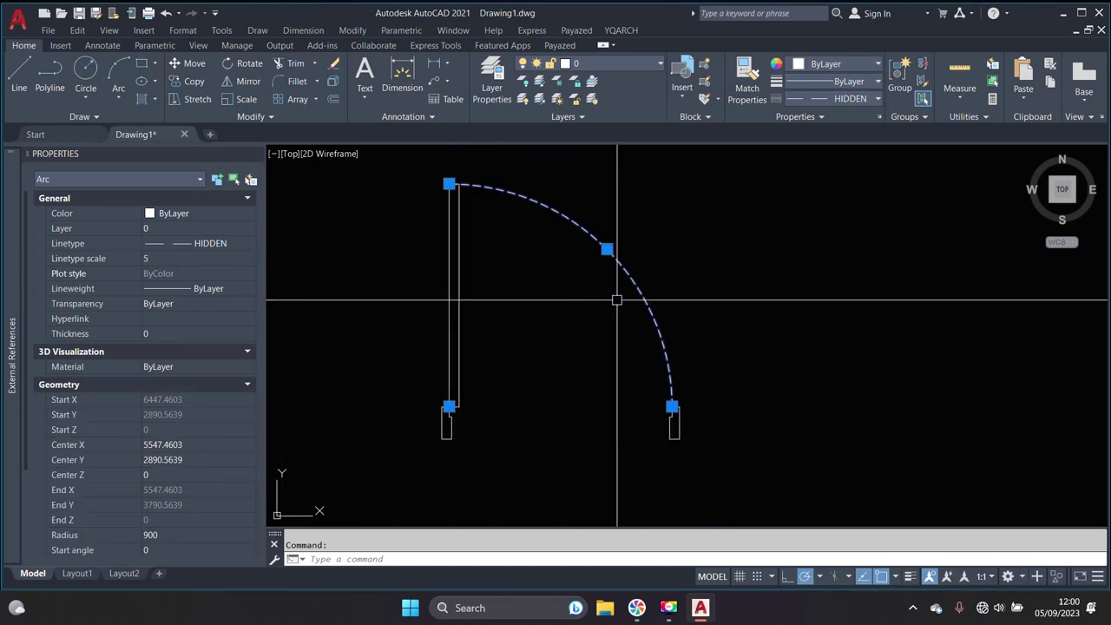
pyautogui.click(187, 261)
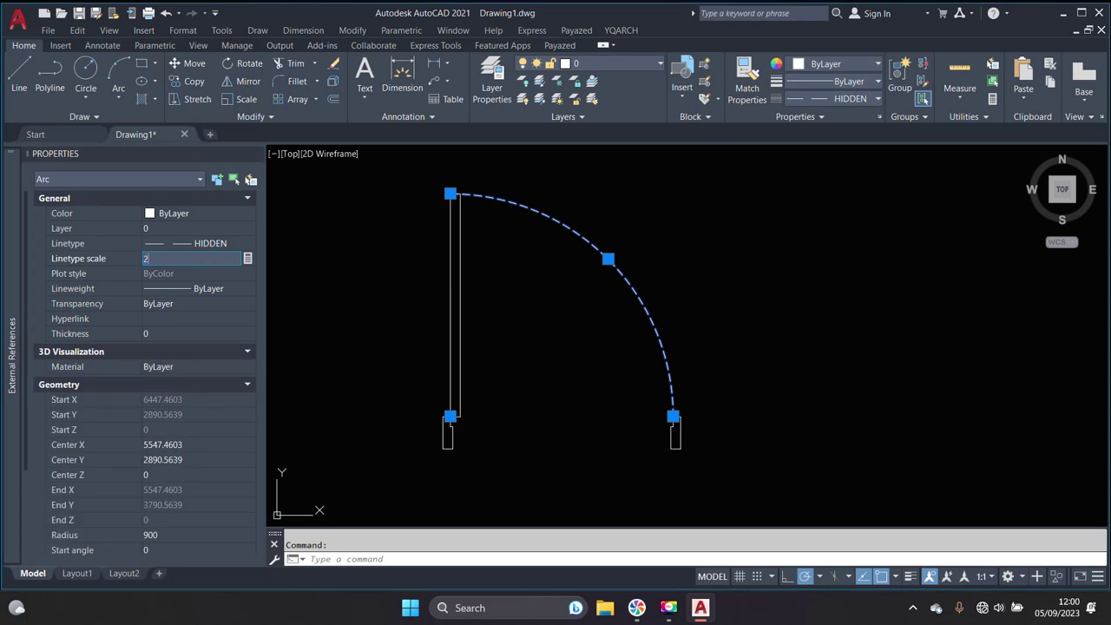
pyautogui.press('Return')
pyautogui.click(187, 262)
pyautogui.click(188, 262)
pyautogui.write('12')
pyautogui.press('Return')
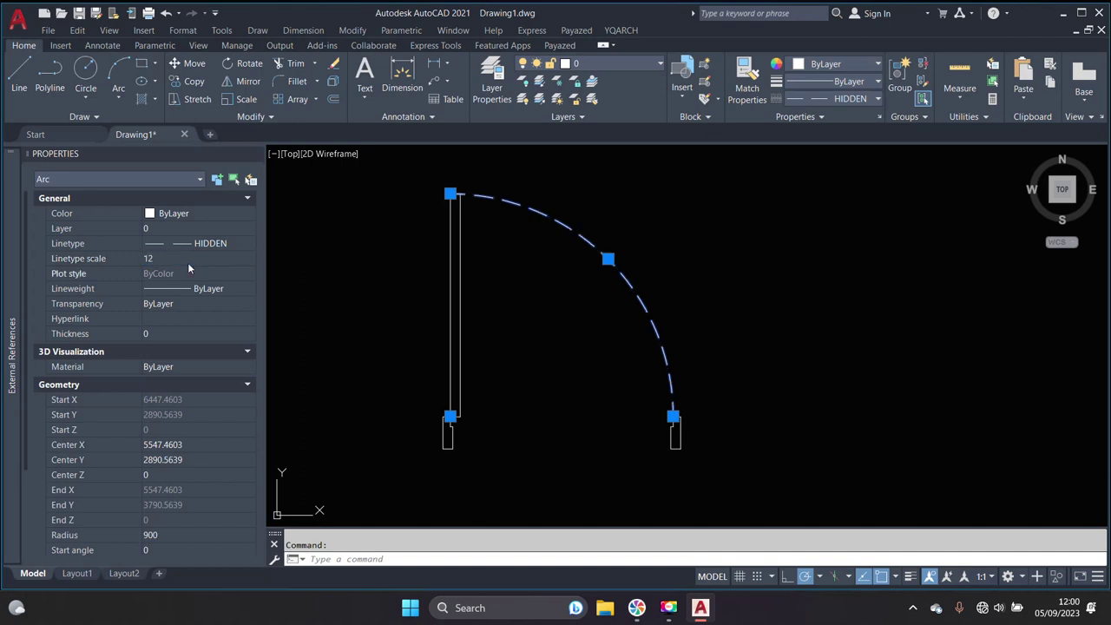
pyautogui.press('Escape')
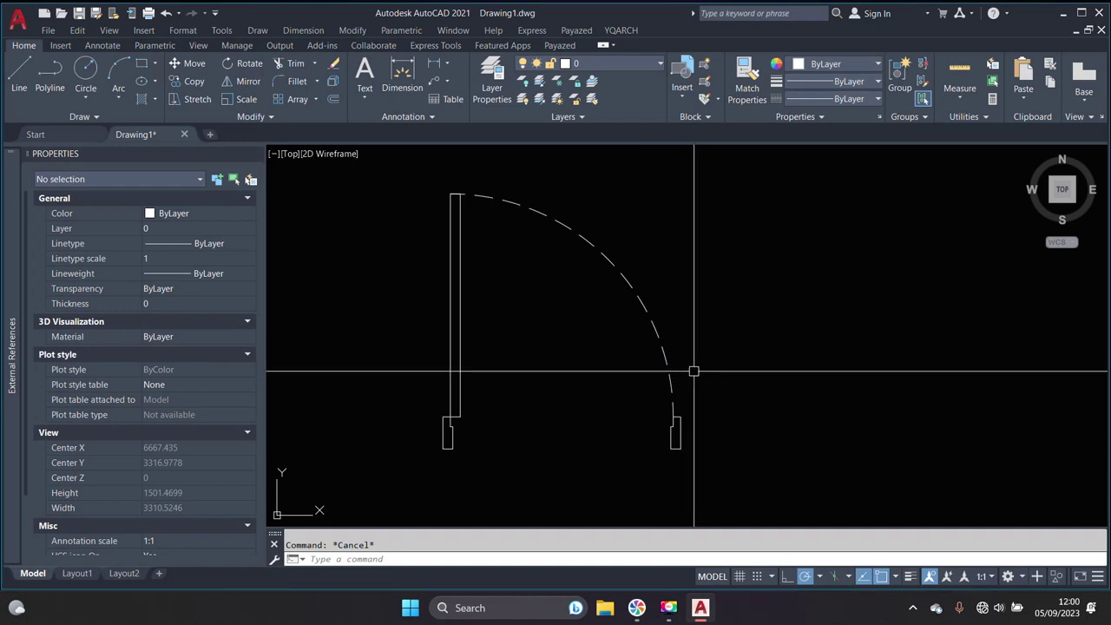
# Add a layer named HATCH in Layer Properties Manager with colour 8 and 0.00 mm lineweight
pyautogui.click(493, 74)
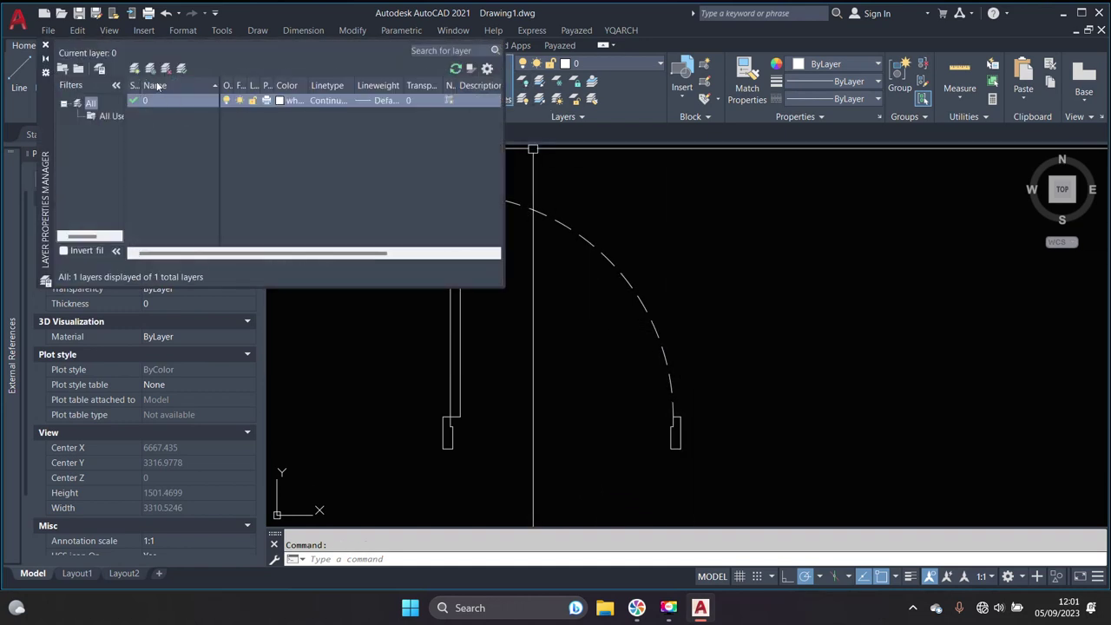
pyautogui.click(135, 69)
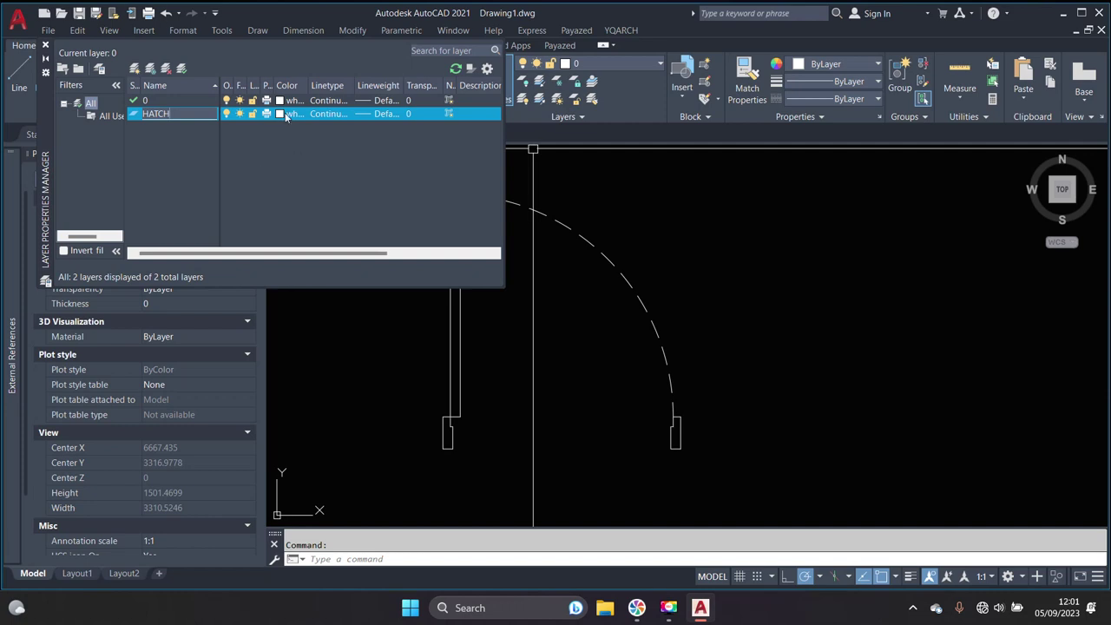
pyautogui.click(285, 116)
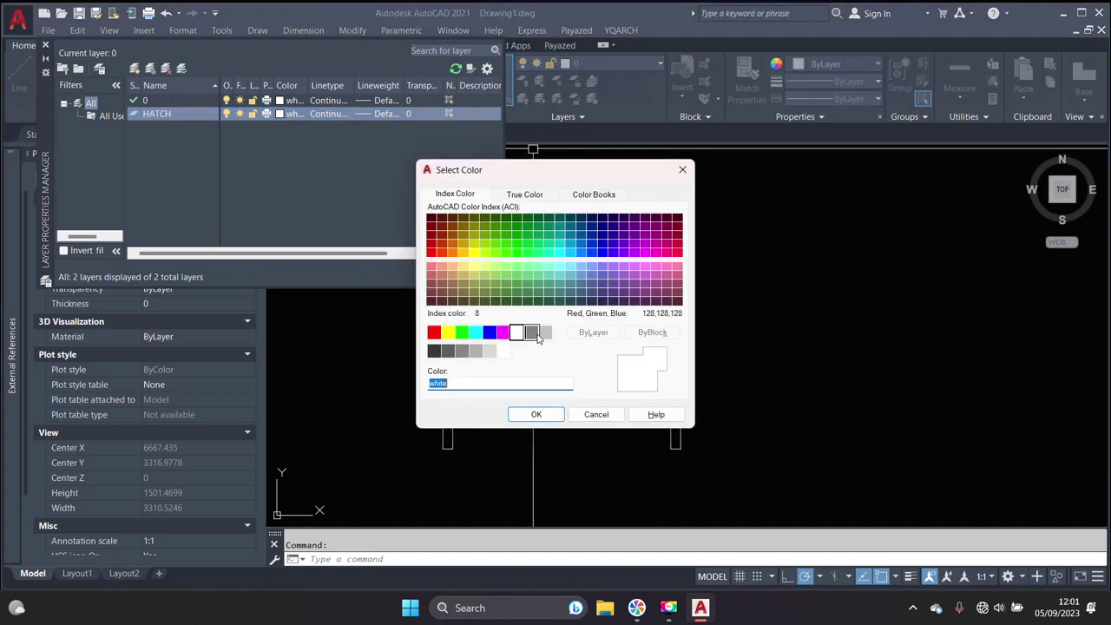
pyautogui.click(532, 333)
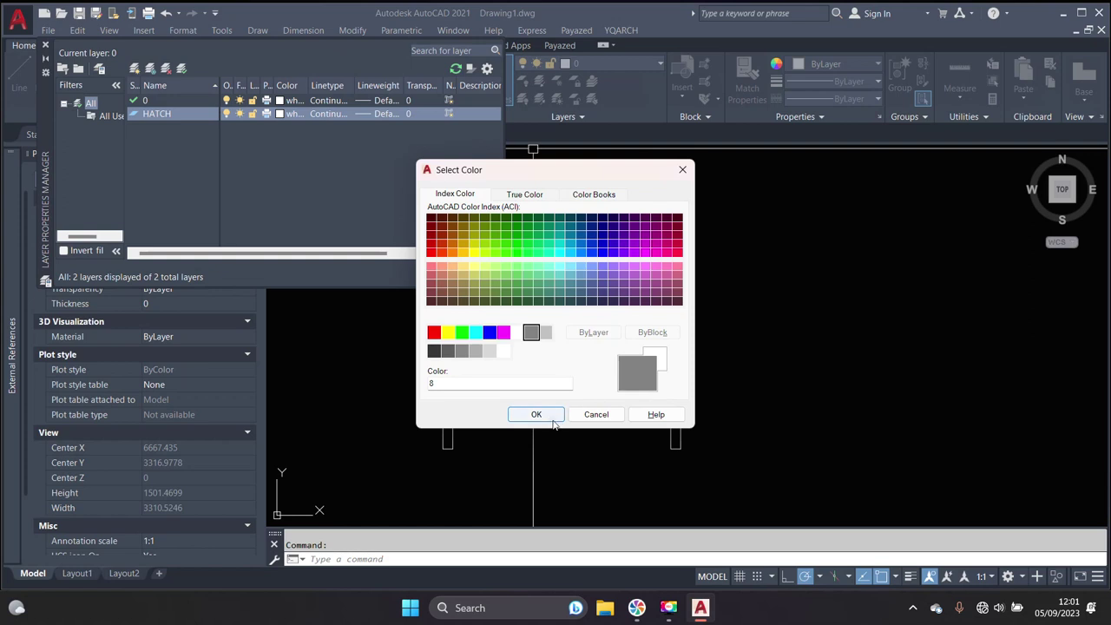
pyautogui.click(536, 415)
pyautogui.click(391, 114)
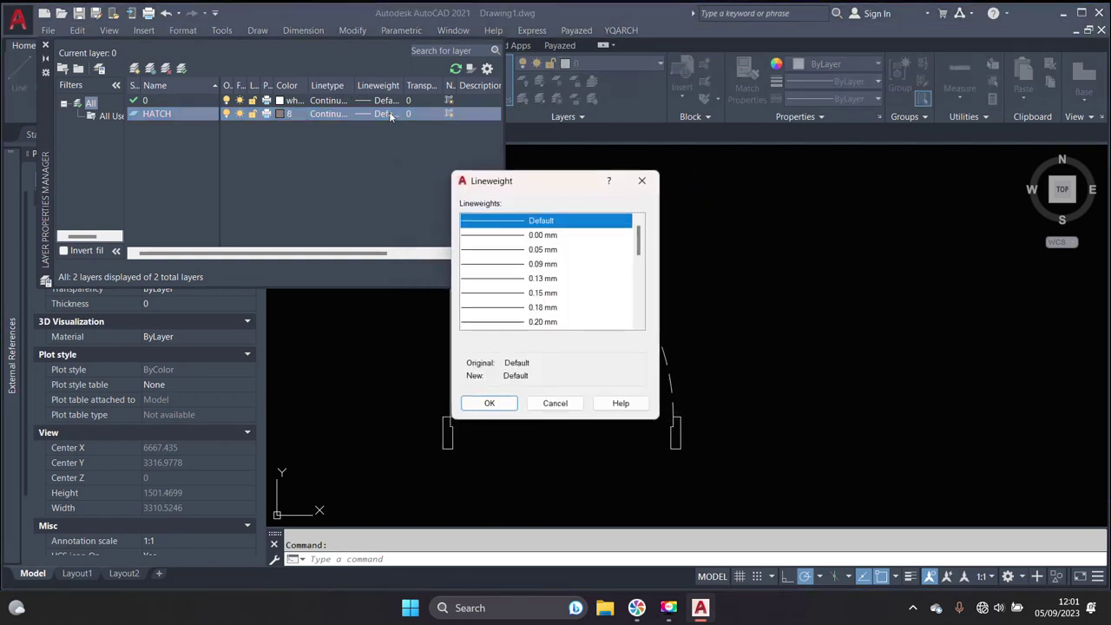
pyautogui.click(538, 236)
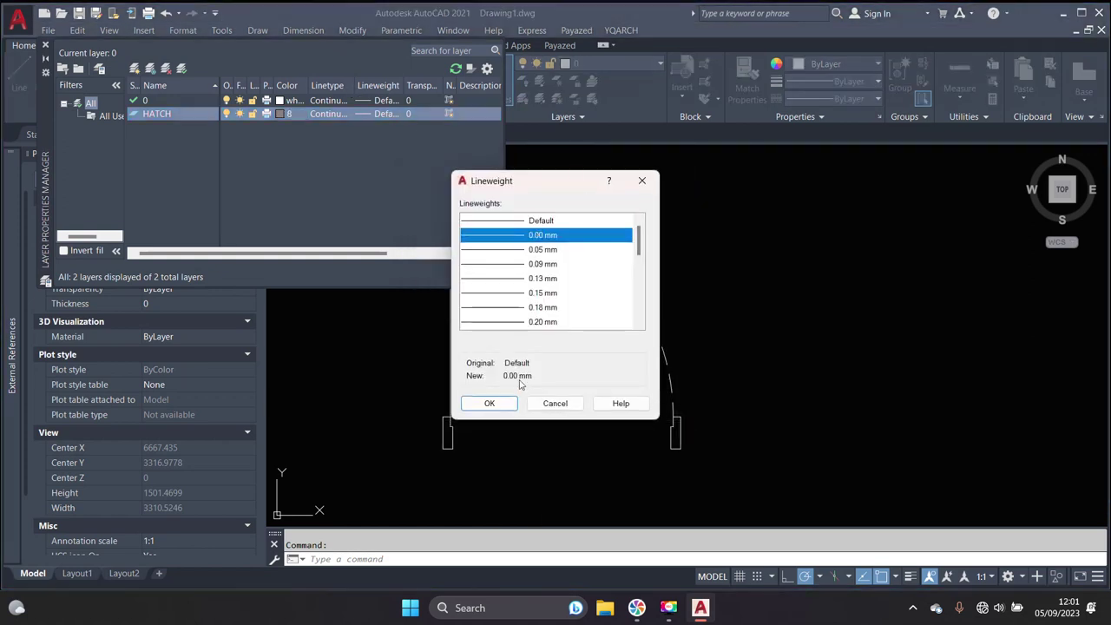
pyautogui.click(490, 403)
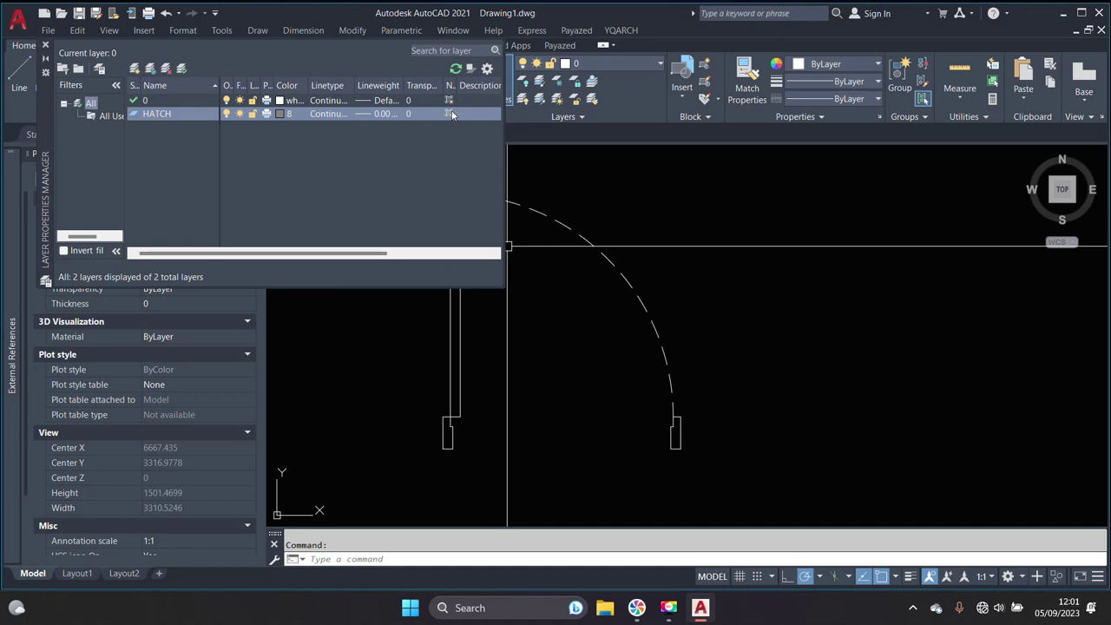
pyautogui.click(136, 69)
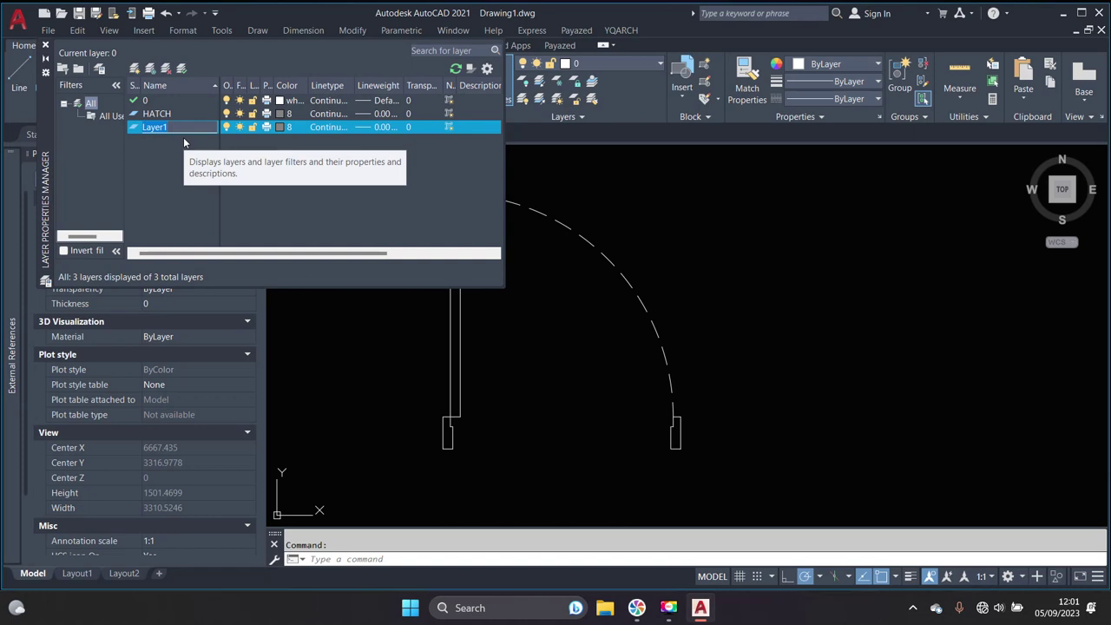
# Name the new layer WOOD and give it colour 25 and a 0.09 mm lineweight
pyautogui.write('WOOO')
pyautogui.click(290, 128)
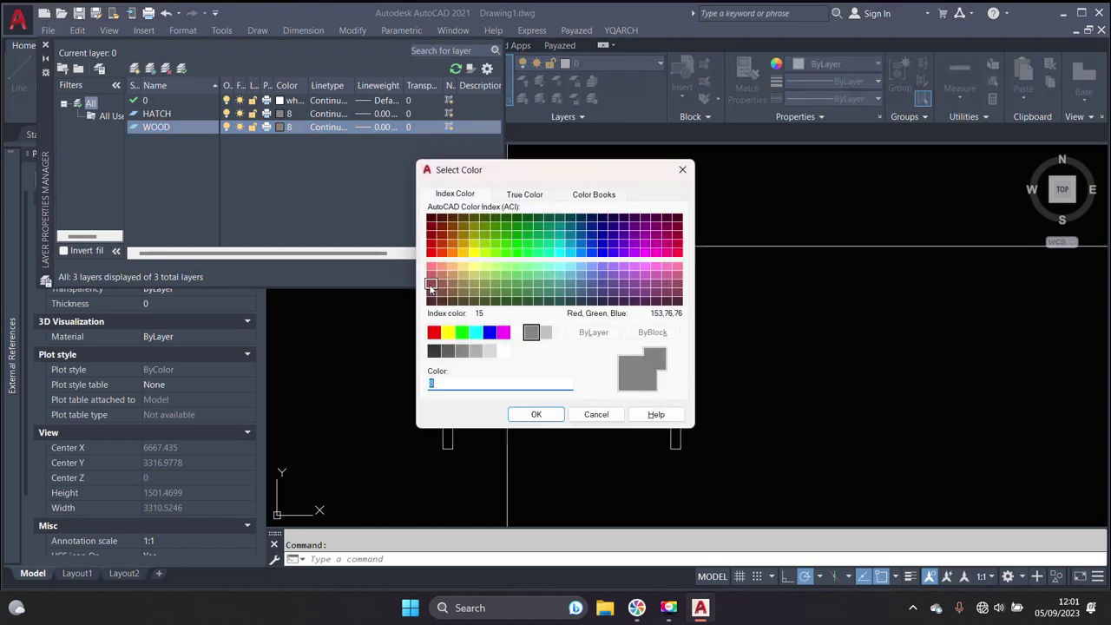
pyautogui.click(441, 286)
pyautogui.click(536, 415)
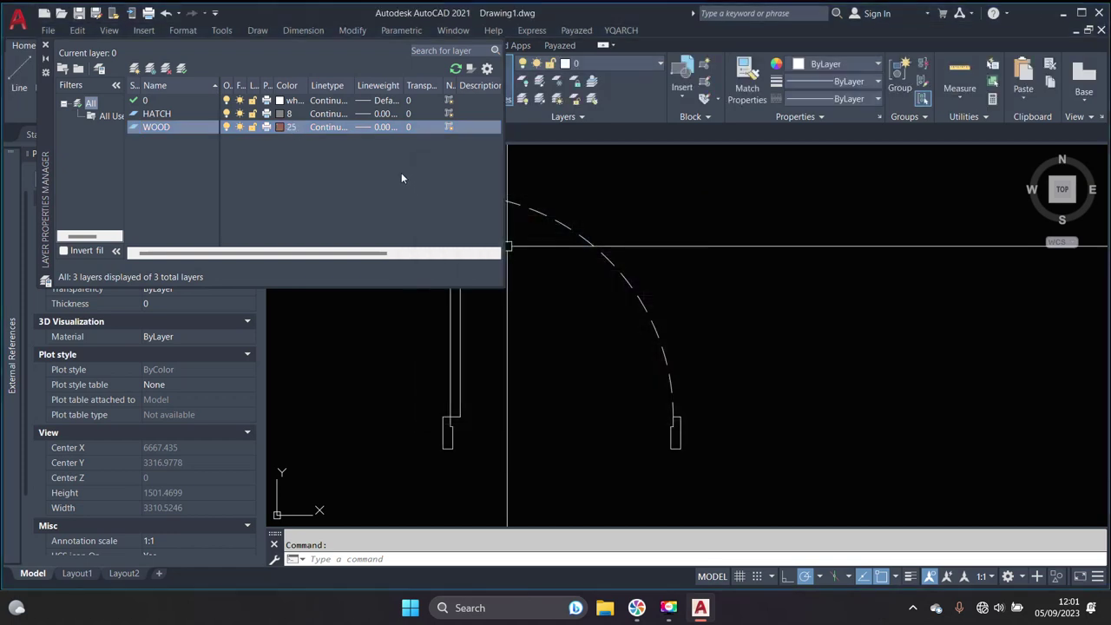
pyautogui.click(383, 127)
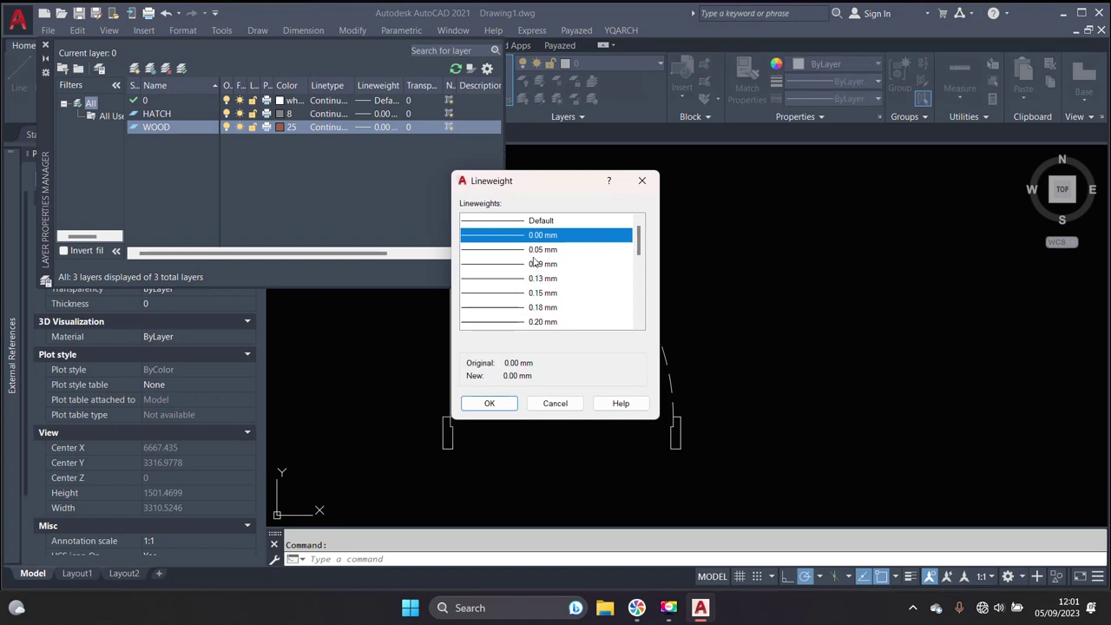
pyautogui.click(536, 252)
pyautogui.click(540, 264)
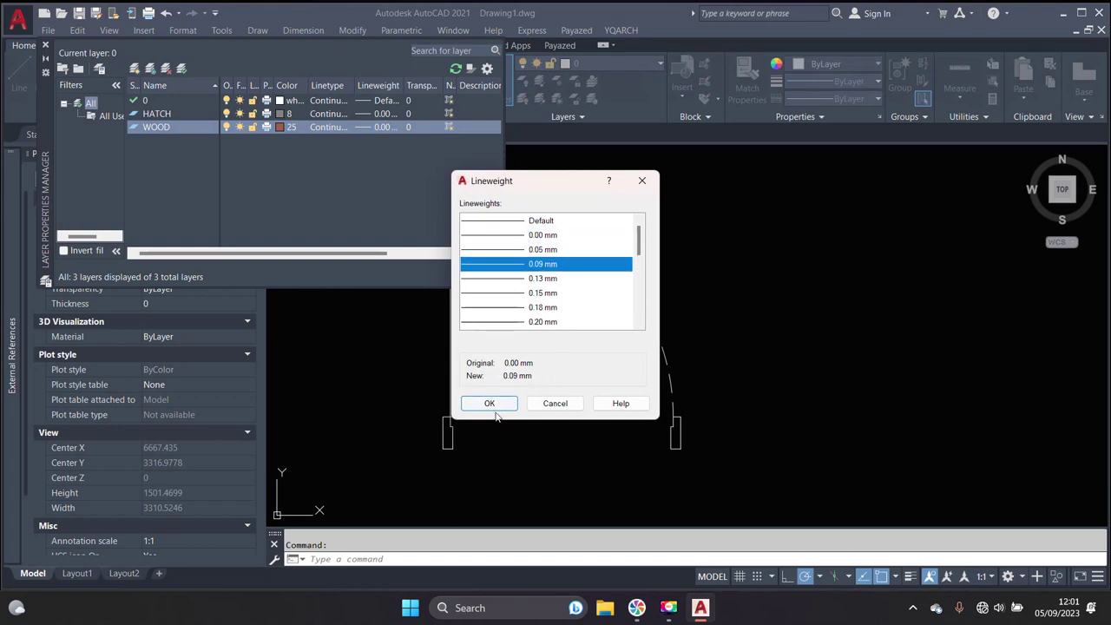
pyautogui.click(489, 404)
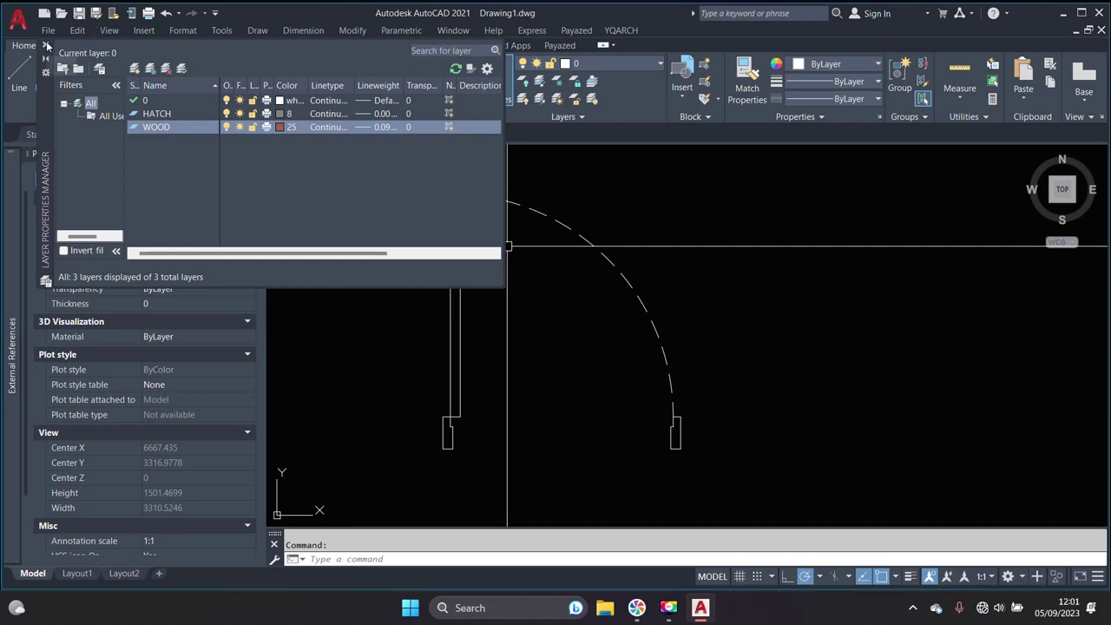
pyautogui.click(566, 233)
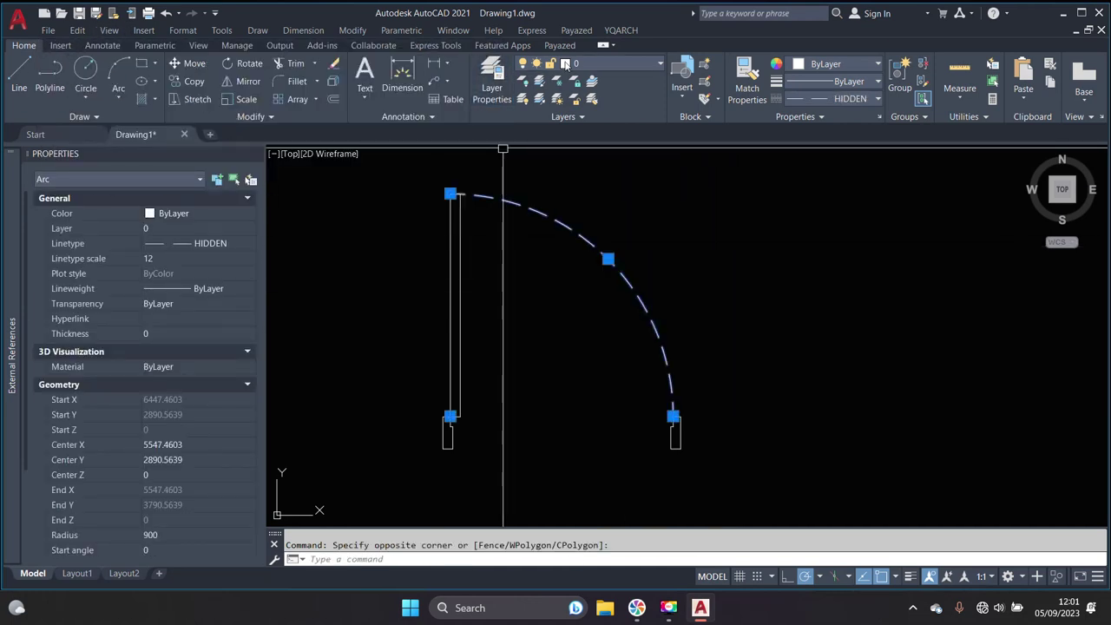
# Move the dashed swing arc onto the HATCH layer
pyautogui.click(608, 63)
pyautogui.click(588, 88)
pyautogui.press('Escape')
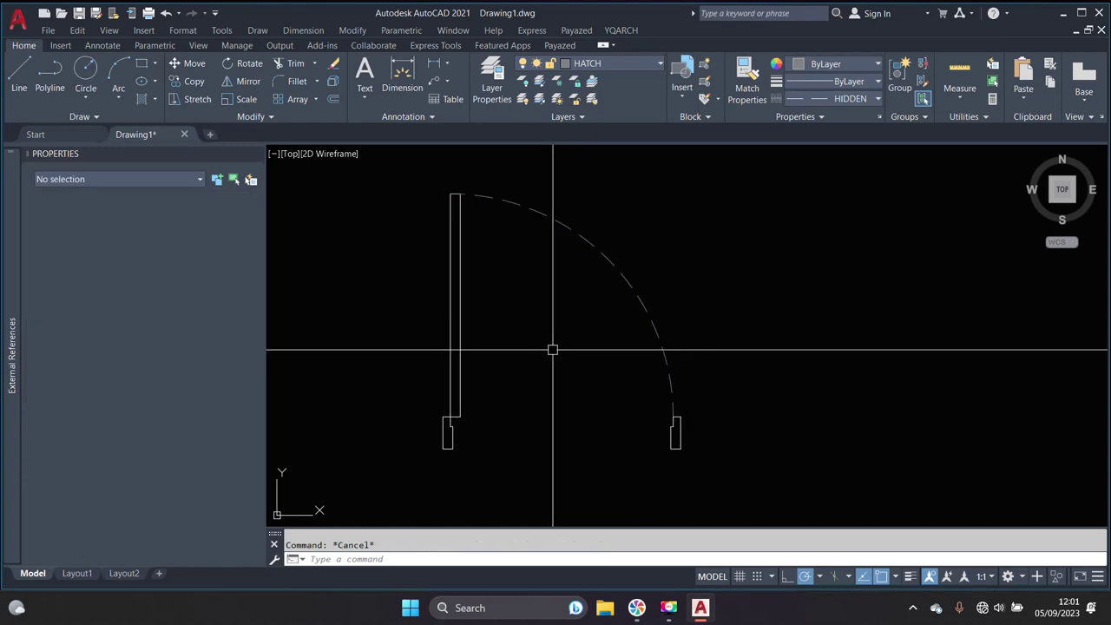
# Select the door leaf and both jambs and move them onto the WOOD layer
pyautogui.scroll(-3, 439, 295)
pyautogui.click(409, 195)
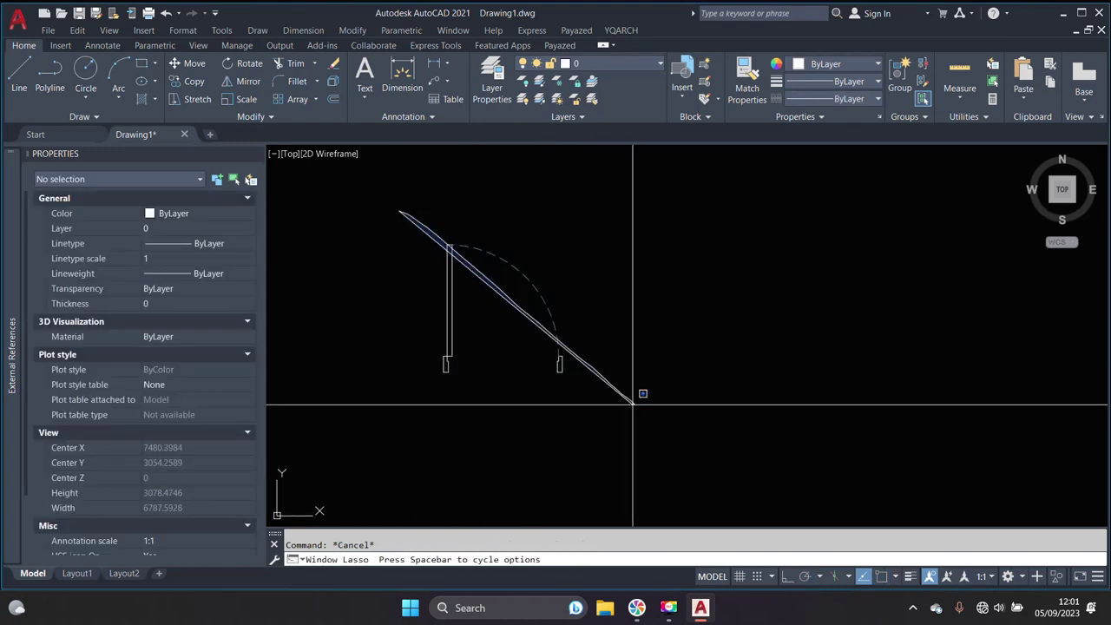
pyautogui.click(512, 380)
pyautogui.scroll(2, 513, 379)
pyautogui.click(516, 280)
pyautogui.click(600, 390)
pyautogui.scroll(-2, 560, 274)
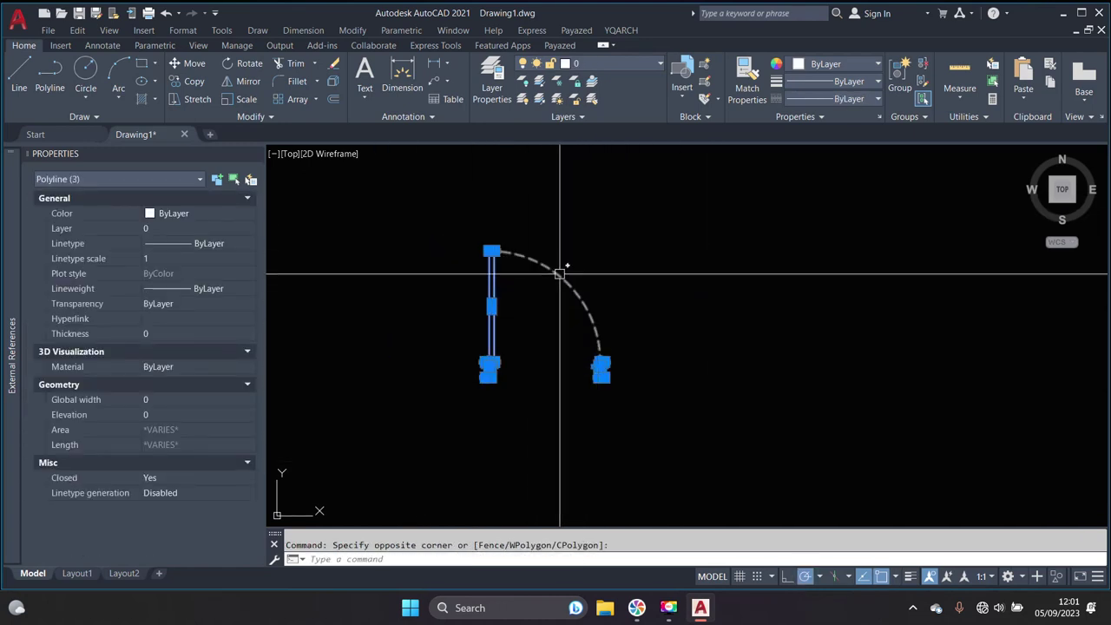
pyautogui.moveTo(560, 275); pyautogui.dragTo(589, 306, button='middle')
pyautogui.click(597, 65)
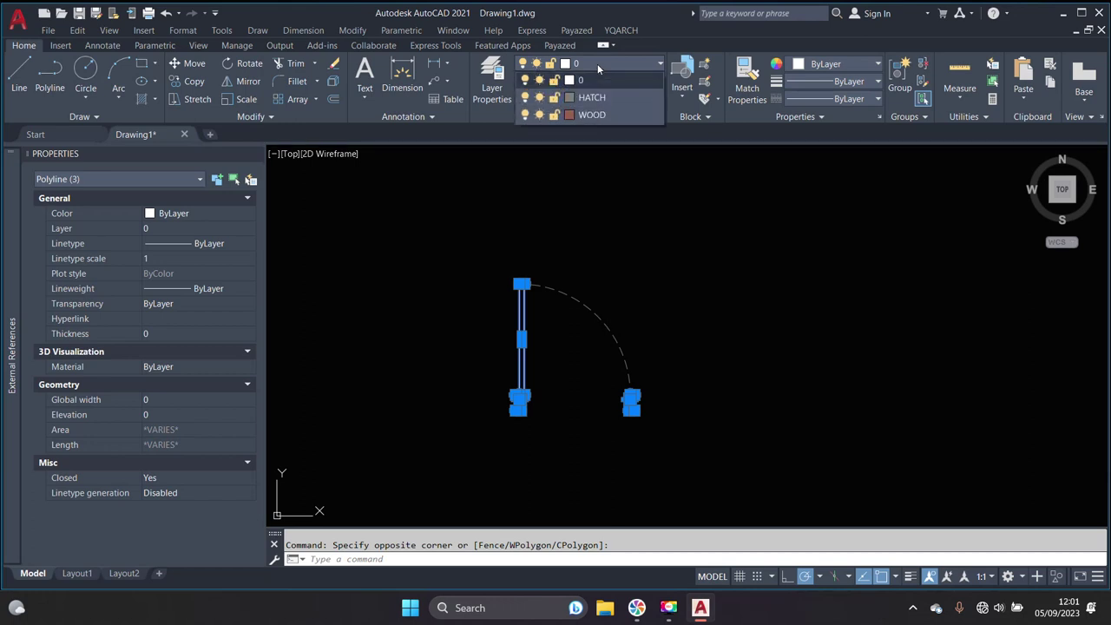
pyautogui.click(591, 114)
pyautogui.scroll(2, 562, 402)
pyautogui.press('Escape')
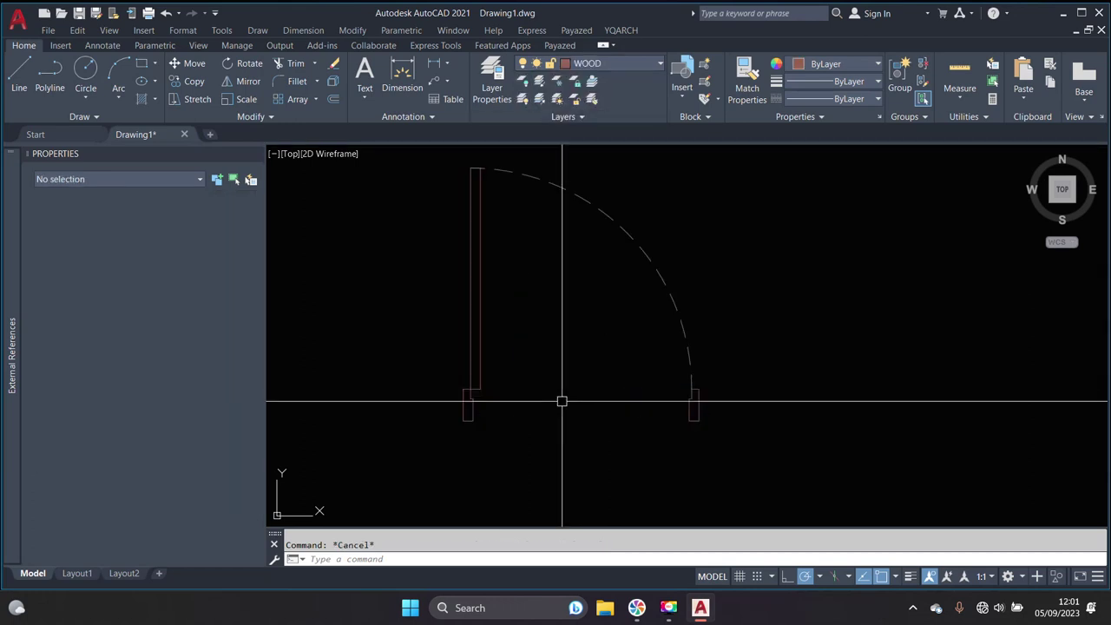
pyautogui.press('Escape')
pyautogui.write('WI')
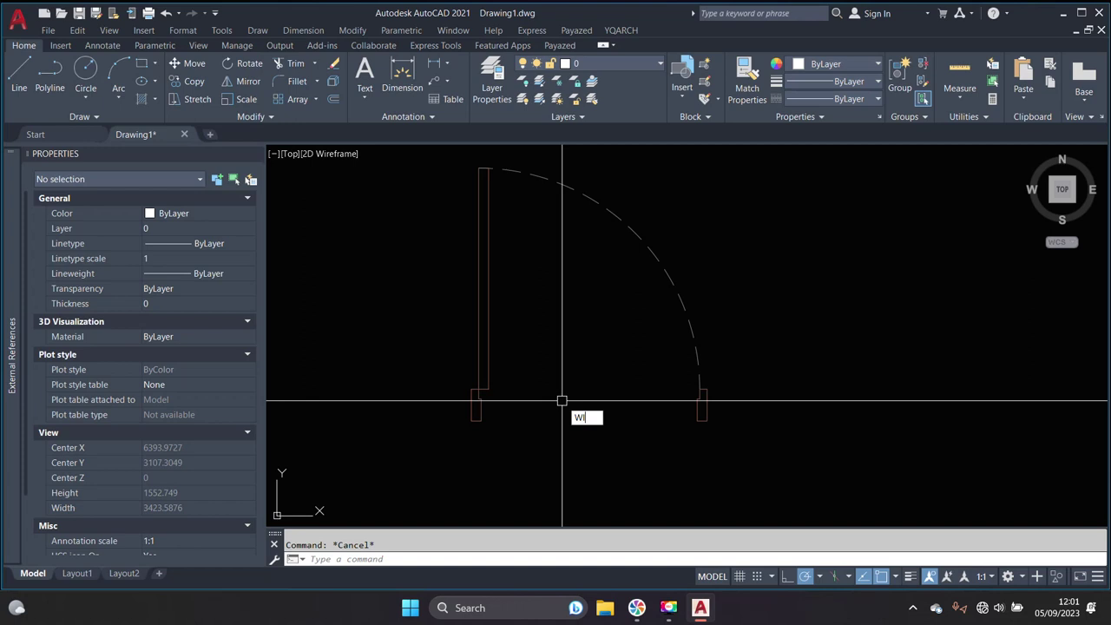
# Cancel a first wipeout attempt and make HATCH the current layer
pyautogui.write('P')
pyautogui.press('Return')
pyautogui.scroll(1, 486, 416)
pyautogui.scroll(1, 469, 412)
pyautogui.click(453, 406)
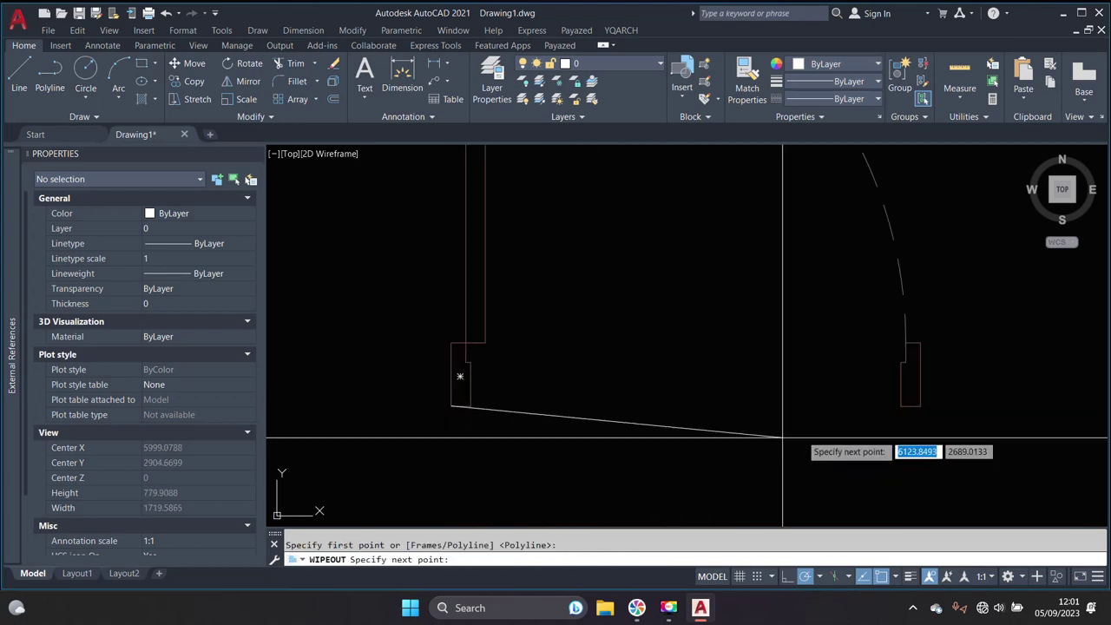
pyautogui.click(921, 405)
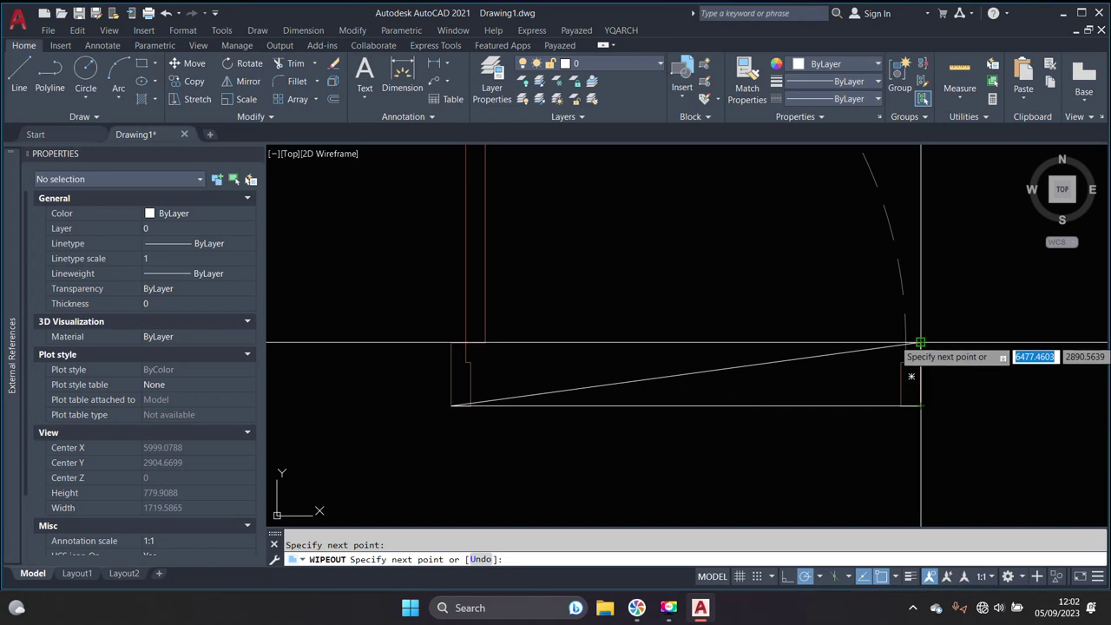
pyautogui.press('Escape')
pyautogui.click(596, 66)
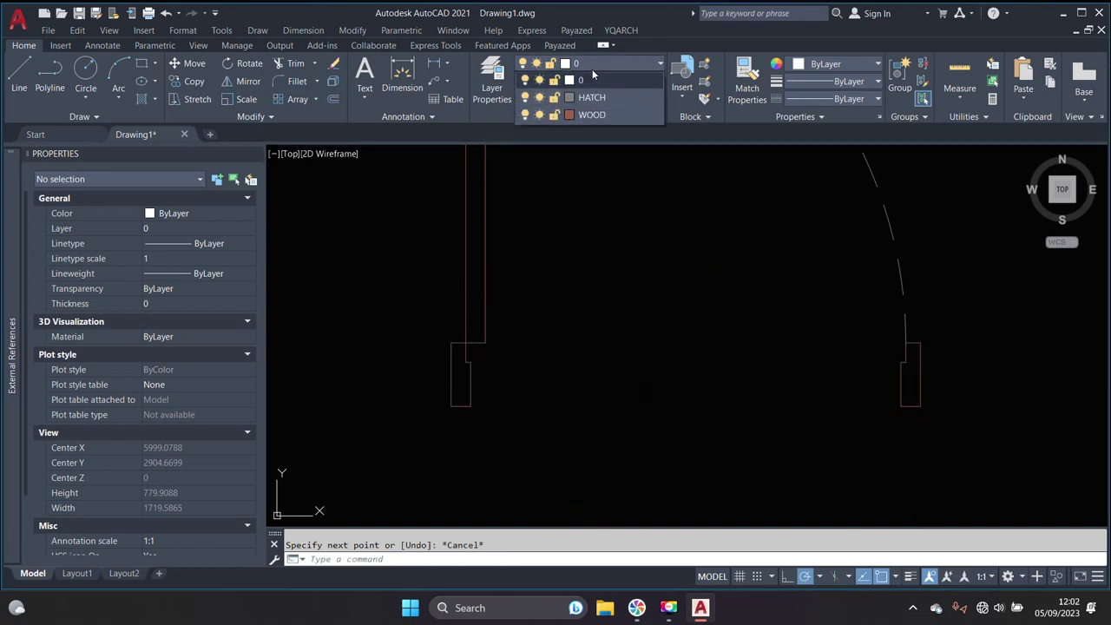
pyautogui.click(589, 97)
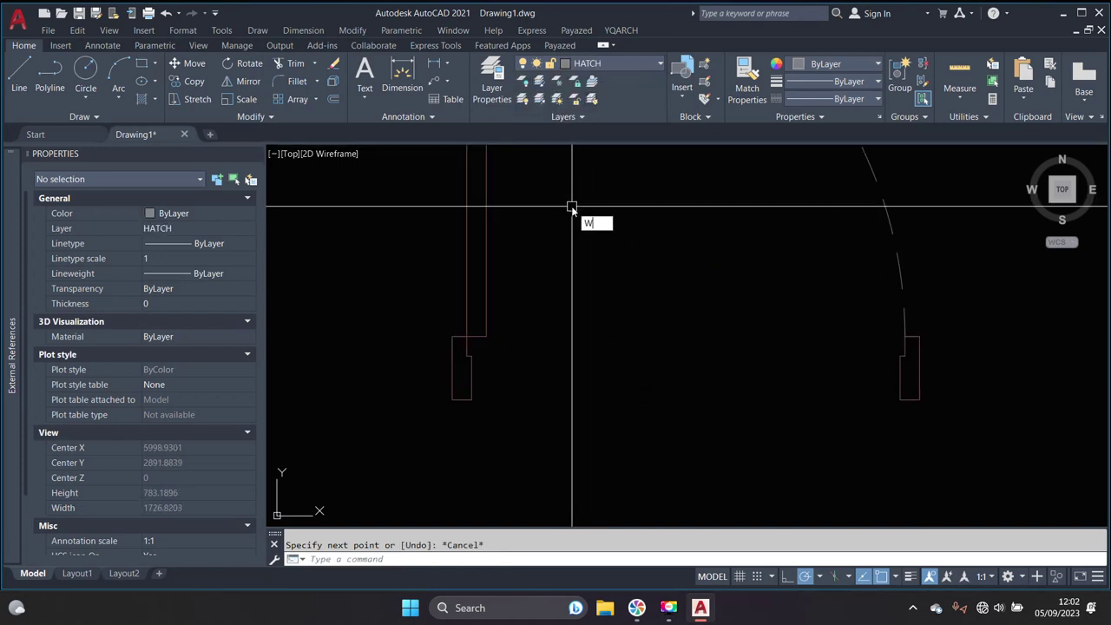
# Draw a four-corner rectangular wipeout spanning the opening from the left jamb to the right jamb
pyautogui.press('Return')
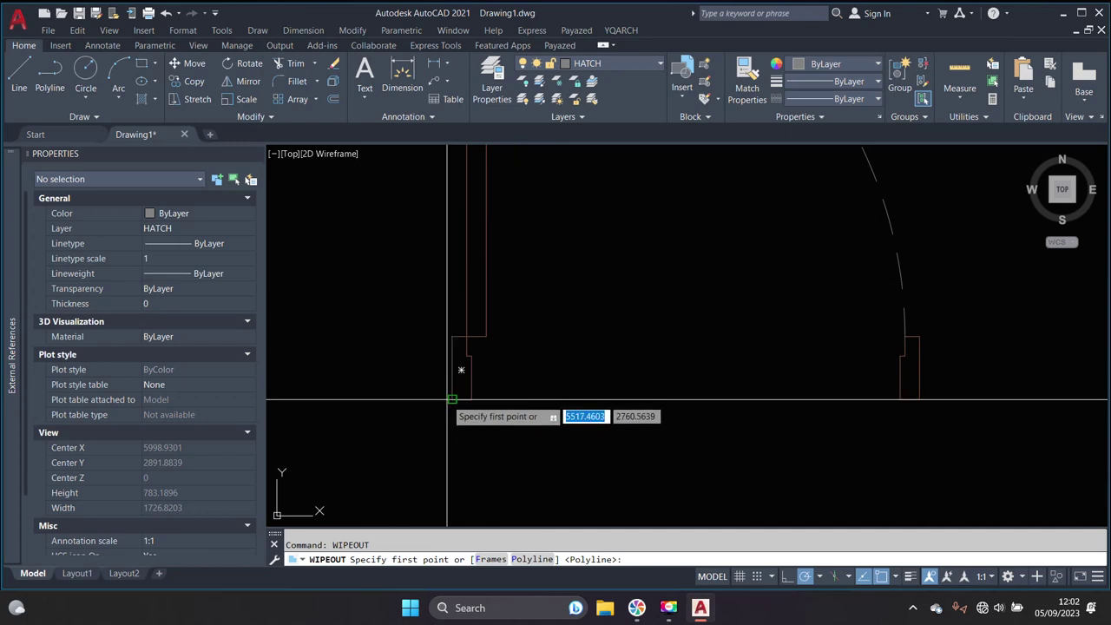
pyautogui.click(453, 399)
pyautogui.click(920, 400)
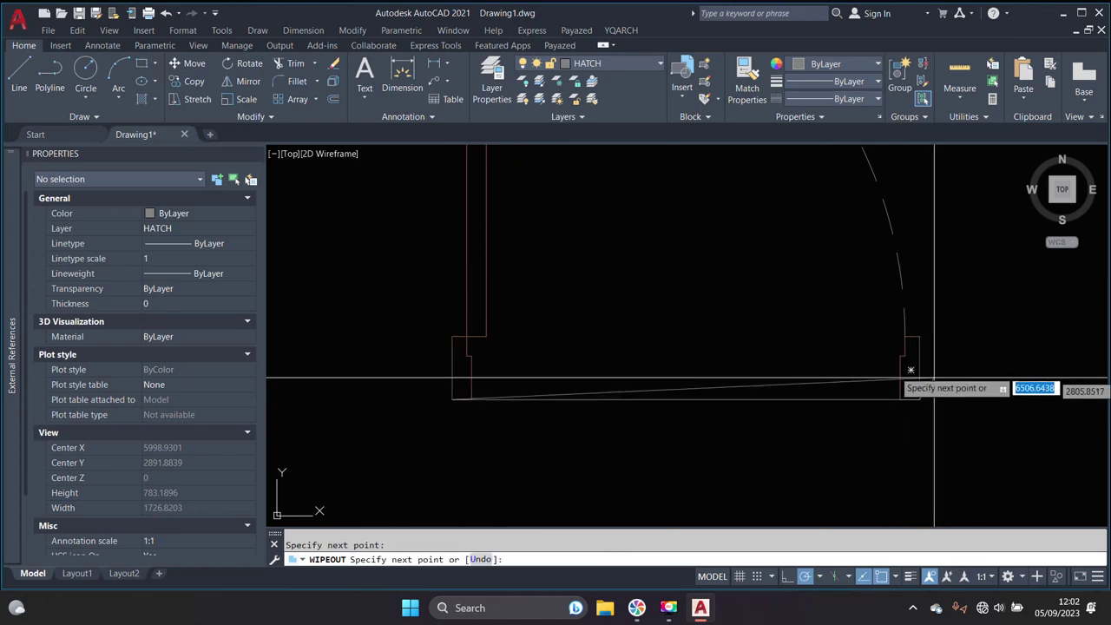
pyautogui.click(919, 337)
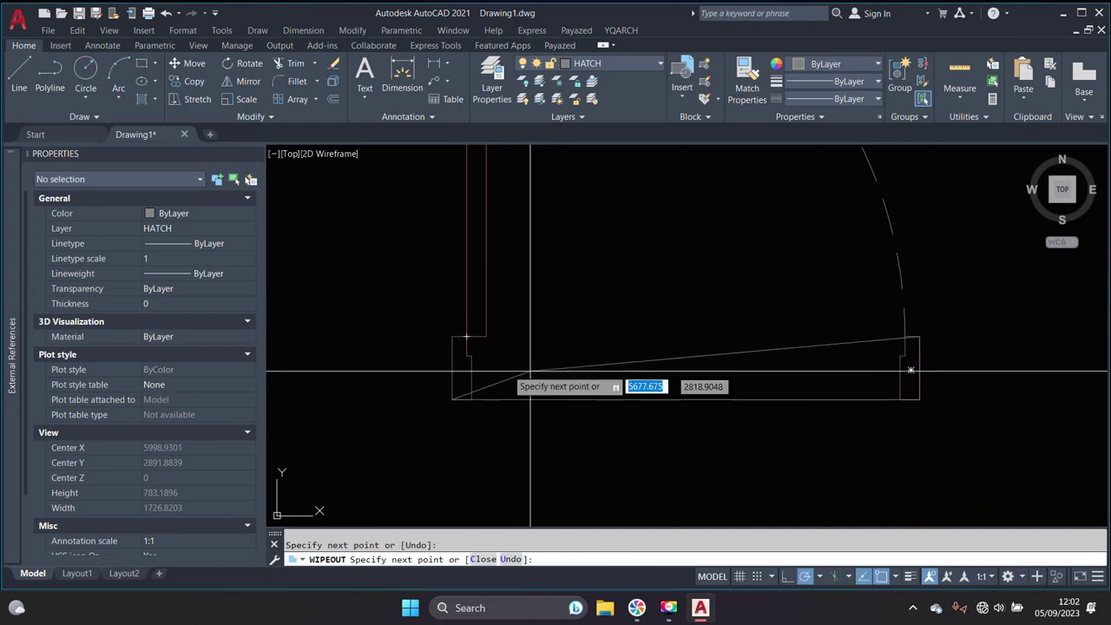
pyautogui.click(453, 337)
pyautogui.press('Return')
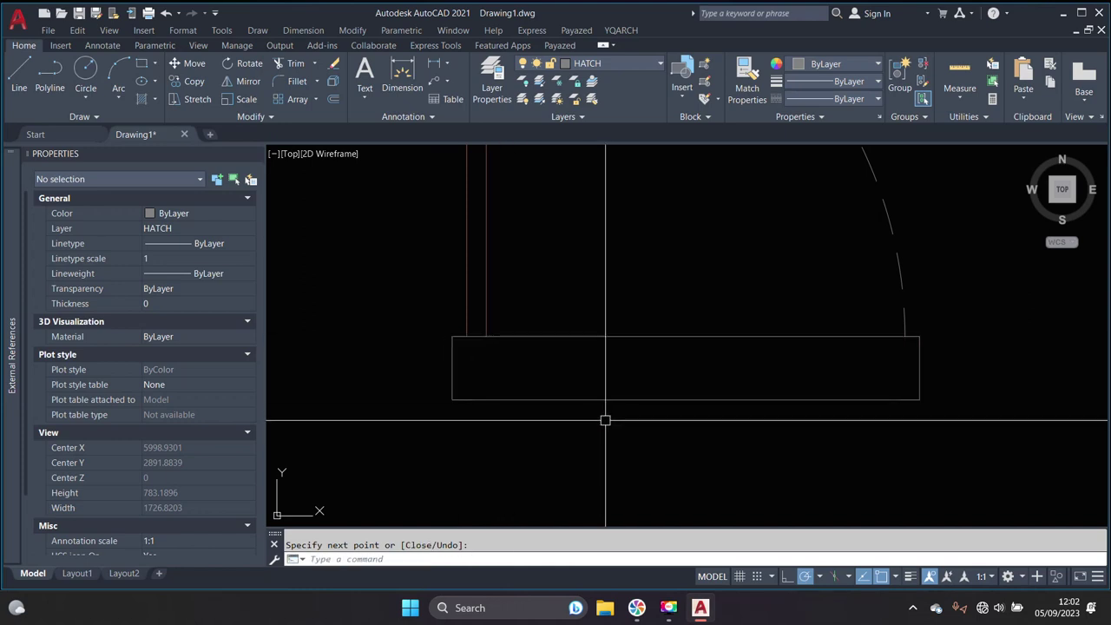
pyautogui.click(606, 400)
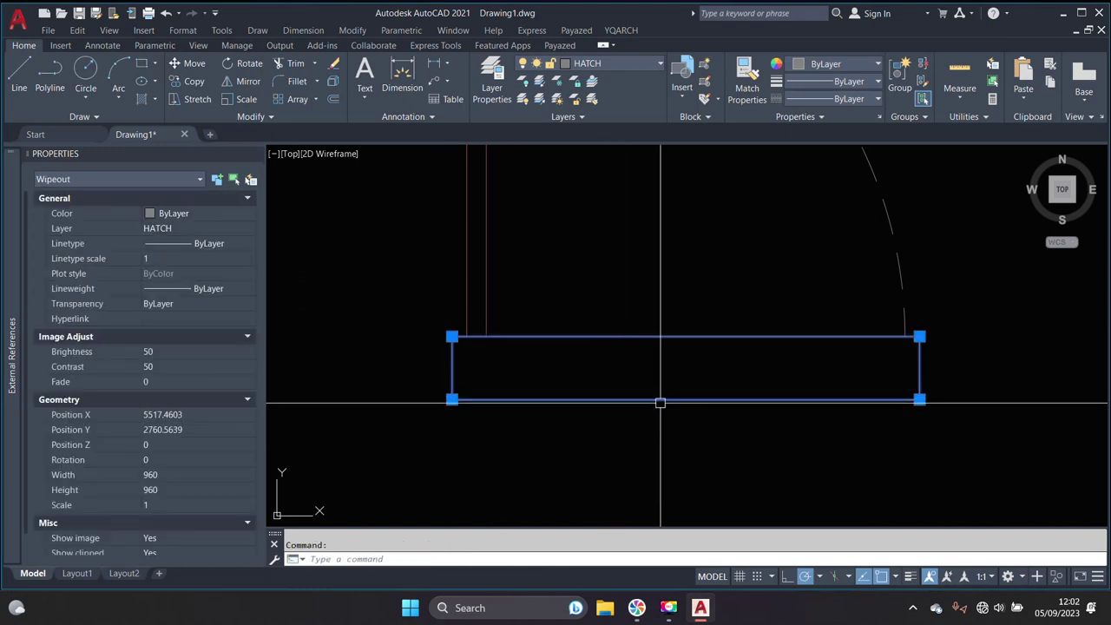
pyautogui.press('Escape')
pyautogui.write('WIP')
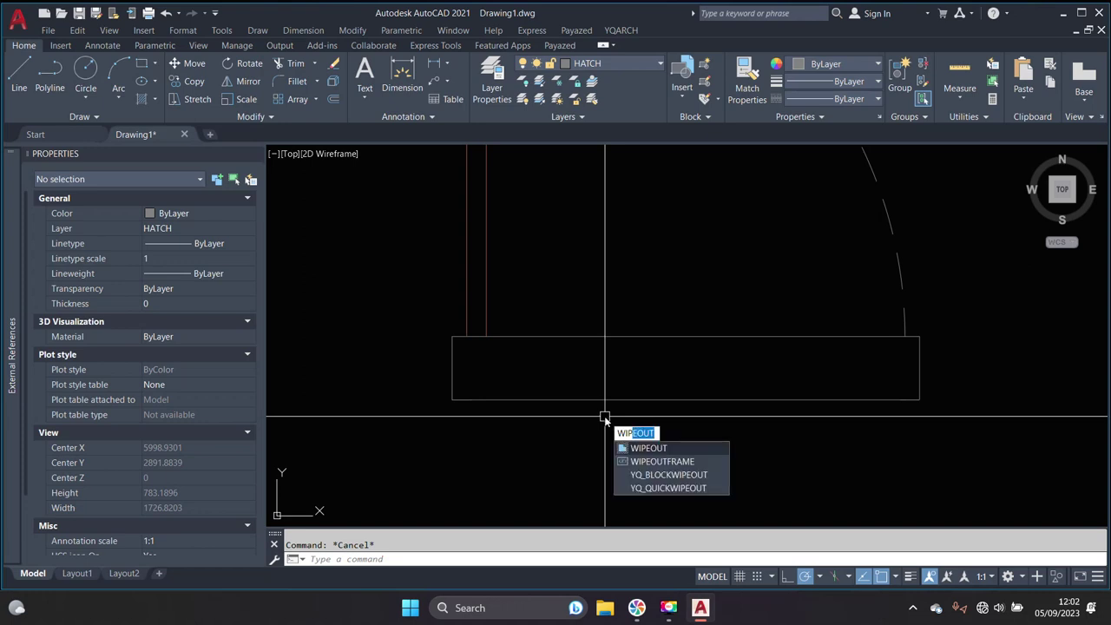
# Set WIPEOUTFRAME to 0 to turn wipeout frames off
pyautogui.click(664, 462)
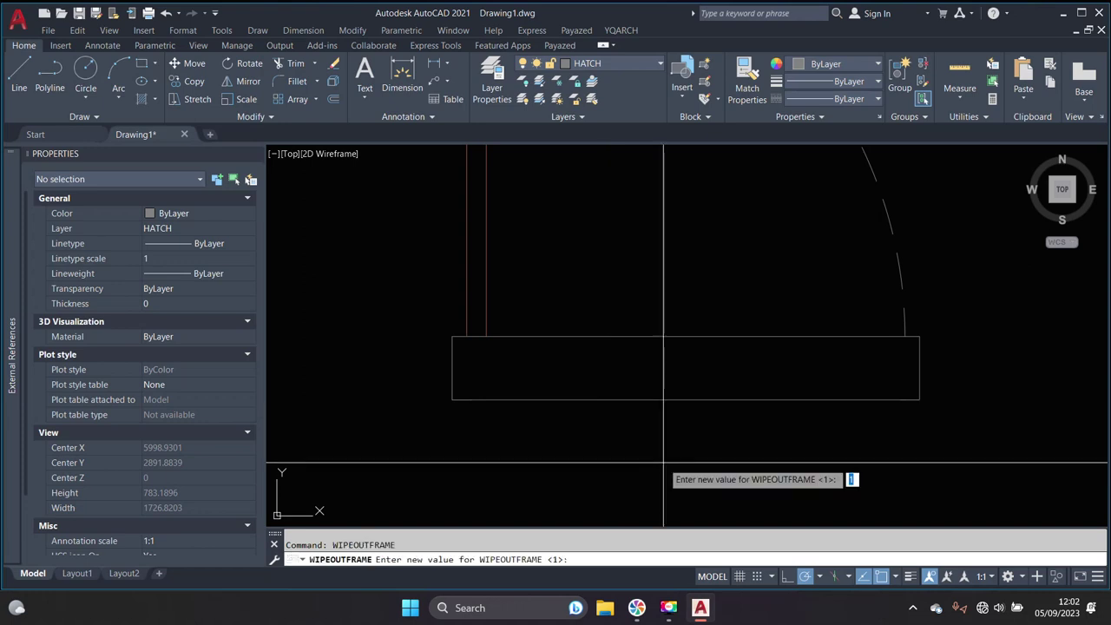
pyautogui.press('Return')
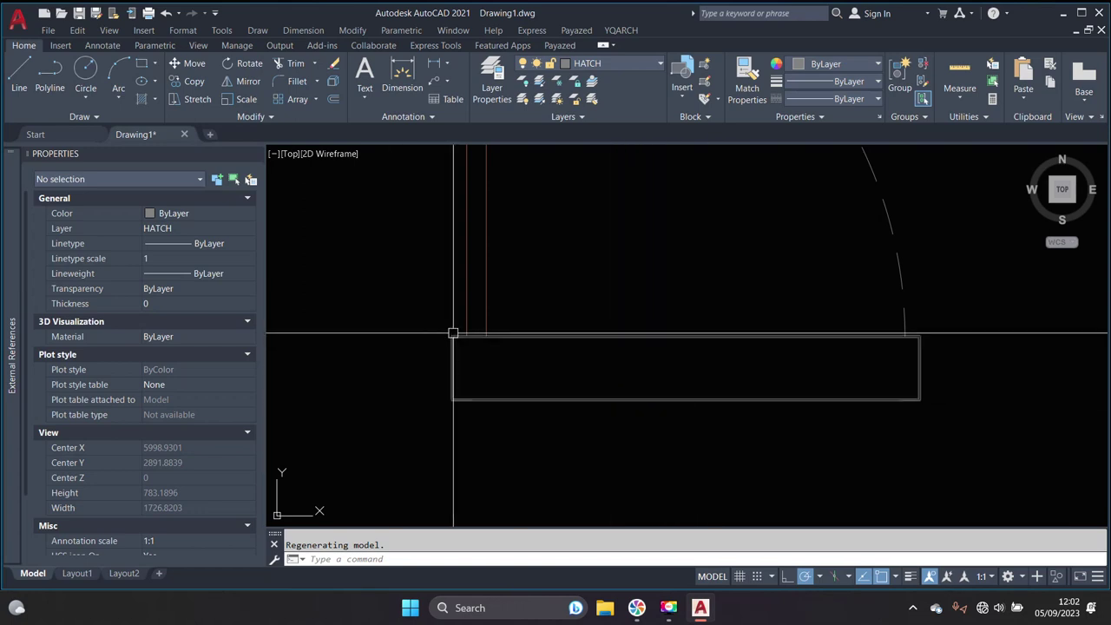
pyautogui.click(520, 338)
# Send the selected wipeout to the back of the draw order, behind the jambs
pyautogui.rightClick(520, 339)
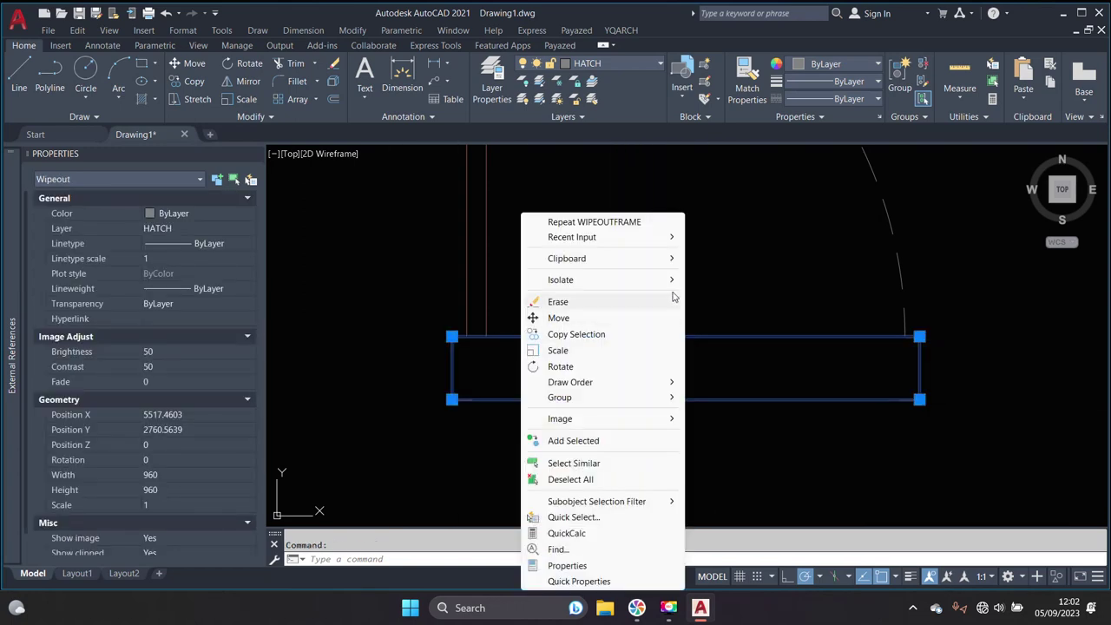
pyautogui.moveTo(571, 382)
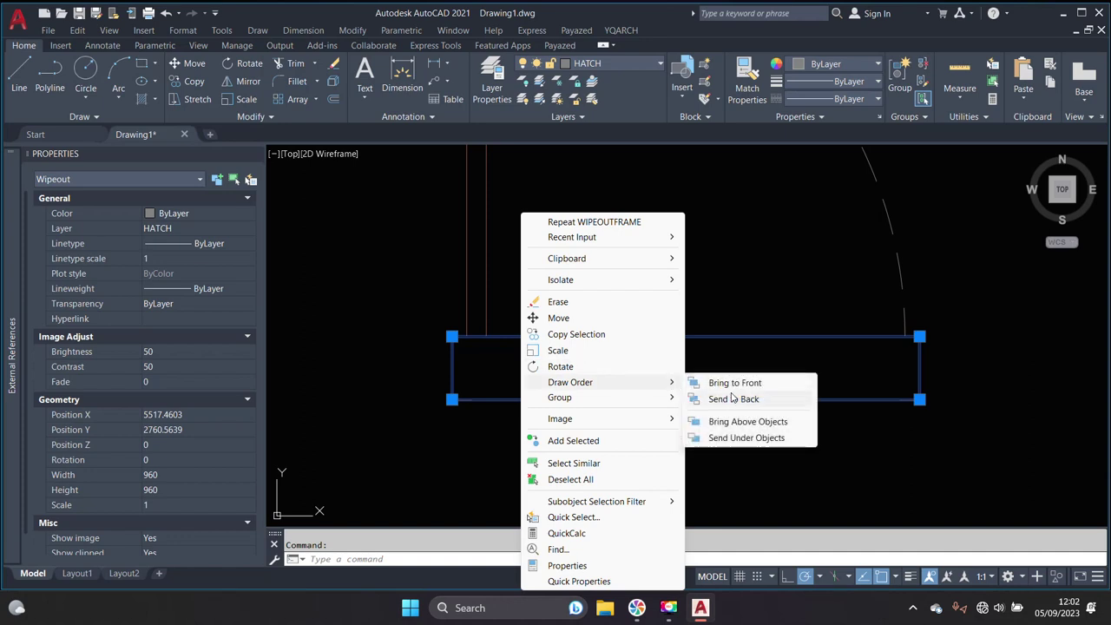
pyautogui.click(734, 399)
pyautogui.scroll(-3, 695, 401)
pyautogui.scroll(-2, 738, 399)
pyautogui.click(719, 399)
pyautogui.scroll(3, 722, 402)
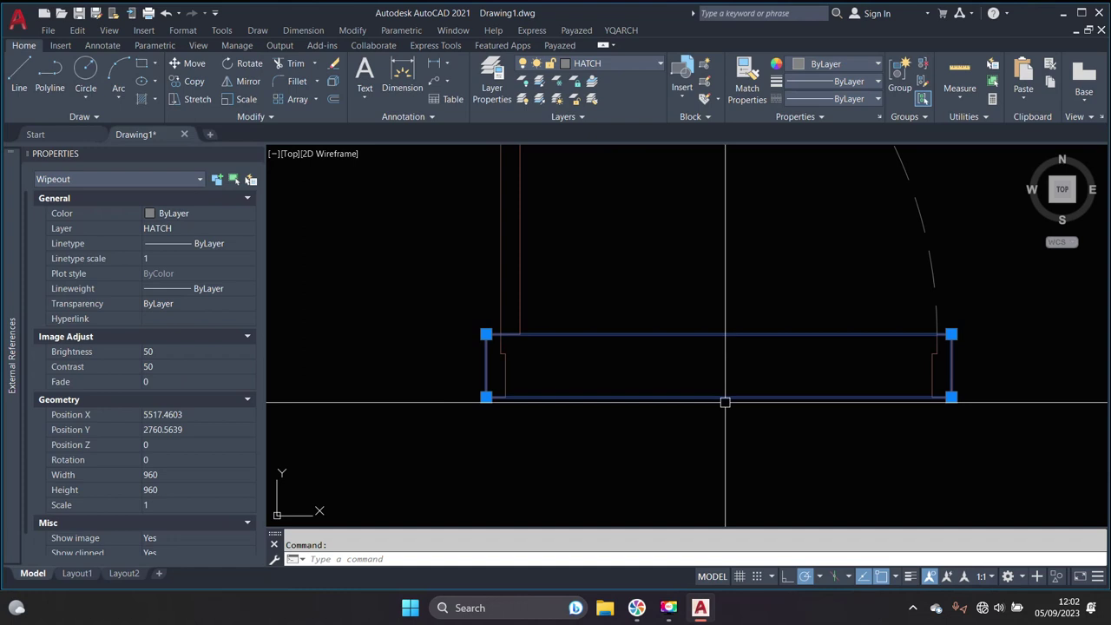
pyautogui.press('Escape')
# Stretch the wipeout's bottom edge 5 units downward, removing unwanted objects from the selection
pyautogui.write('s')
pyautogui.press('Return')
pyautogui.click(1010, 449)
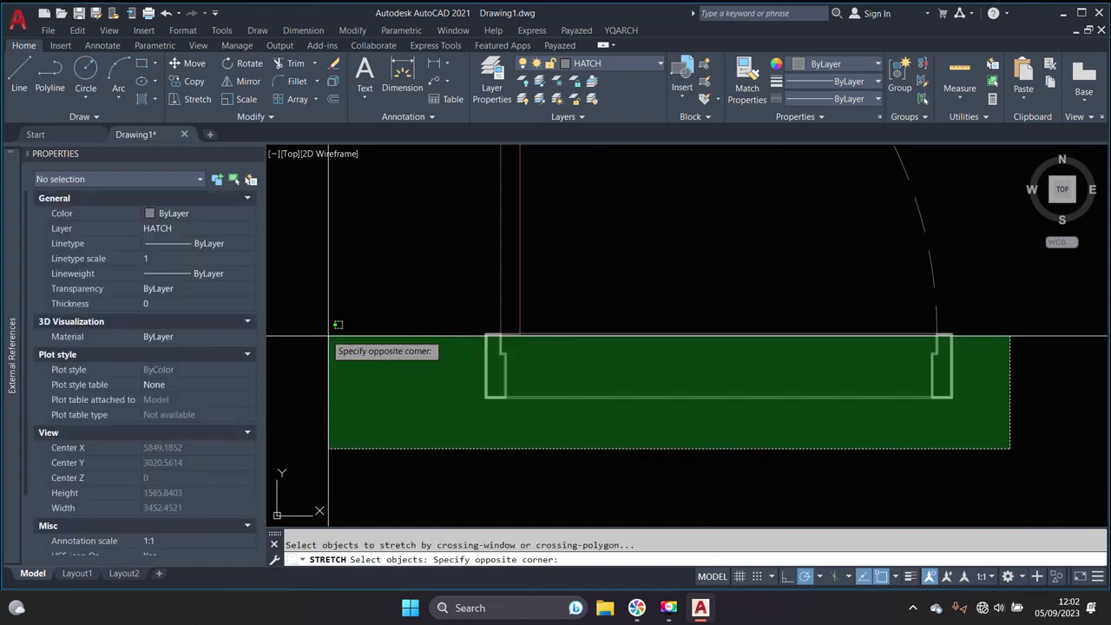
pyautogui.click(356, 365)
pyautogui.keyDown('shift'); pyautogui.click(530, 358); pyautogui.keyUp('shift')
pyautogui.keyDown('shift'); pyautogui.click(844, 388); pyautogui.keyUp('shift')
pyautogui.scroll(3, 908, 387)
pyautogui.keyDown('shift'); pyautogui.click(964, 381); pyautogui.keyUp('shift')
pyautogui.keyDown('shift'); pyautogui.click(990, 368); pyautogui.keyUp('shift')
pyautogui.scroll(-3, 816, 360)
pyautogui.press('Return')
pyautogui.click(699, 390)
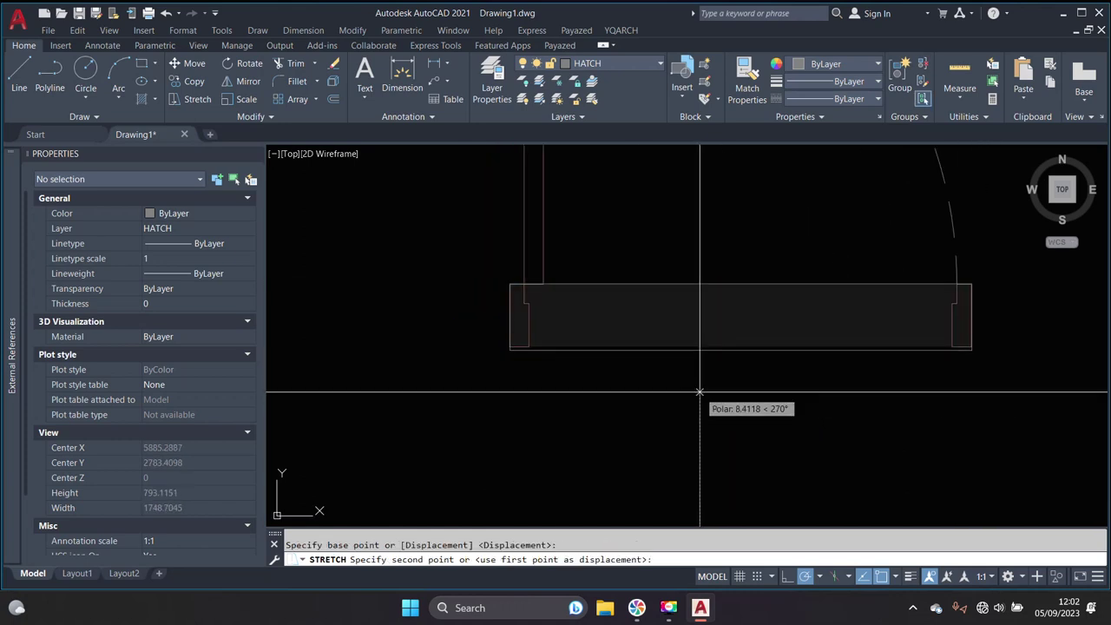
pyautogui.write('5')
pyautogui.press('Return')
# Delete the extra rectangle from the drawing
pyautogui.click(749, 378)
pyautogui.click(741, 310)
pyautogui.press('Delete')
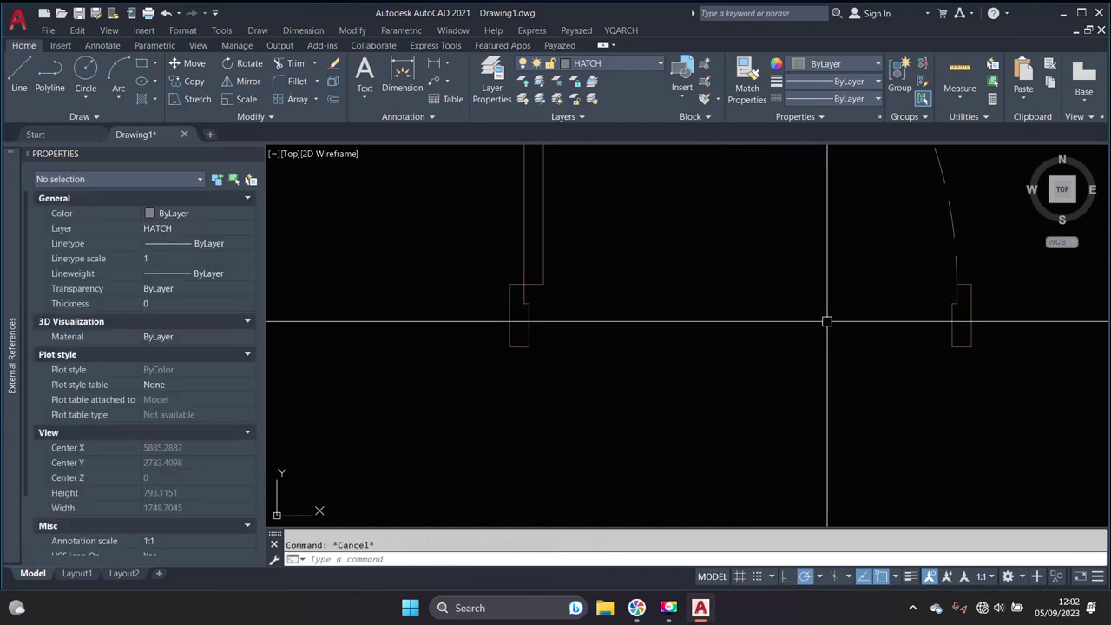
# Stretch the wipeout 5 units upward, excluding the leaf line, swing arc and end objects
pyautogui.write('s')
pyautogui.press('Return')
pyautogui.click(1002, 302)
pyautogui.click(495, 221)
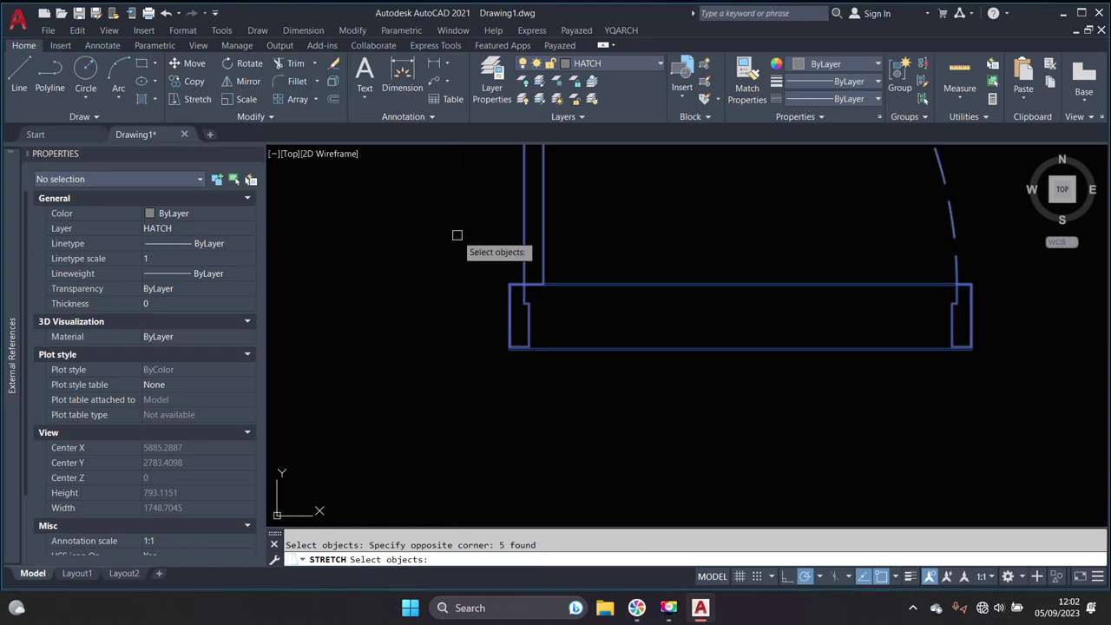
pyautogui.keyDown('shift'); pyautogui.click(596, 240); pyautogui.keyUp('shift')
pyautogui.keyDown('shift'); pyautogui.click(483, 214); pyautogui.keyUp('shift')
pyautogui.keyDown('shift'); pyautogui.click(990, 221); pyautogui.keyUp('shift')
pyautogui.keyDown('shift'); pyautogui.click(895, 210); pyautogui.keyUp('shift')
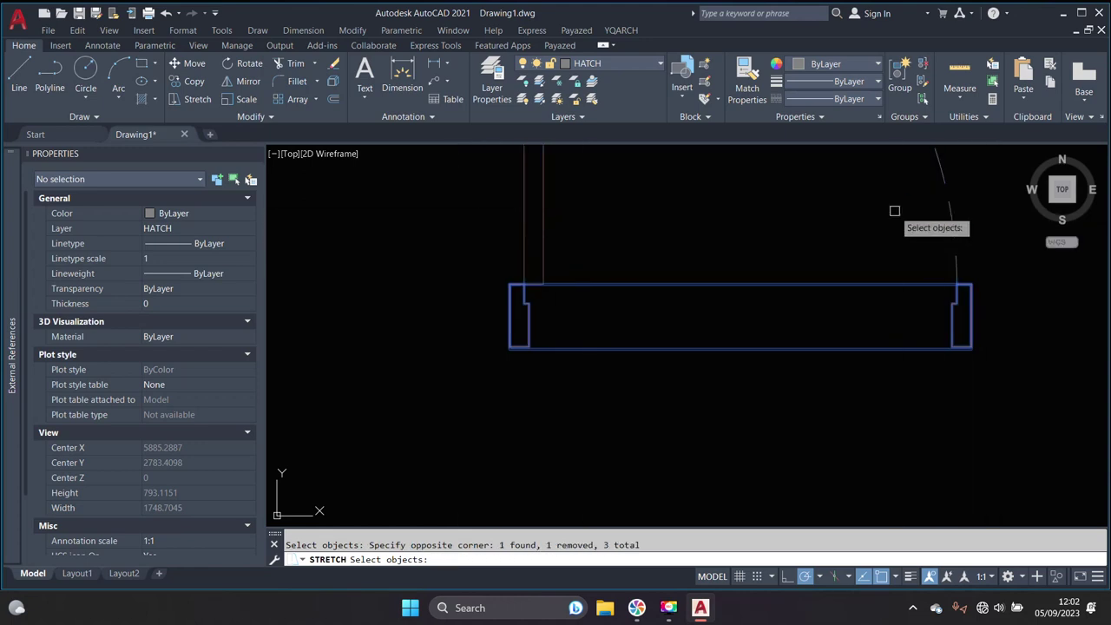
pyautogui.scroll(4, 971, 298)
pyautogui.keyDown('shift'); pyautogui.click(954, 349); pyautogui.keyUp('shift')
pyautogui.keyDown('shift'); pyautogui.click(848, 330); pyautogui.keyUp('shift')
pyautogui.scroll(-5, 638, 329)
pyautogui.scroll(-6, 556, 331)
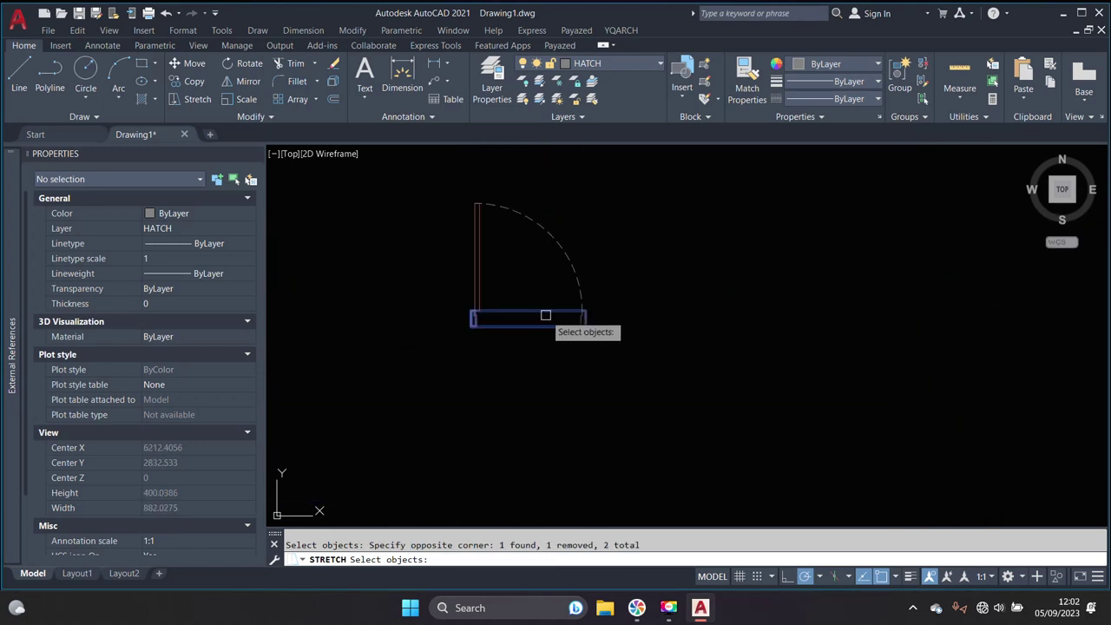
pyautogui.scroll(7, 557, 331)
pyautogui.keyDown('shift'); pyautogui.click(533, 330); pyautogui.keyUp('shift')
pyautogui.keyDown('shift'); pyautogui.click(482, 310); pyautogui.keyUp('shift')
pyautogui.scroll(-3, 570, 342)
pyautogui.press('Return')
pyautogui.click(598, 304)
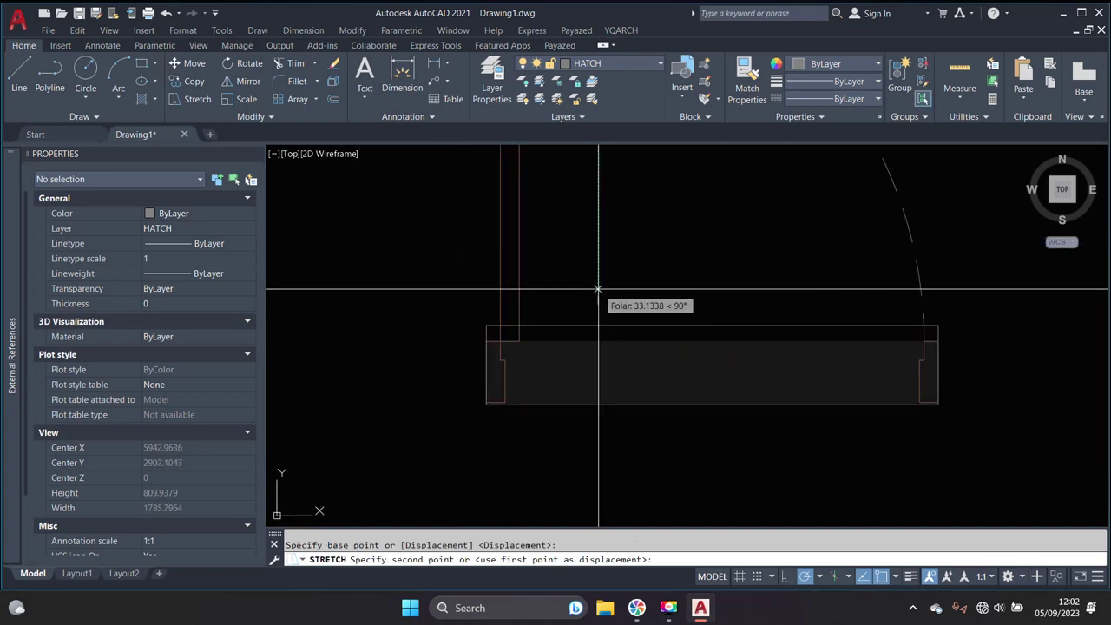
pyautogui.write('5')
pyautogui.press('Return')
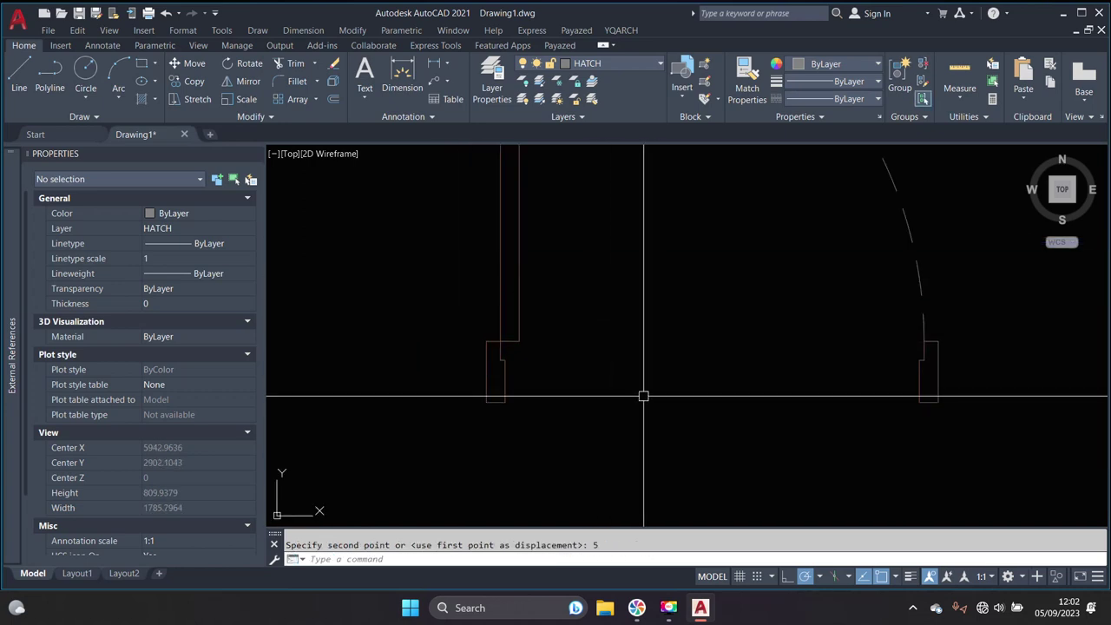
# Frame the whole door in view and open the Block Definition dialog
pyautogui.scroll(-8, 666, 367)
pyautogui.scroll(5, 722, 385)
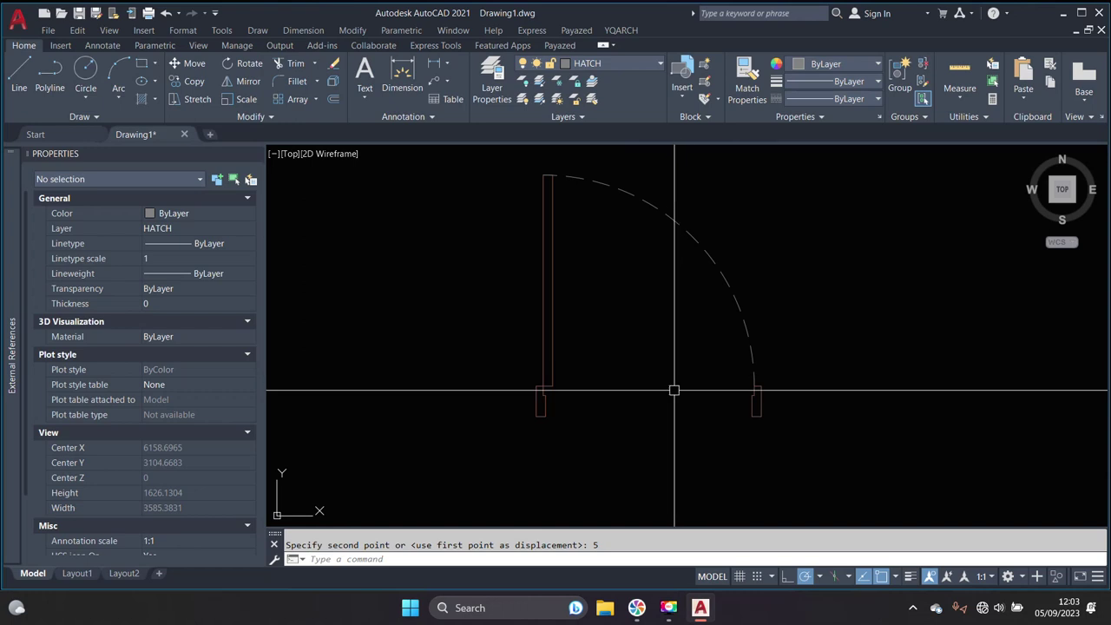
pyautogui.moveTo(687, 375); pyautogui.dragTo(704, 398, button='middle')
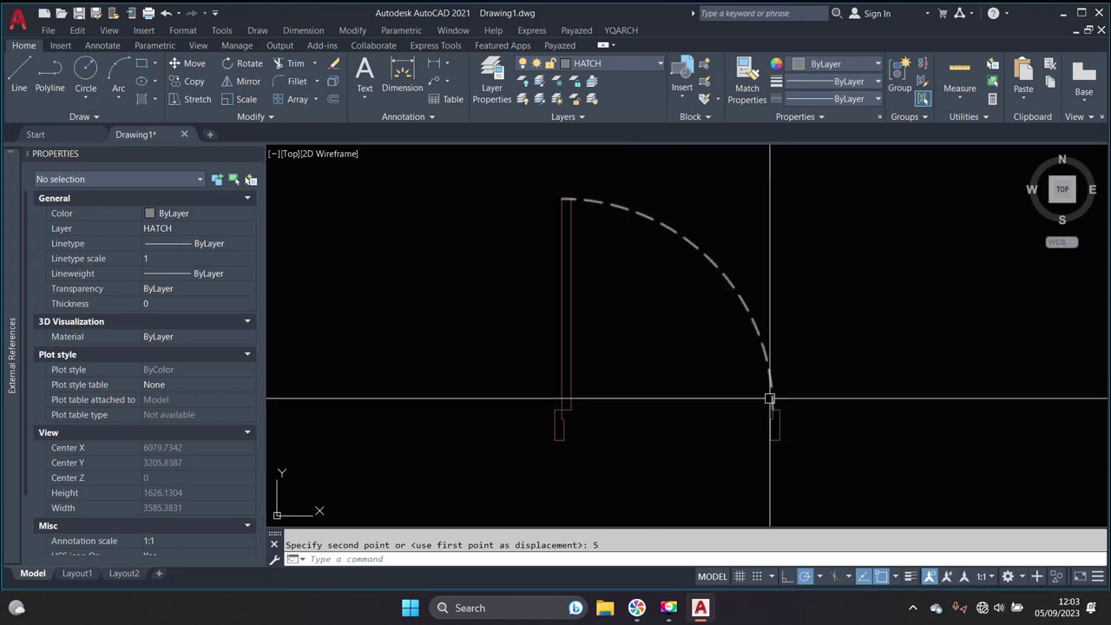
pyautogui.write('B')
pyautogui.press('Return')
pyautogui.write('B')
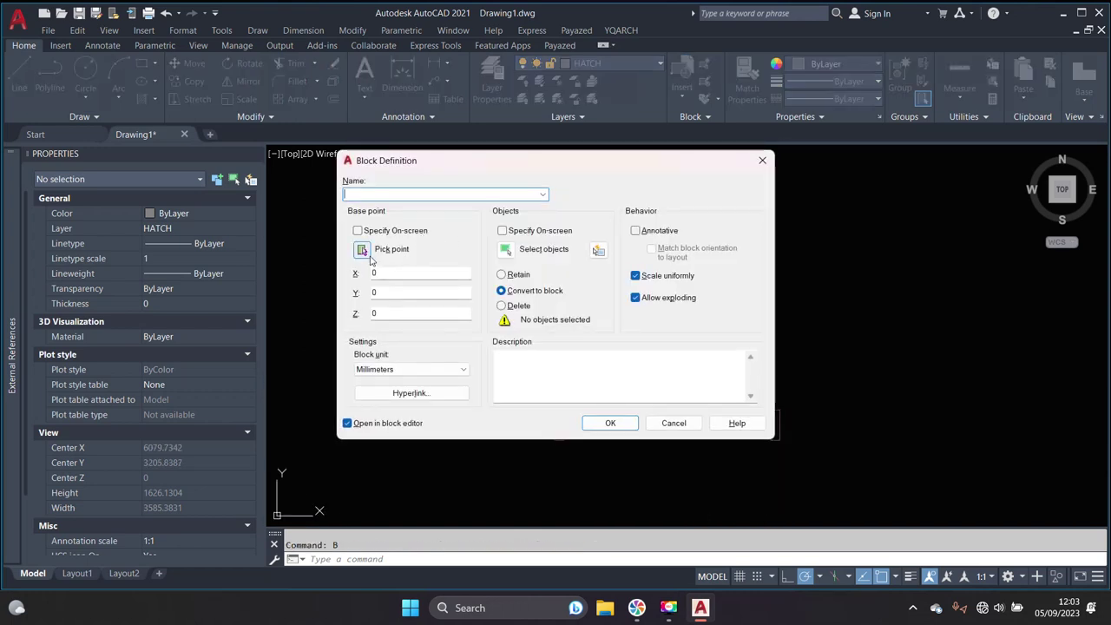
# Make the five door objects a DOOR block based at the lower-left corner and open it in the Block Editor
pyautogui.click(363, 250)
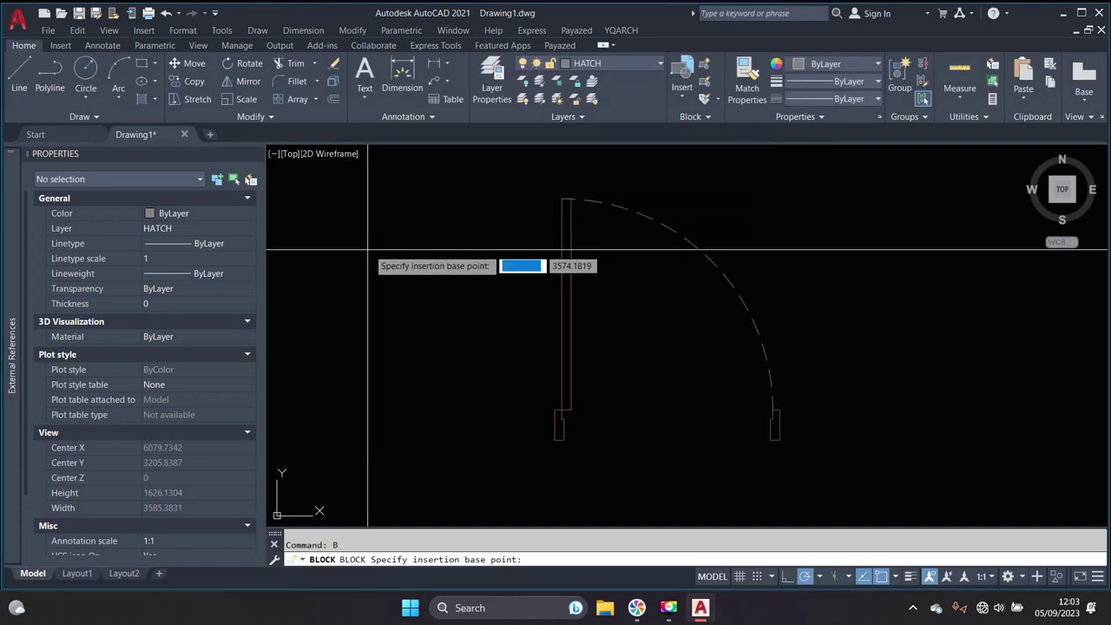
pyautogui.click(555, 442)
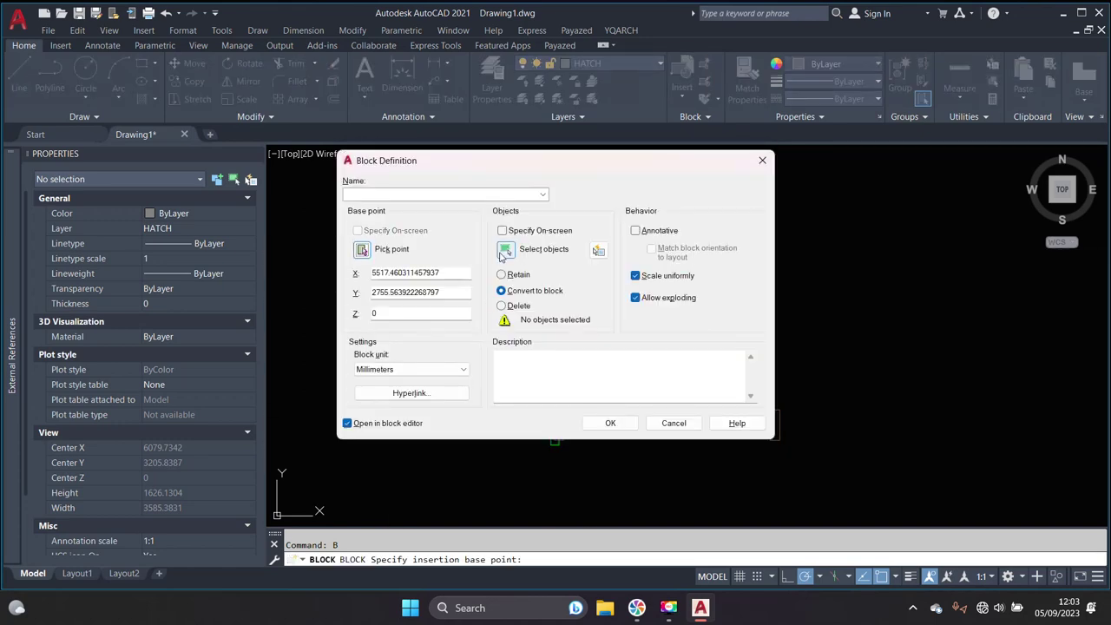
pyautogui.click(506, 250)
pyautogui.click(603, 322)
pyautogui.click(764, 434)
pyautogui.scroll(5, 677, 408)
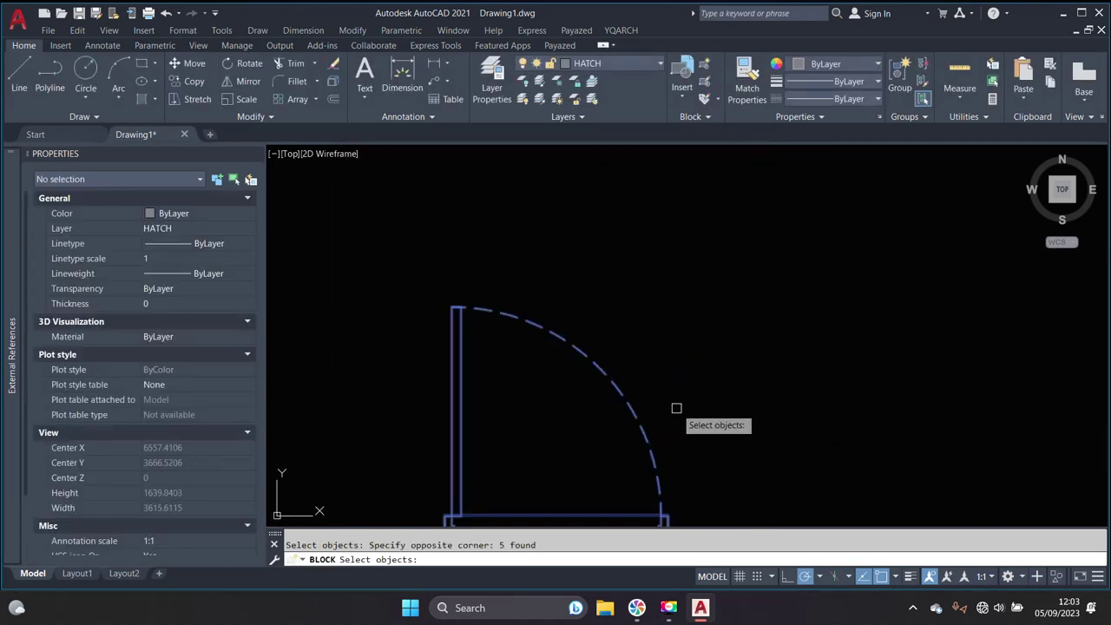
pyautogui.press('Return')
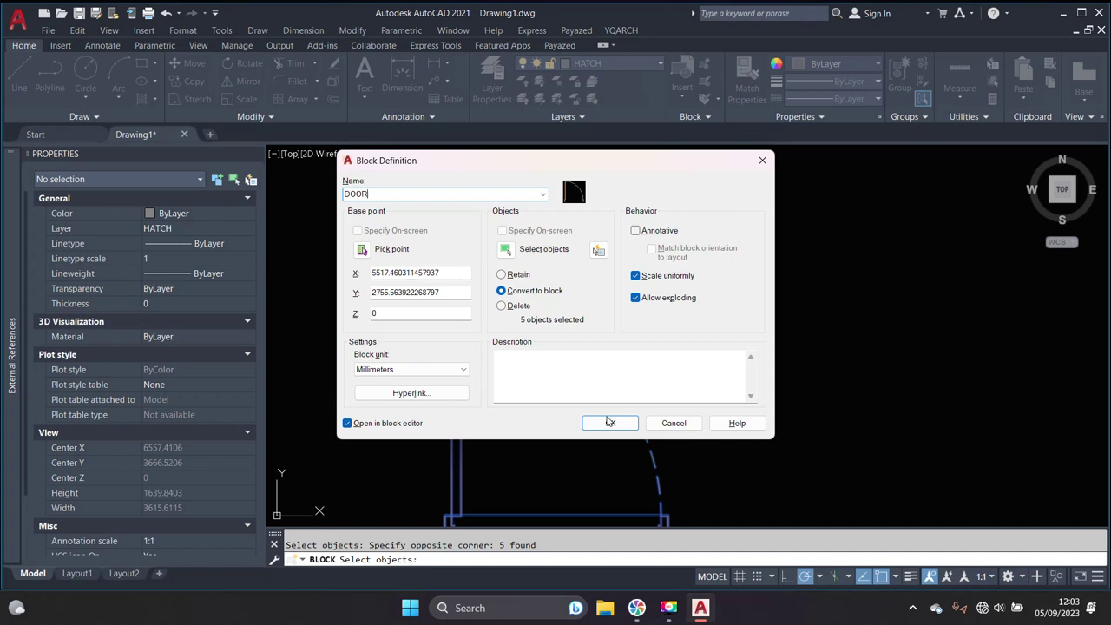
pyautogui.click(610, 424)
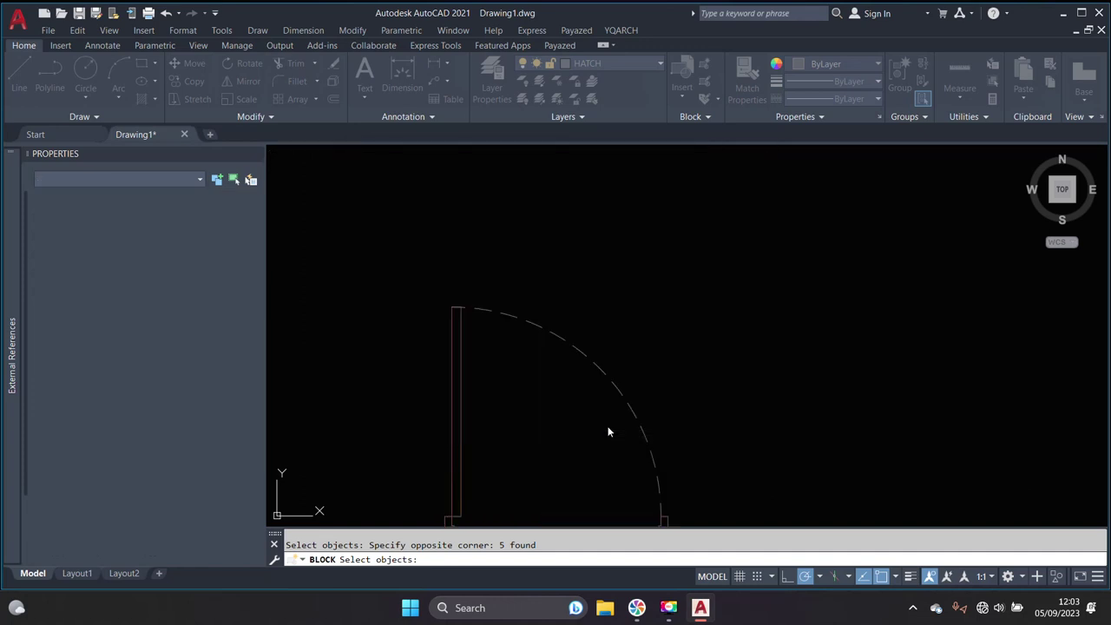
pyautogui.click(672, 388)
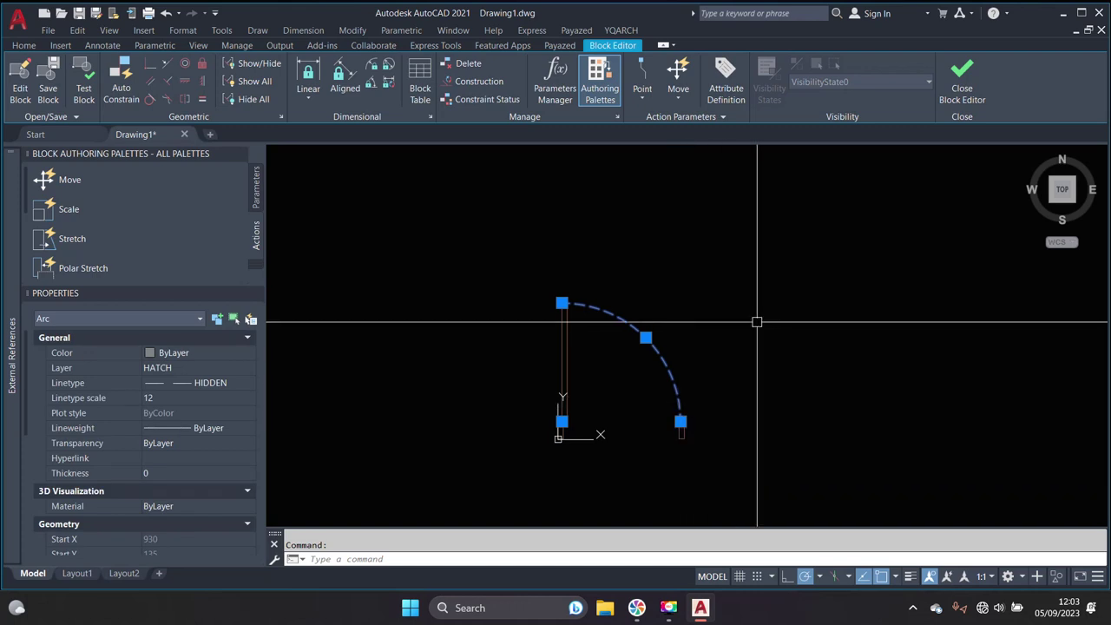
# Try a linear parameter from the door corner to the right jamb, then cancel it
pyautogui.press('Escape')
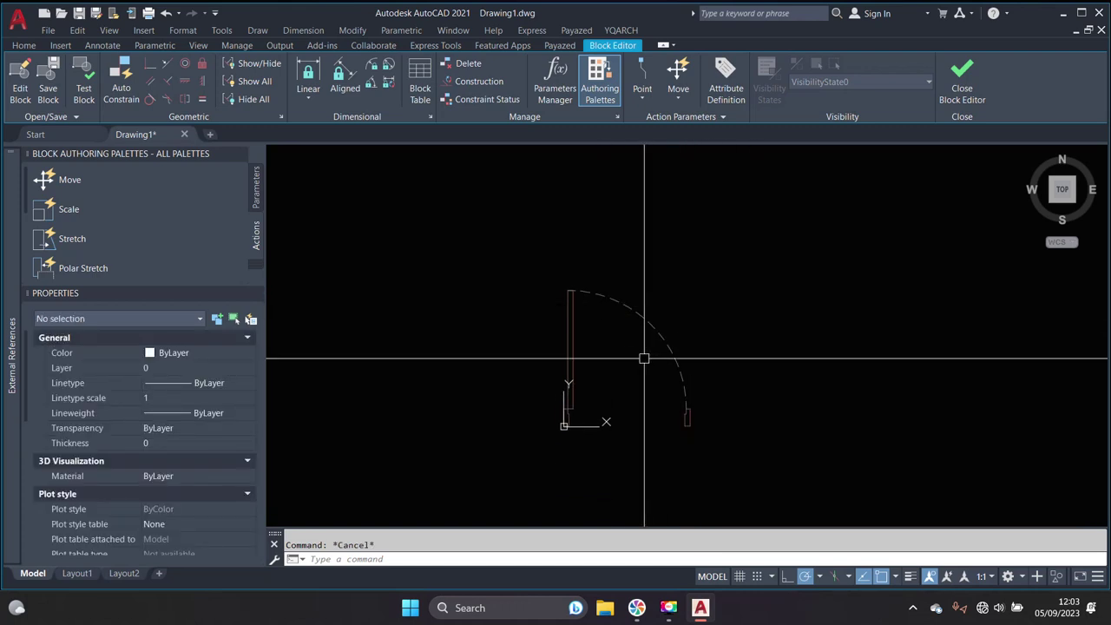
pyautogui.scroll(3, 629, 374)
pyautogui.moveTo(685, 489); pyautogui.dragTo(669, 422, button='middle')
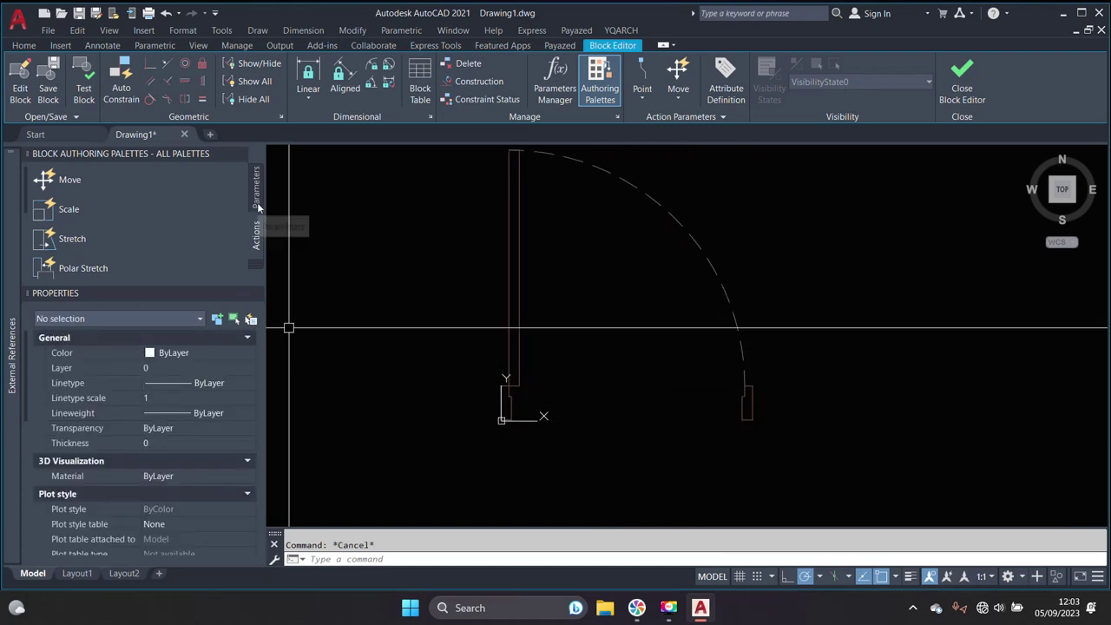
pyautogui.click(65, 209)
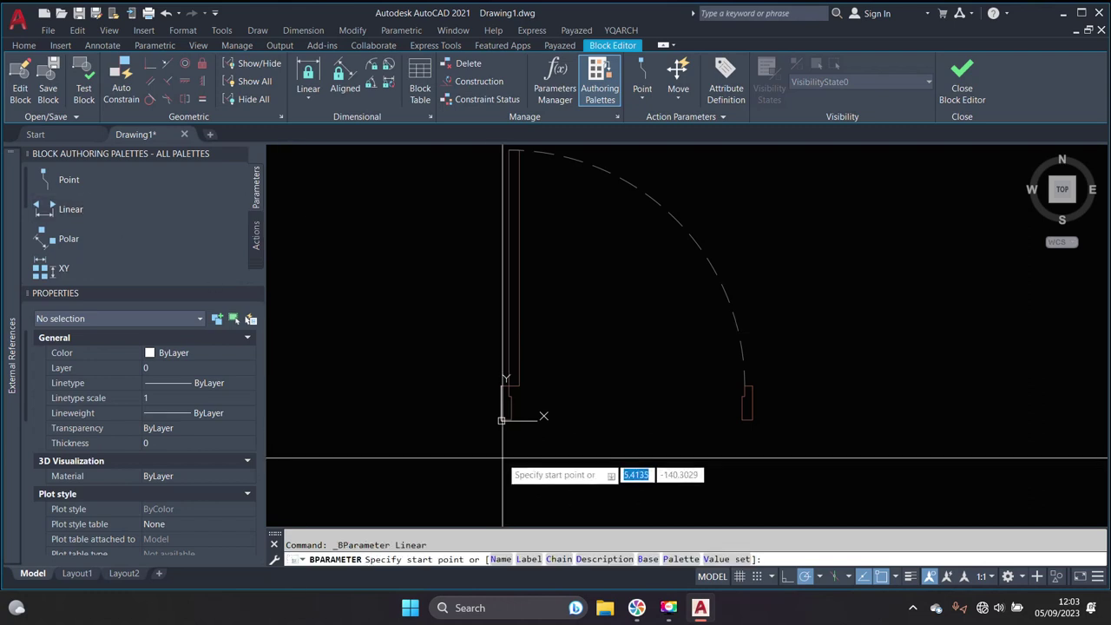
pyautogui.scroll(3, 502, 421)
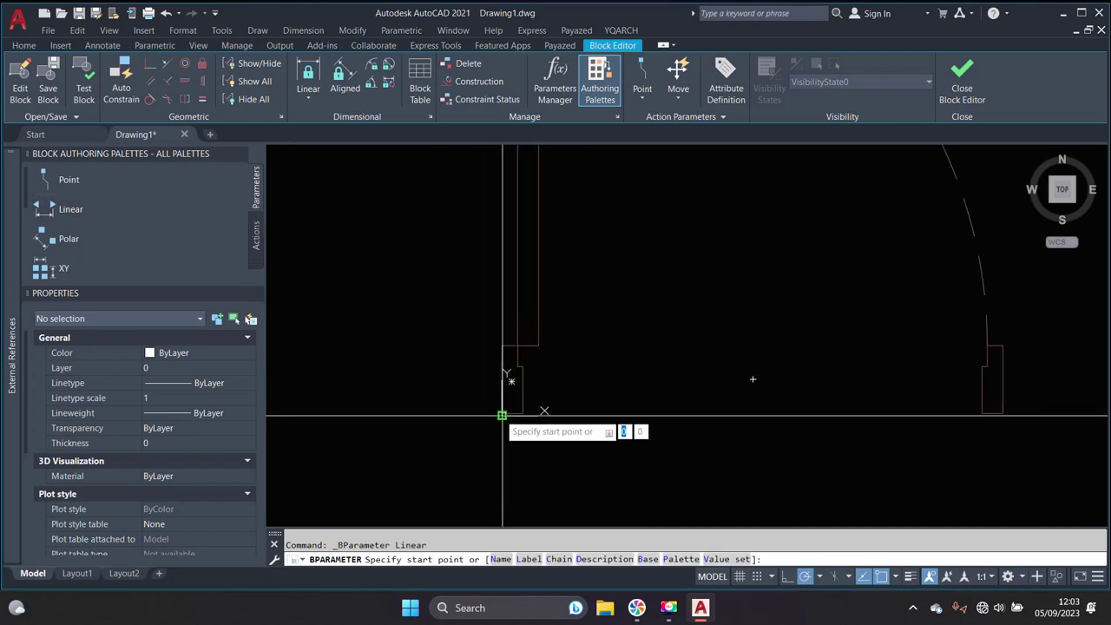
pyautogui.click(504, 412)
pyautogui.scroll(-3, 549, 469)
pyautogui.scroll(5, 686, 452)
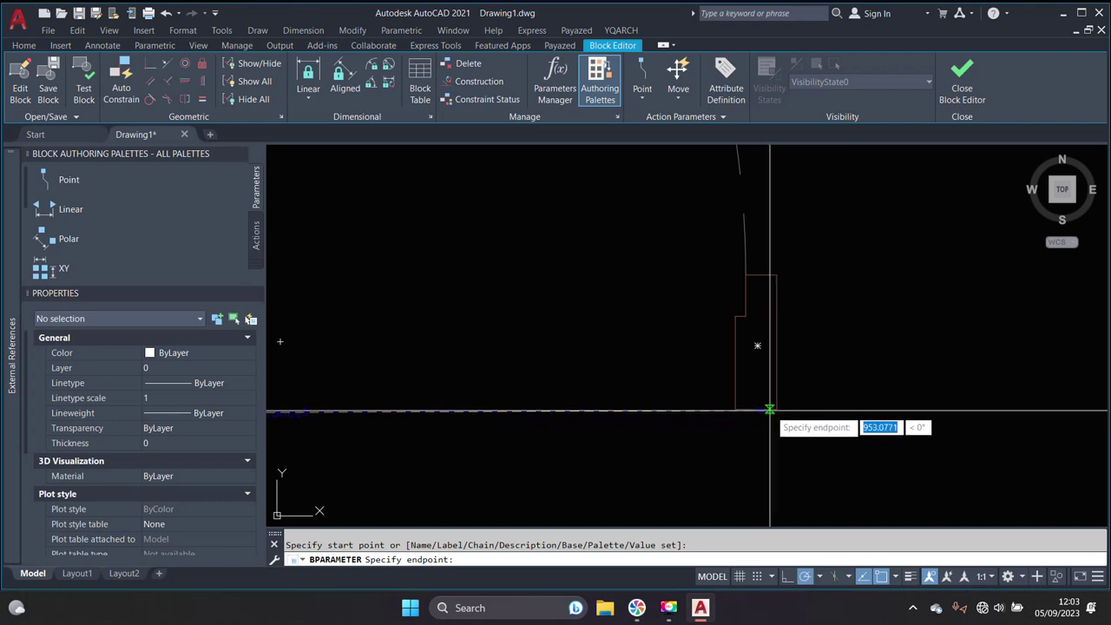
pyautogui.click(776, 409)
pyautogui.scroll(-3, 686, 455)
pyautogui.scroll(-2, 686, 454)
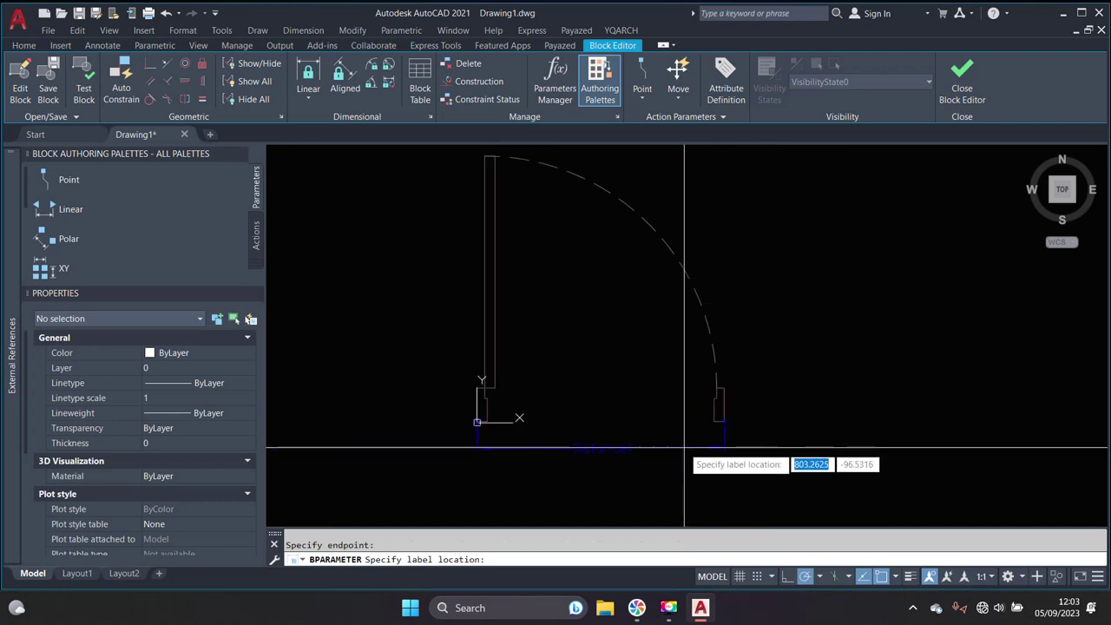
pyautogui.press('Escape')
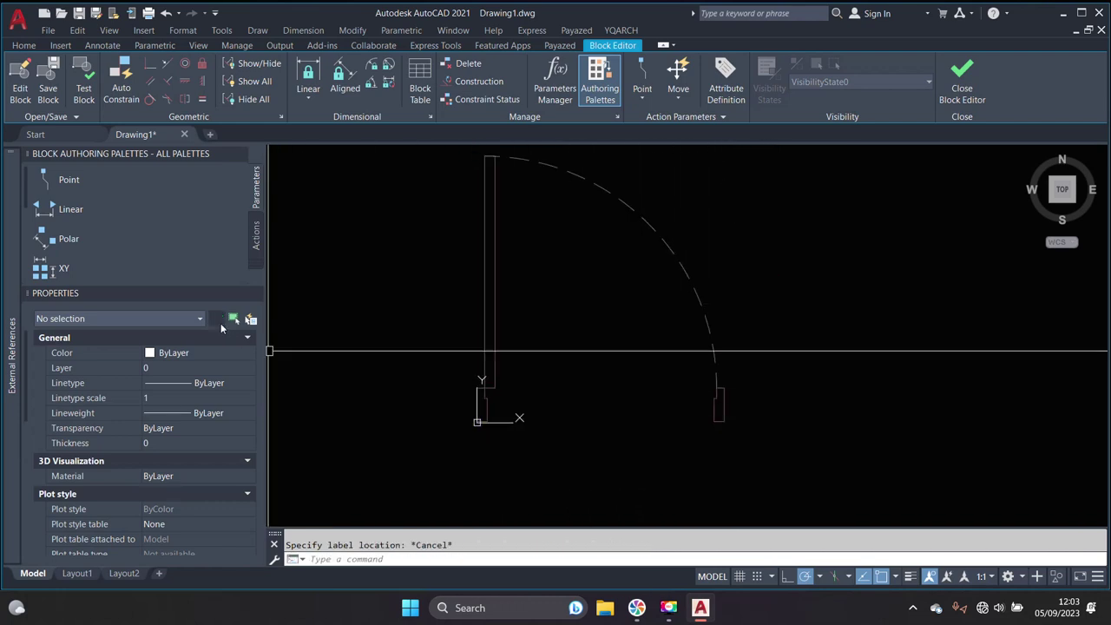
# Place a linear parameter from the bottom-left corner to the right jamb, labelled below the opening
pyautogui.click(70, 210)
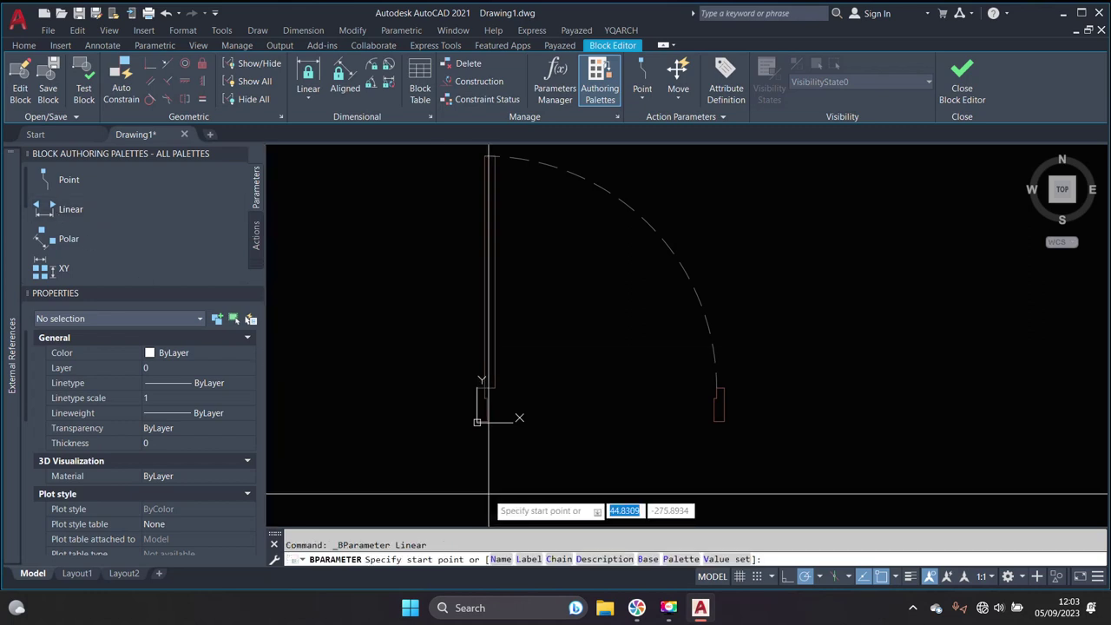
pyautogui.scroll(3, 473, 451)
pyautogui.scroll(2, 441, 405)
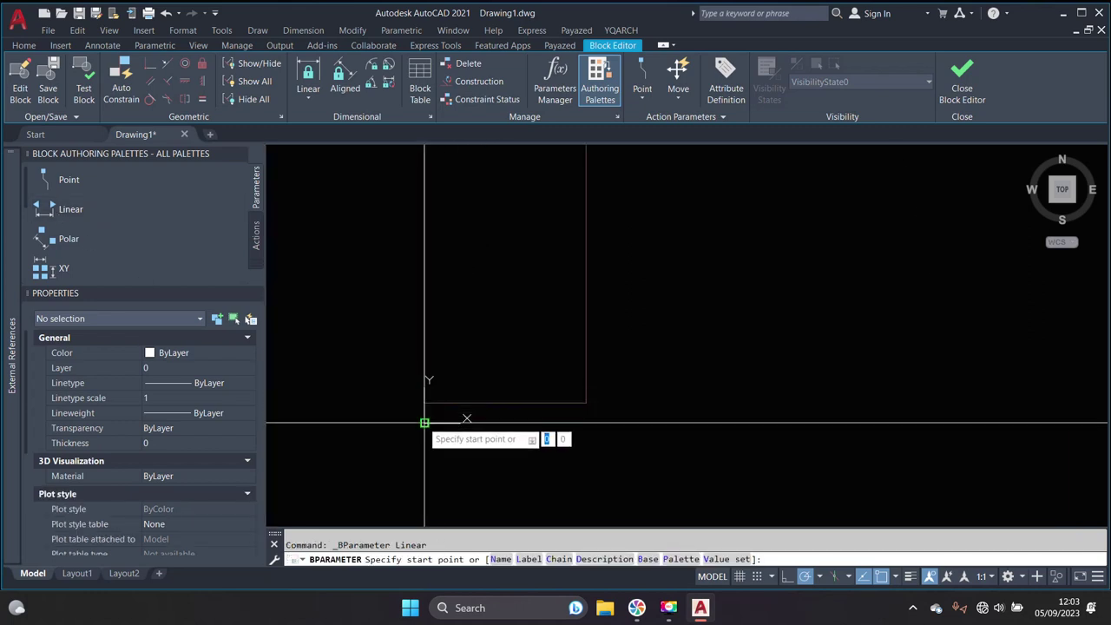
pyautogui.click(425, 423)
pyautogui.scroll(-2, 396, 423)
pyautogui.scroll(-1, 694, 427)
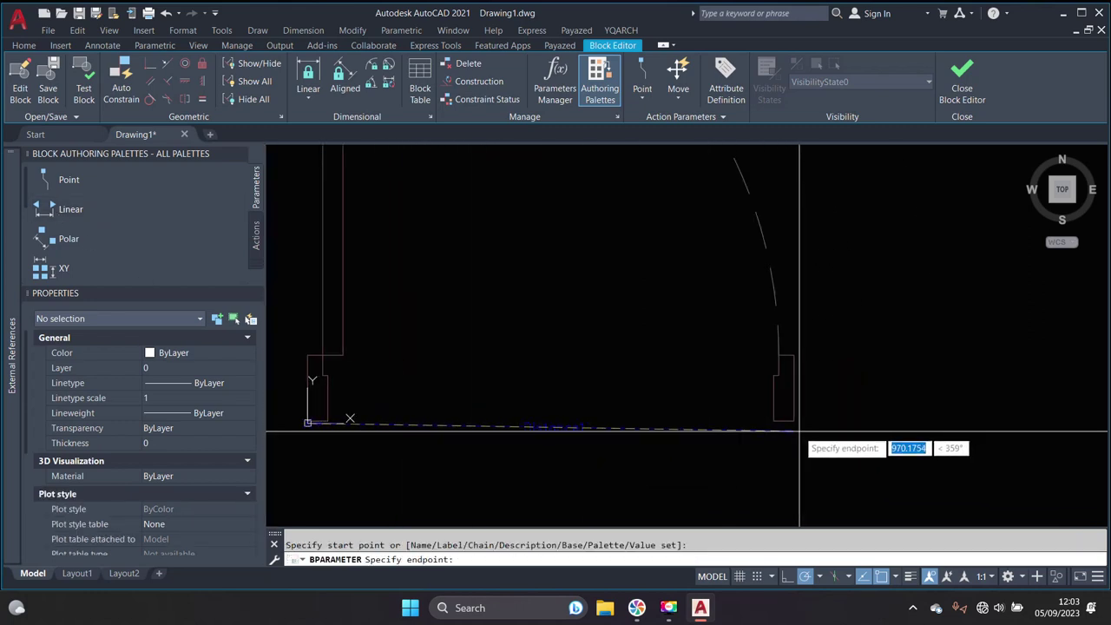
pyautogui.scroll(2, 793, 424)
pyautogui.scroll(2, 793, 423)
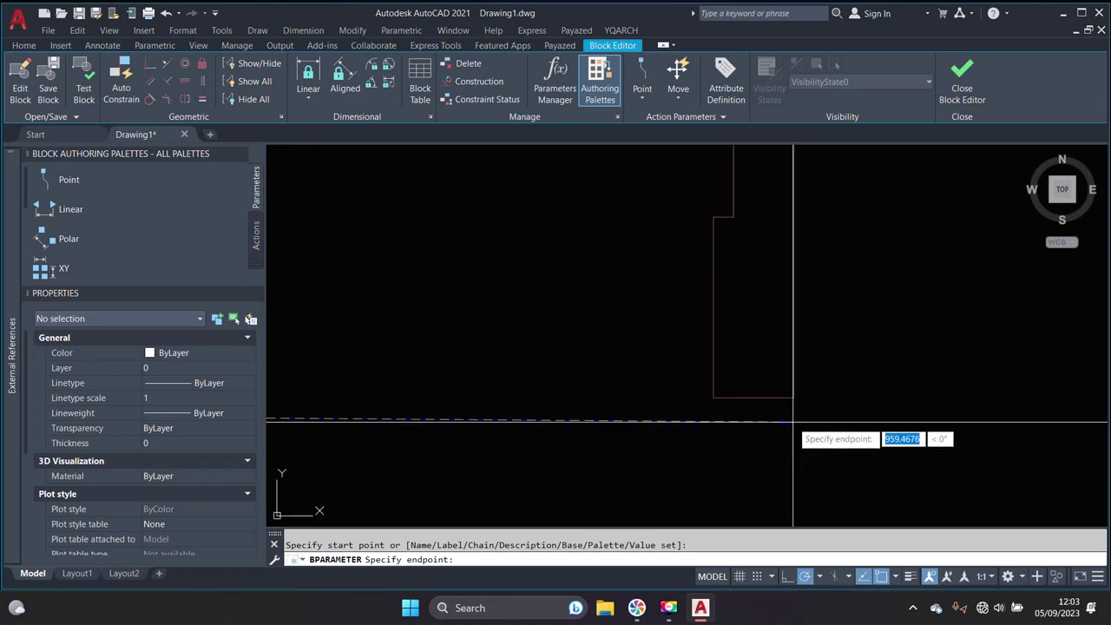
pyautogui.click(793, 414)
pyautogui.scroll(-4, 764, 409)
pyautogui.scroll(2, 706, 428)
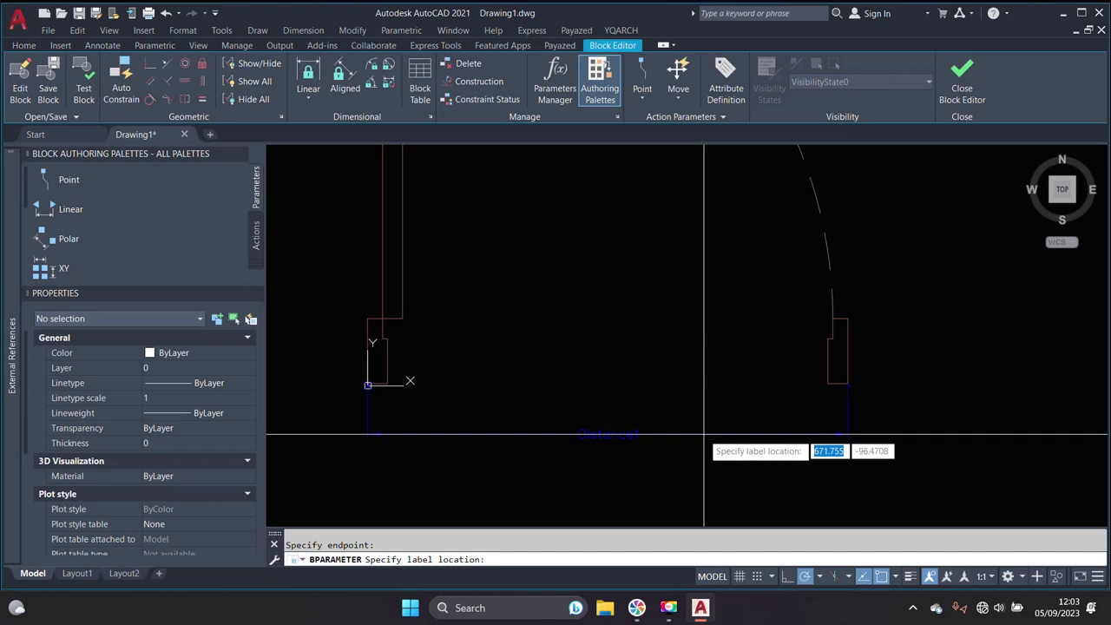
pyautogui.click(255, 243)
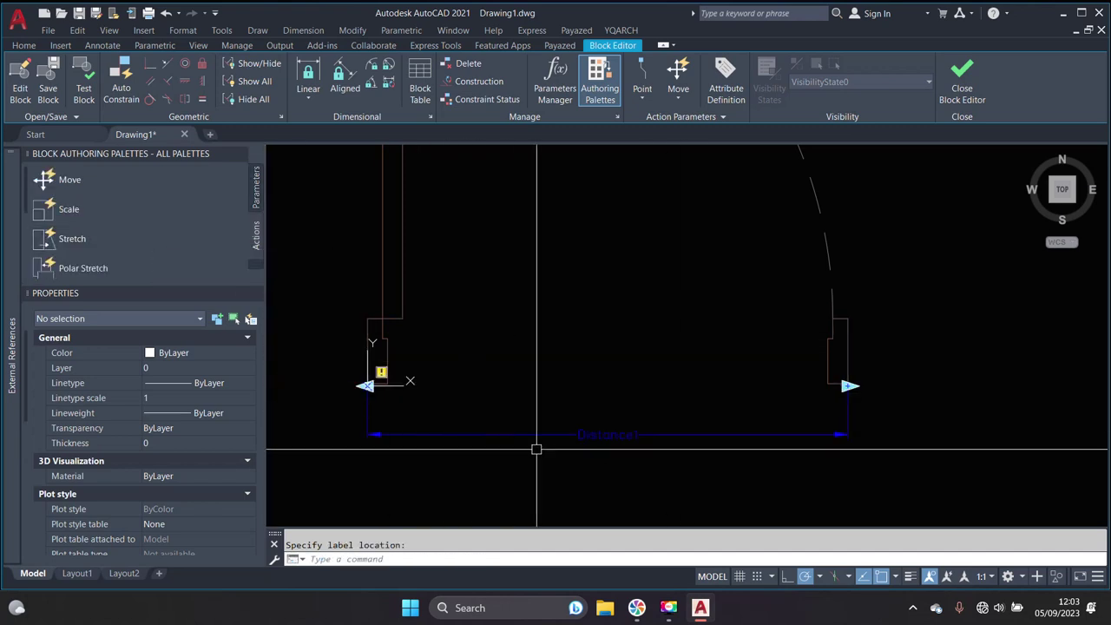
pyautogui.click(558, 478)
pyautogui.click(476, 429)
# Select Distance1 and set its Number of Grips to 1 in the Properties palette
pyautogui.press('Escape')
pyautogui.click(506, 449)
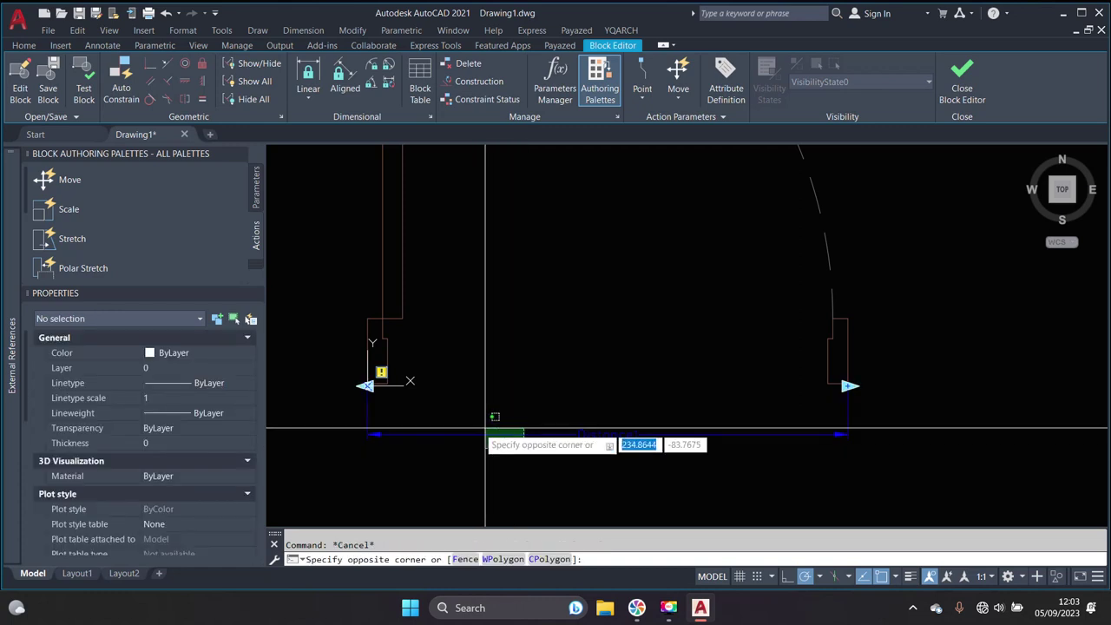
pyautogui.click(544, 439)
pyautogui.scroll(-2, 543, 439)
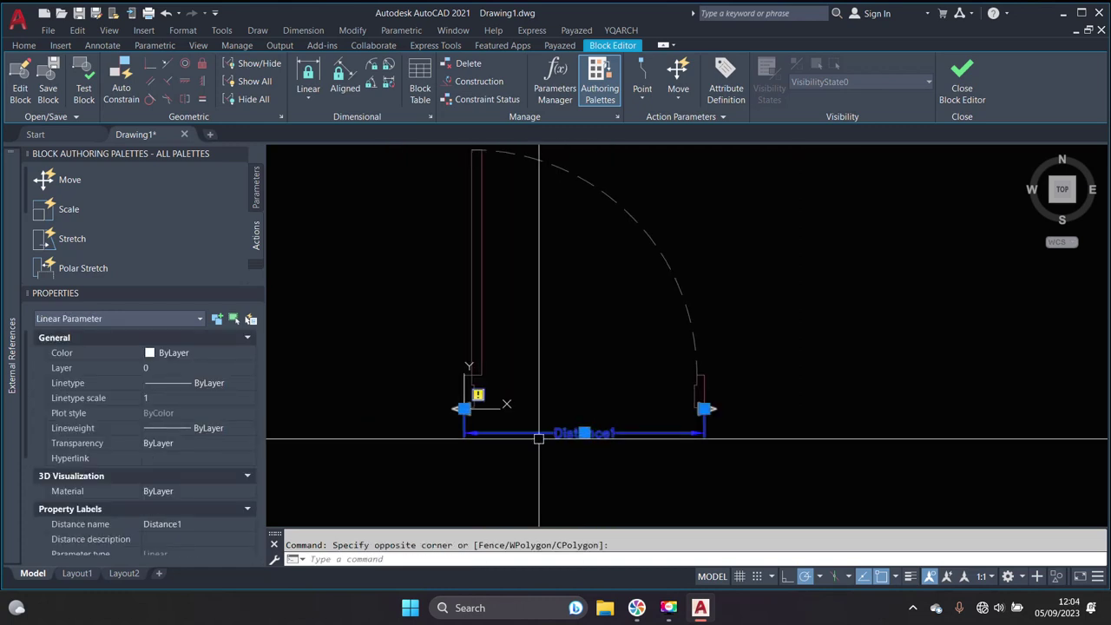
pyautogui.scroll(2, 539, 438)
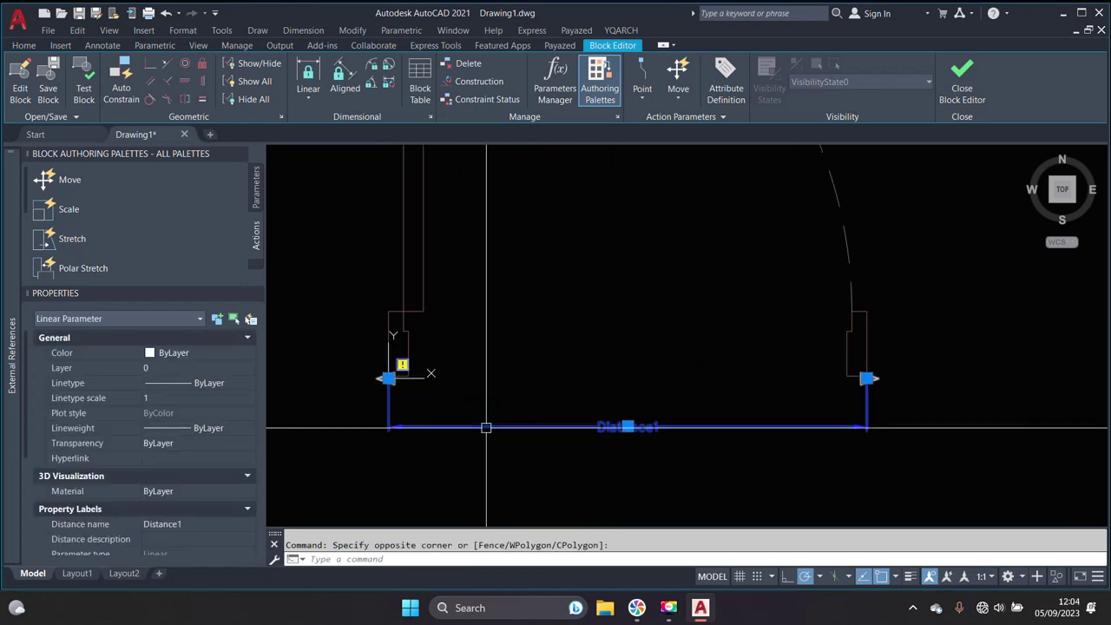
pyautogui.click(257, 196)
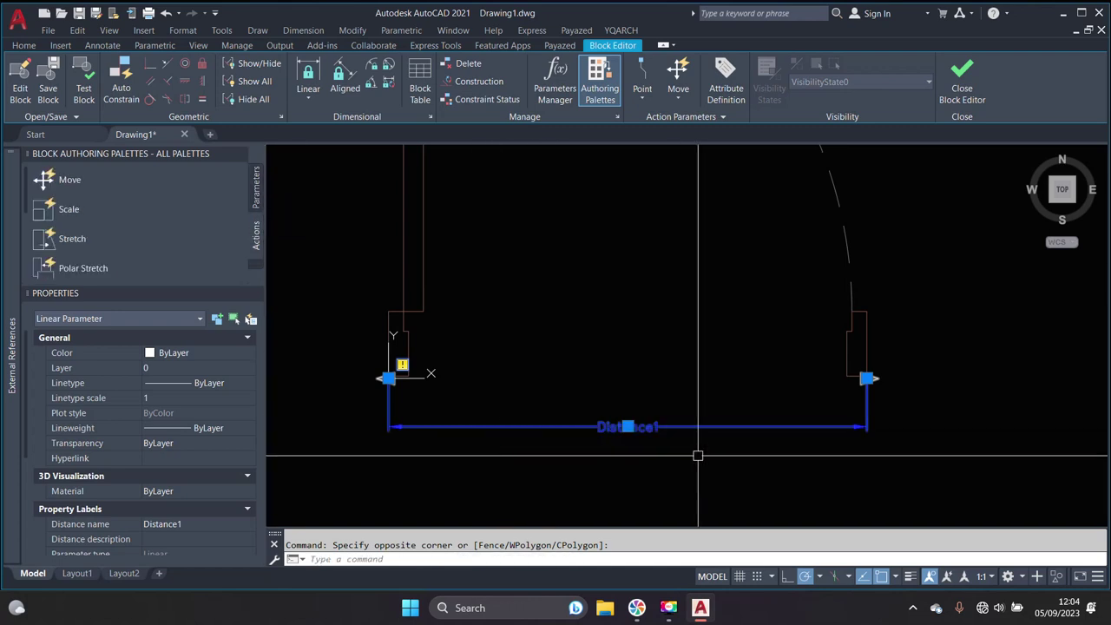
pyautogui.scroll(-1, 203, 444)
pyautogui.scroll(-2, 205, 440)
pyautogui.scroll(2, 205, 441)
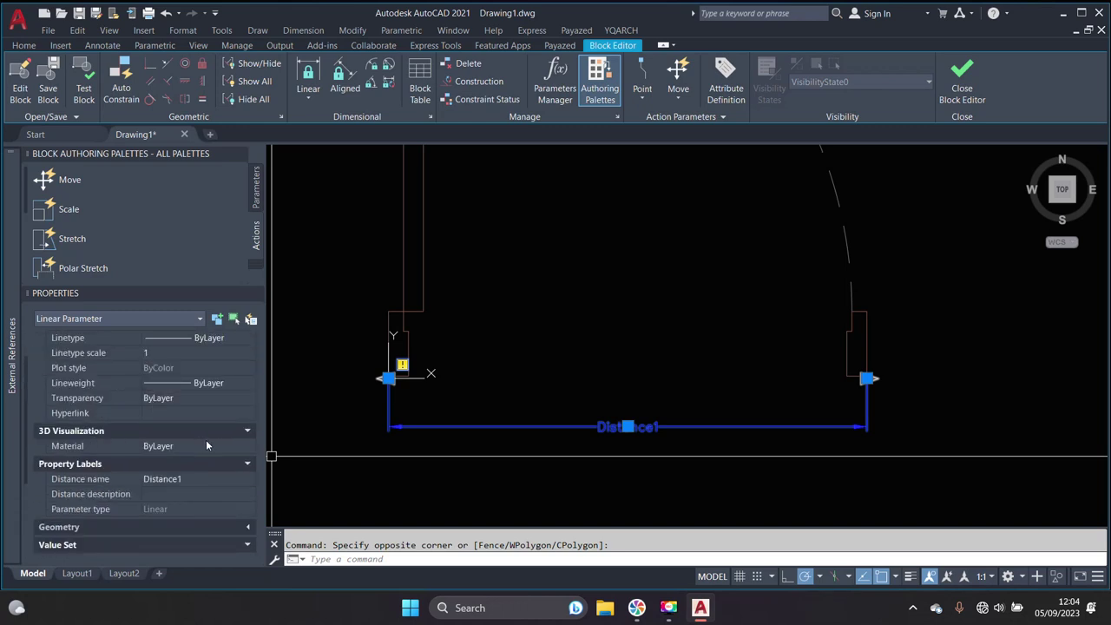
pyautogui.scroll(-3, 221, 460)
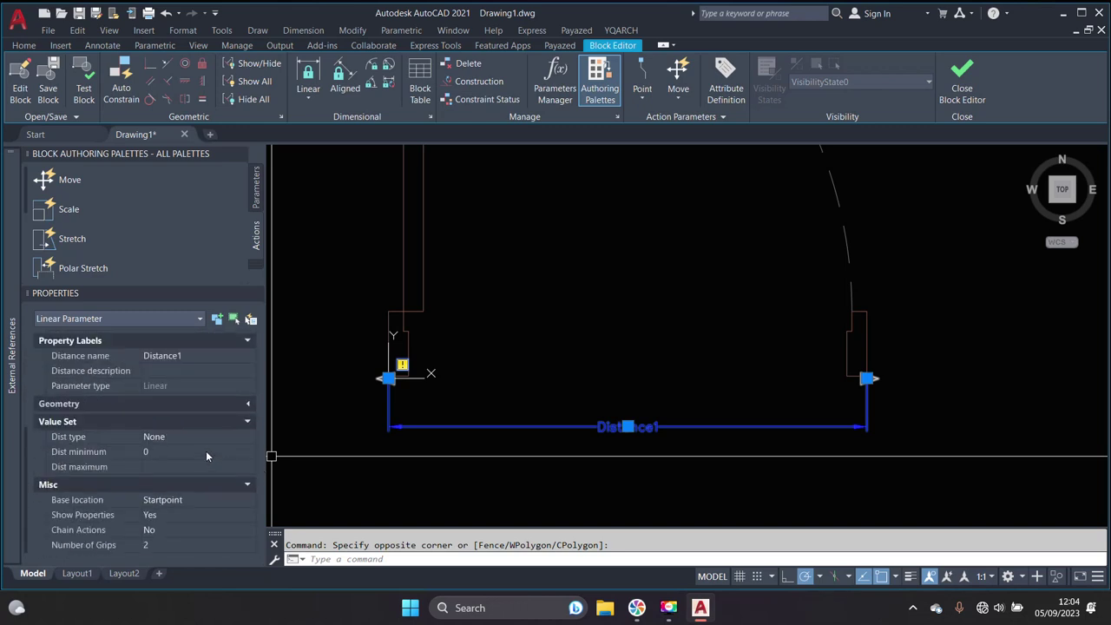
pyautogui.click(164, 544)
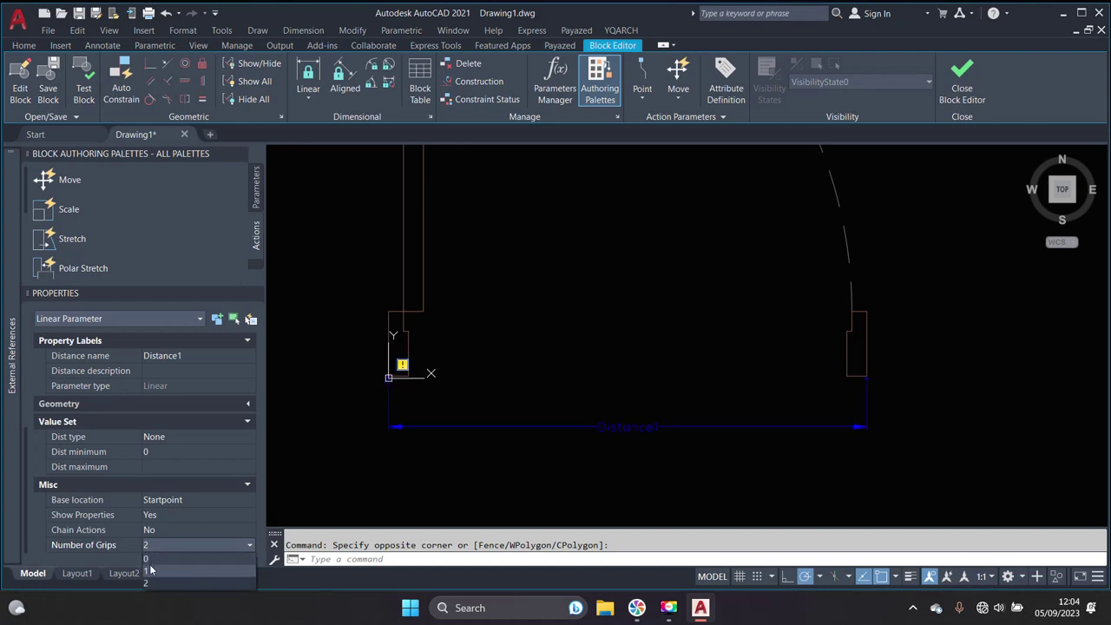
pyautogui.click(149, 573)
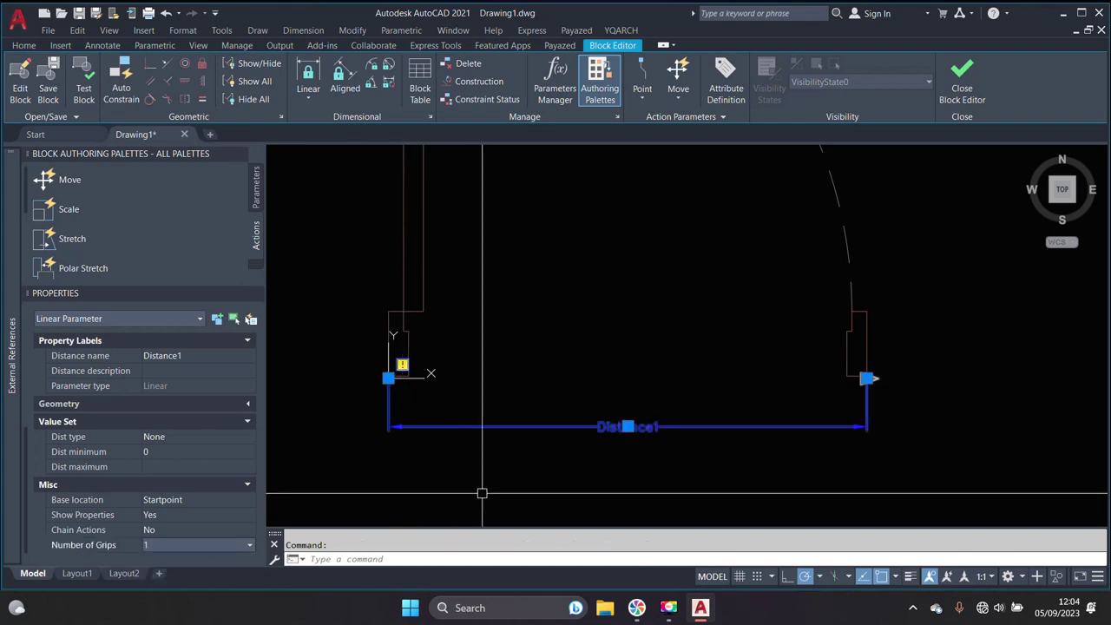
pyautogui.press('Escape')
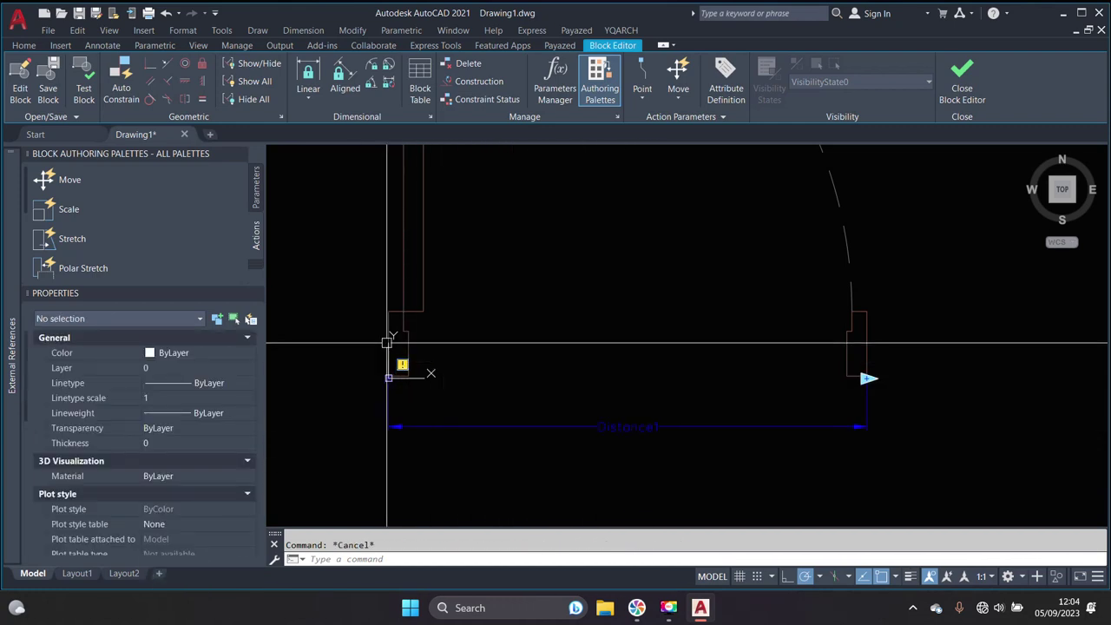
# Add a Stretch action to Distance1 linked to its right-end point, framing the right jamb
pyautogui.click(93, 238)
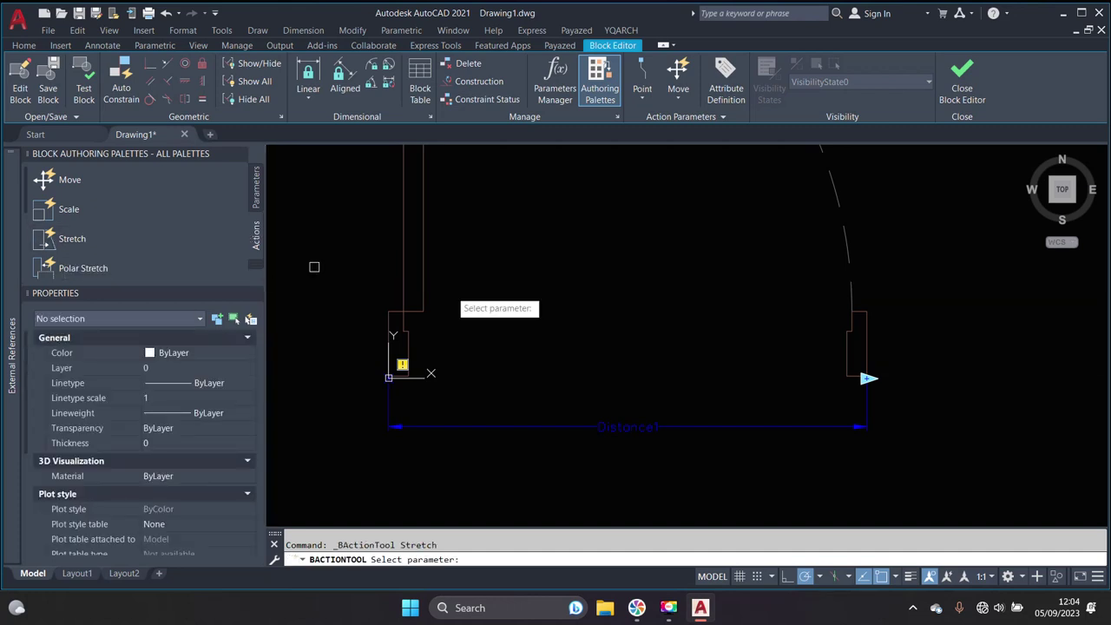
pyautogui.click(722, 427)
pyautogui.scroll(2, 870, 373)
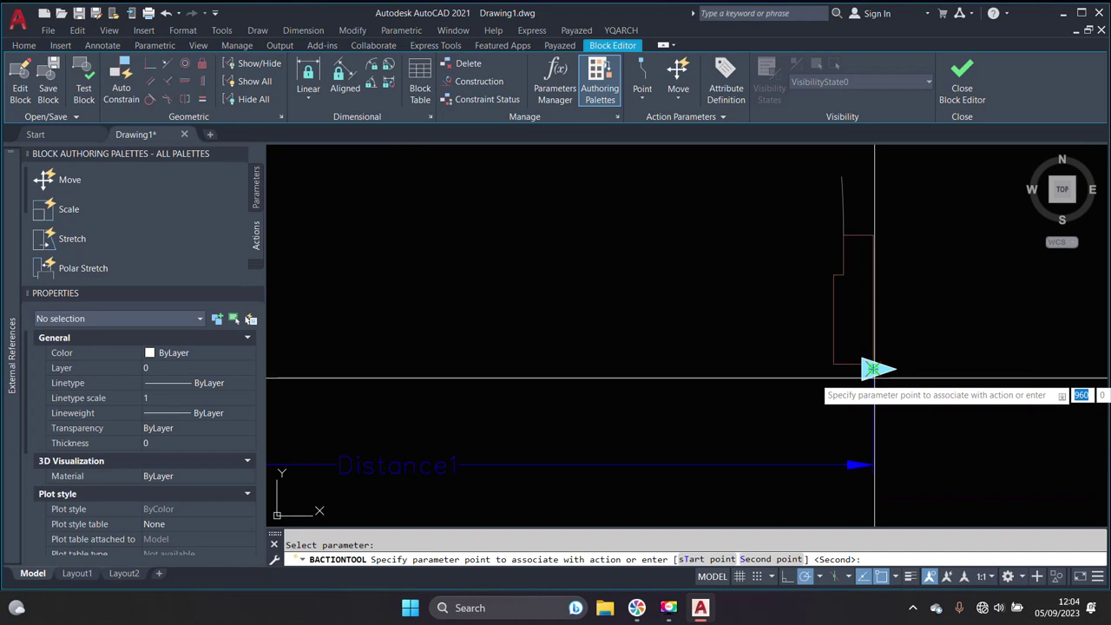
pyautogui.click(874, 369)
pyautogui.scroll(-2, 860, 372)
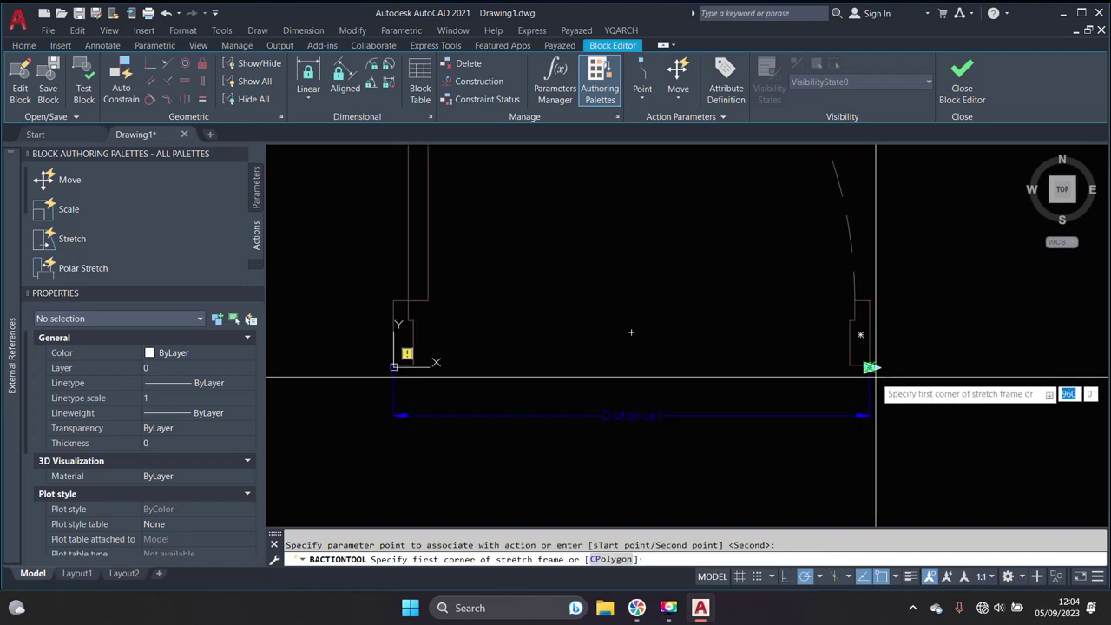
pyautogui.scroll(-1, 868, 367)
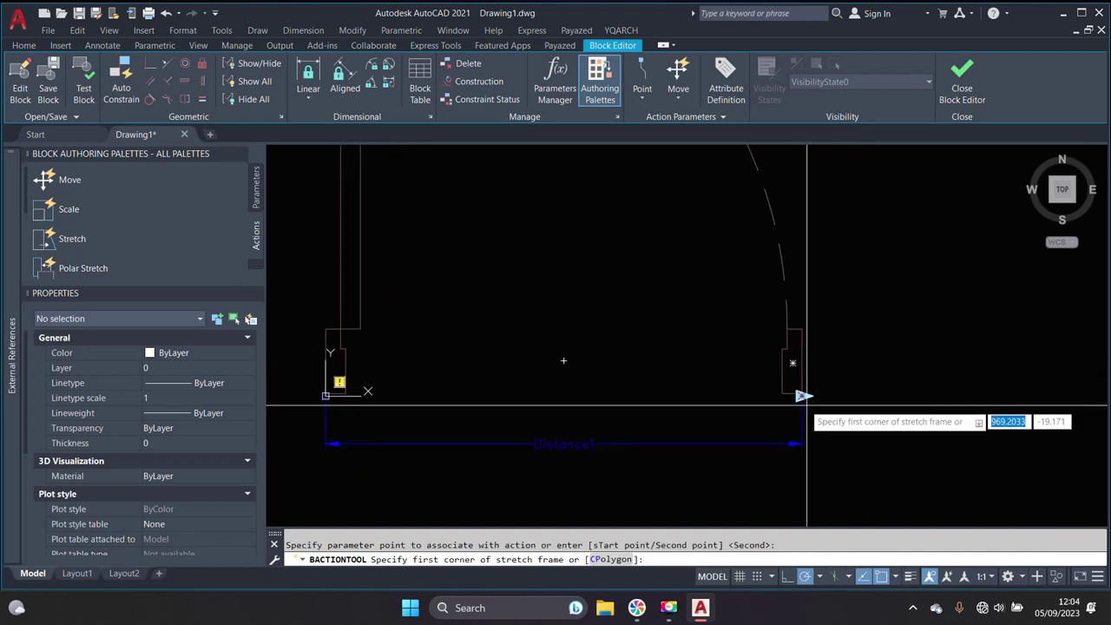
pyautogui.click(744, 285)
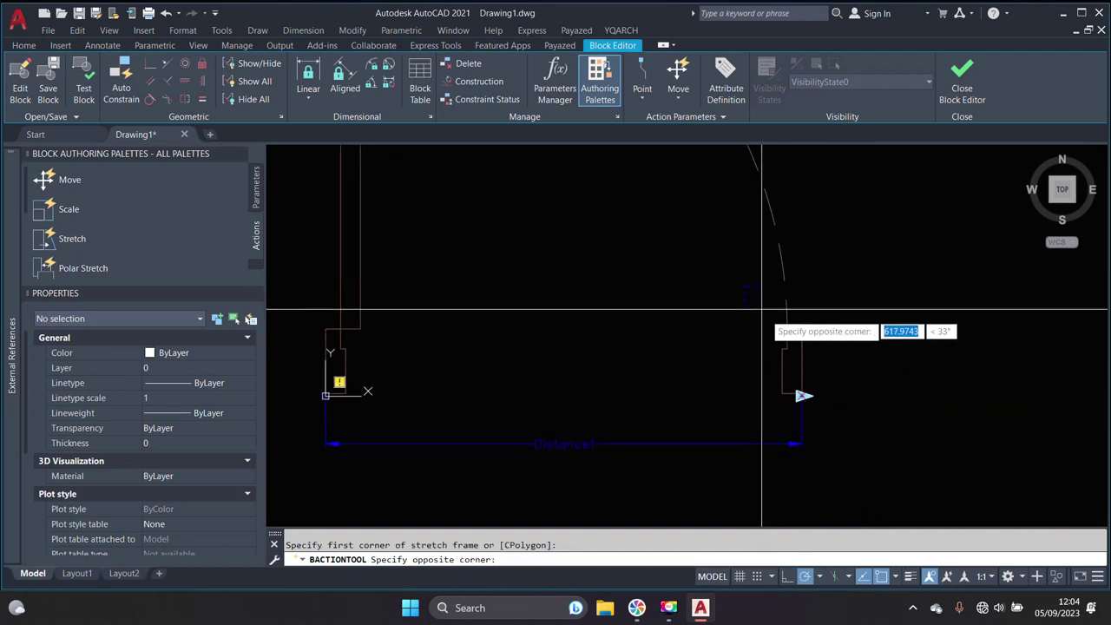
pyautogui.click(841, 429)
# Select the right jamb lines as the stretch objects and pan the whole door into view
pyautogui.scroll(3, 818, 360)
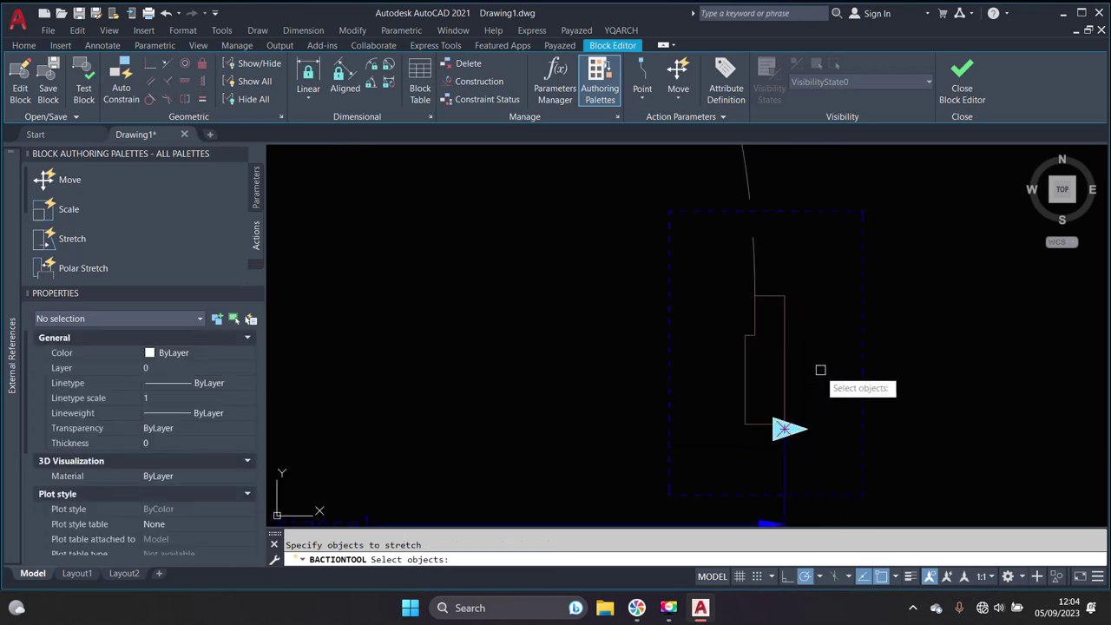
pyautogui.click(820, 384)
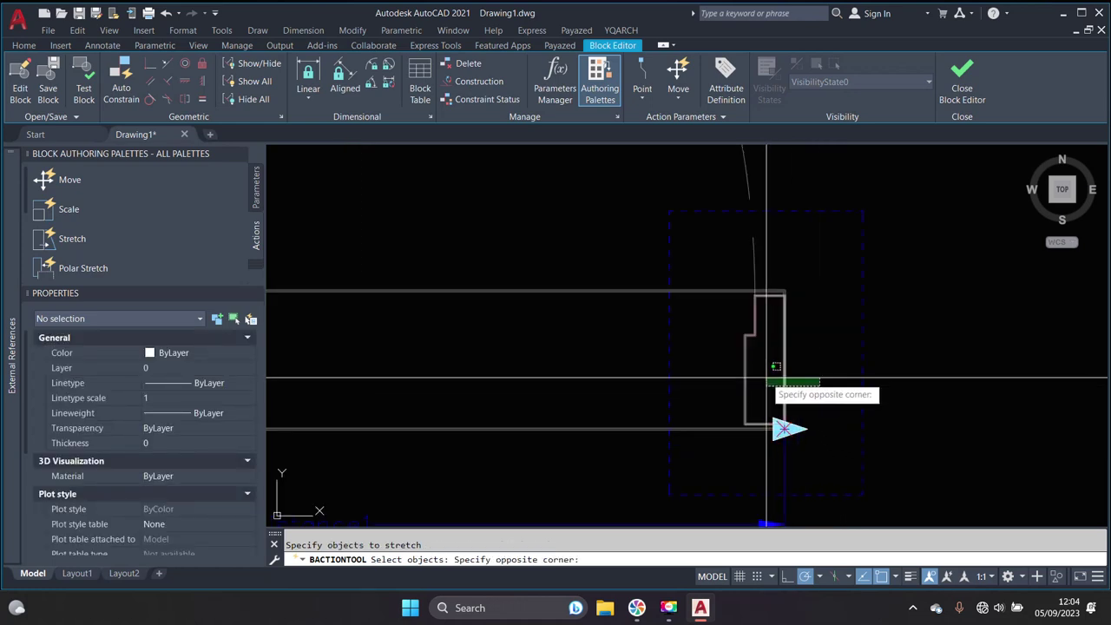
pyautogui.click(767, 379)
pyautogui.click(727, 434)
pyautogui.click(684, 402)
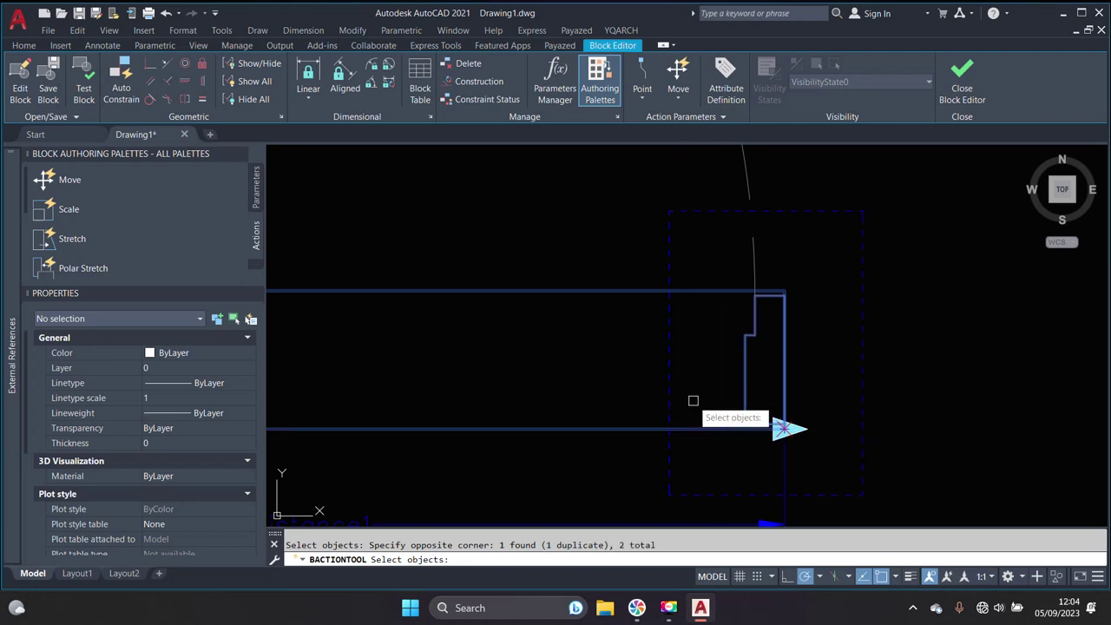
pyautogui.press('Return')
pyautogui.scroll(-2, 770, 404)
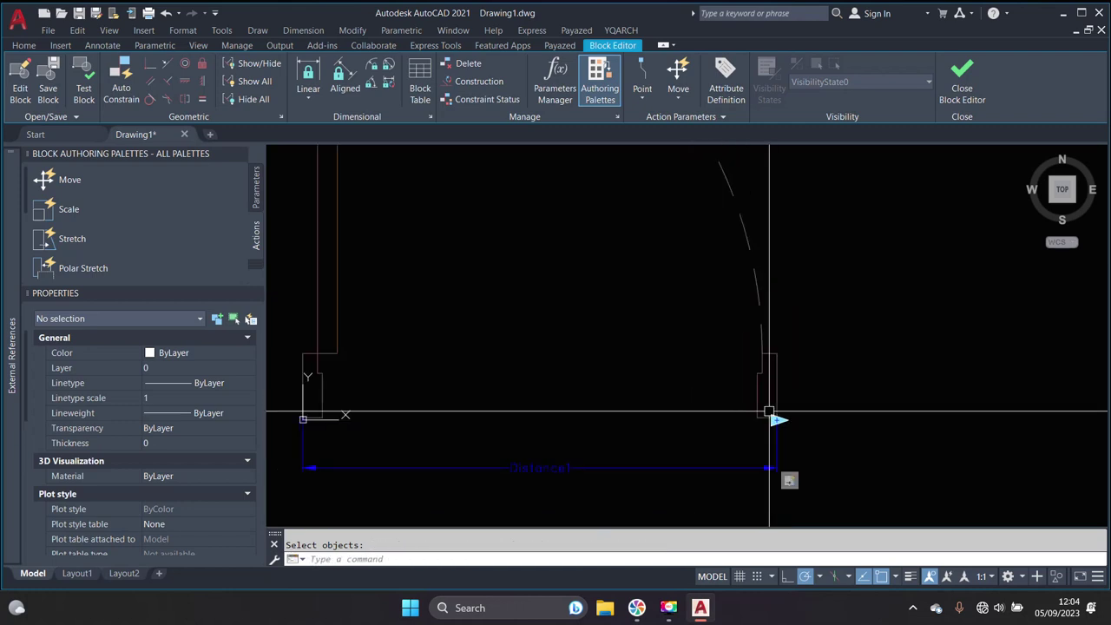
pyautogui.moveTo(780, 312); pyautogui.dragTo(777, 339, button='middle')
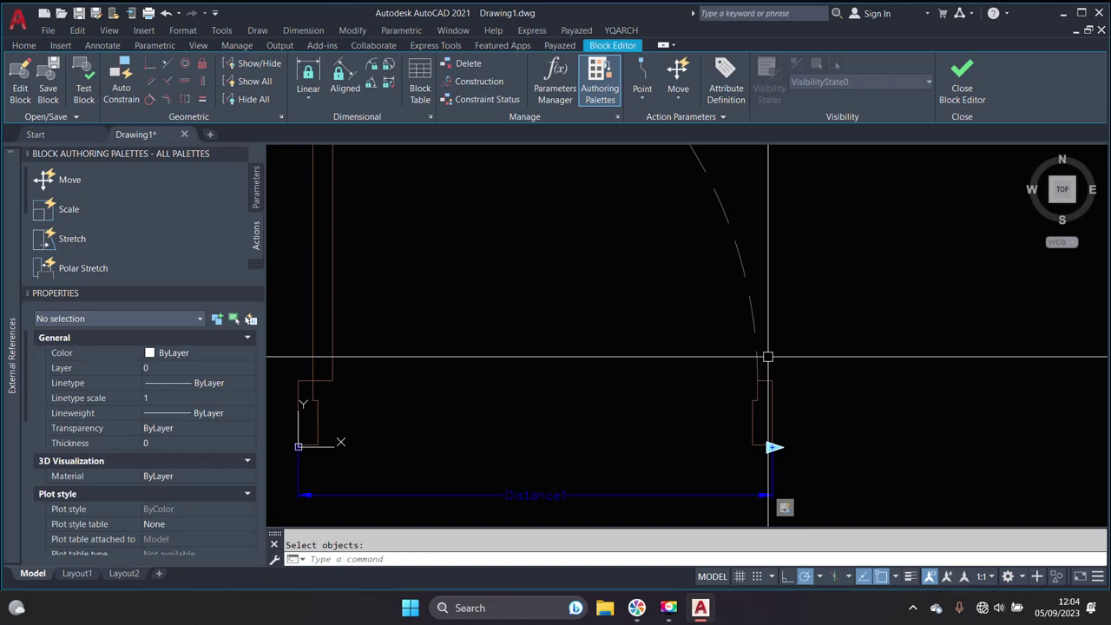
pyautogui.scroll(-3, 465, 303)
pyautogui.moveTo(466, 302); pyautogui.dragTo(490, 375, button='middle')
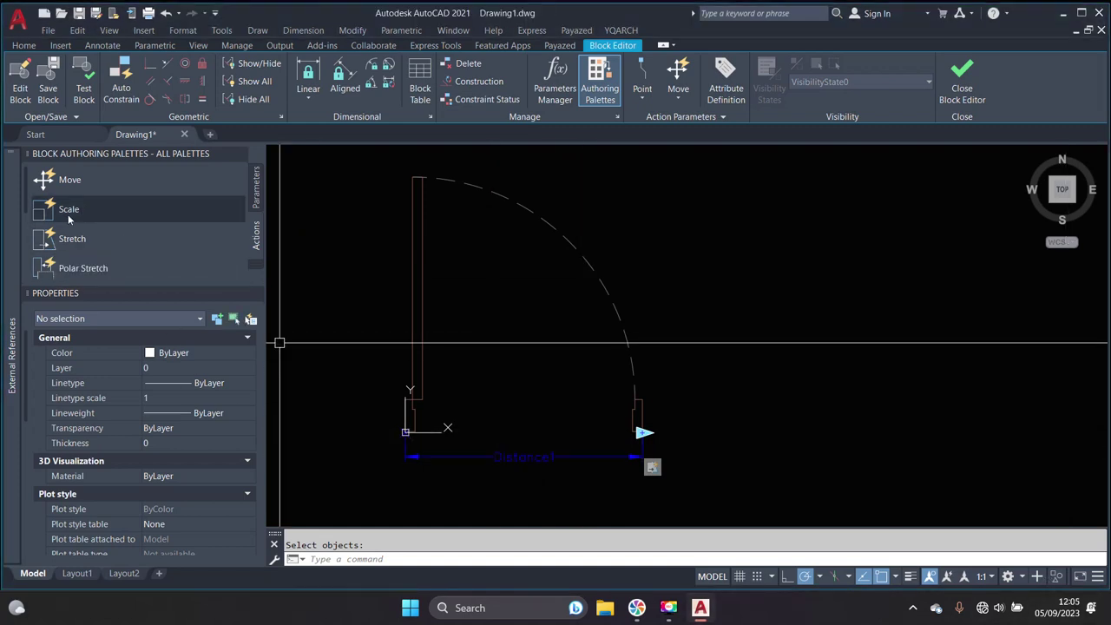
pyautogui.click(51, 243)
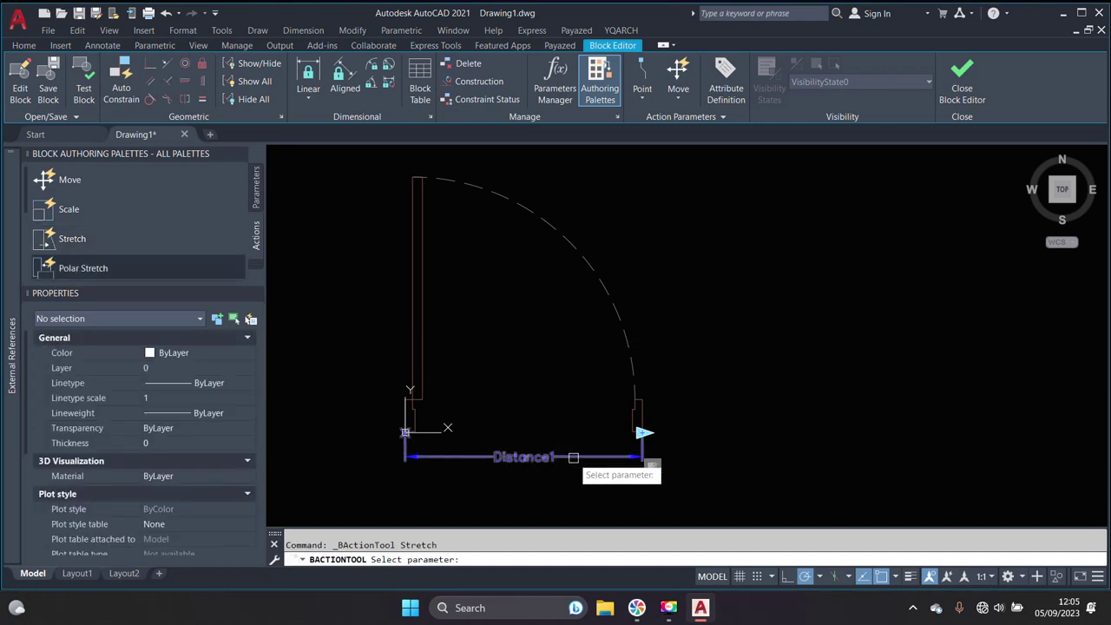
pyautogui.click(652, 464)
pyautogui.scroll(6, 678, 421)
pyautogui.scroll(3, 689, 414)
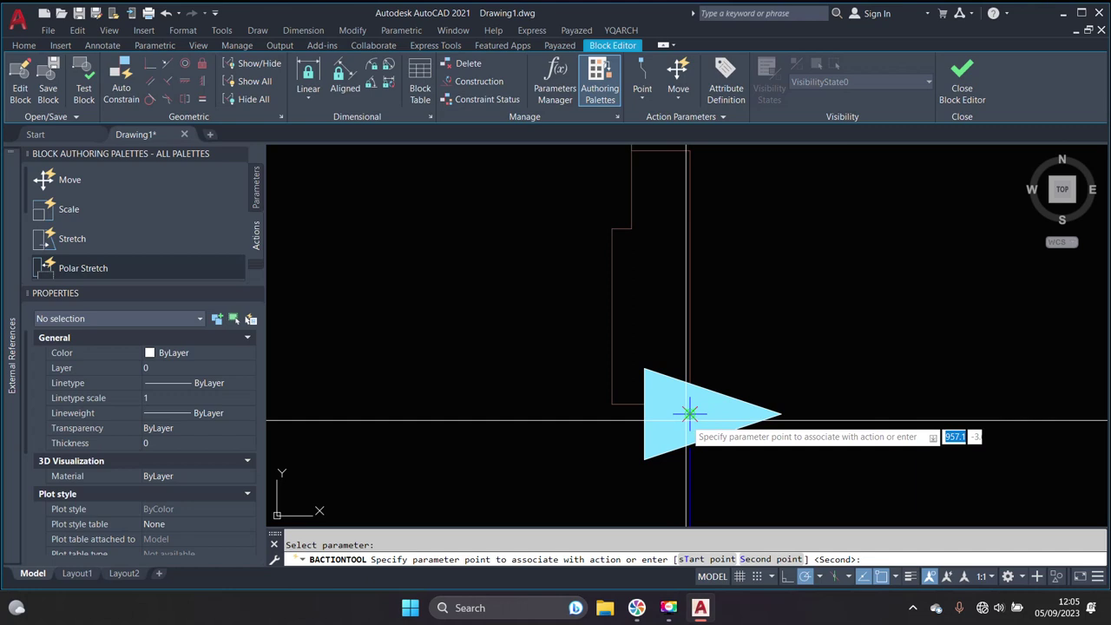
pyautogui.click(690, 414)
pyautogui.scroll(-3, 686, 425)
pyautogui.scroll(-3, 607, 365)
pyautogui.scroll(3, 521, 364)
pyautogui.scroll(2, 491, 308)
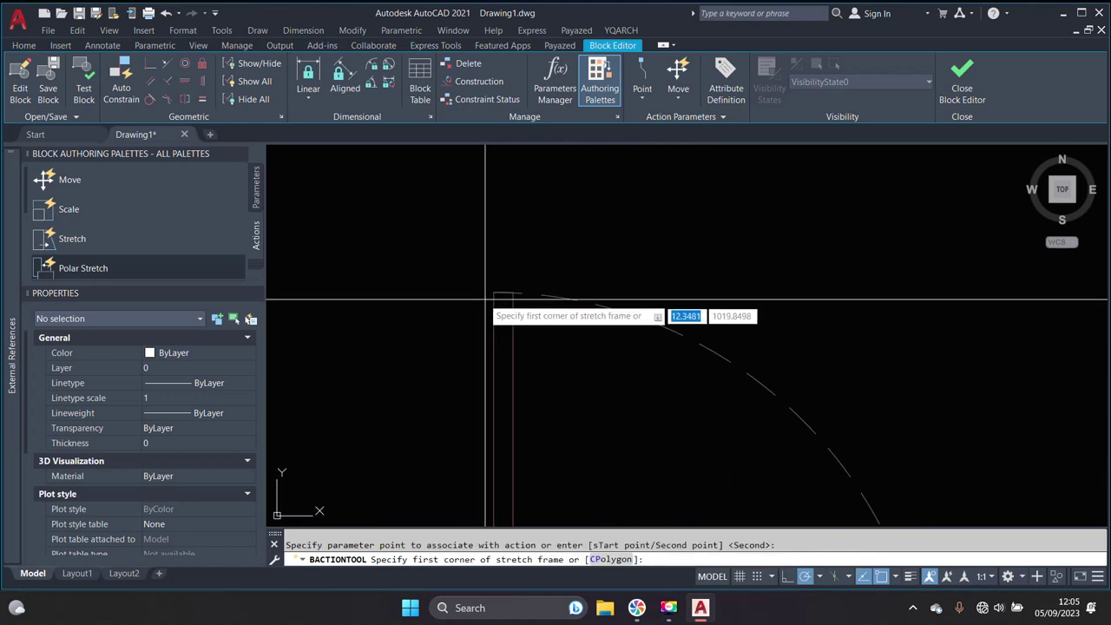
pyautogui.click(455, 247)
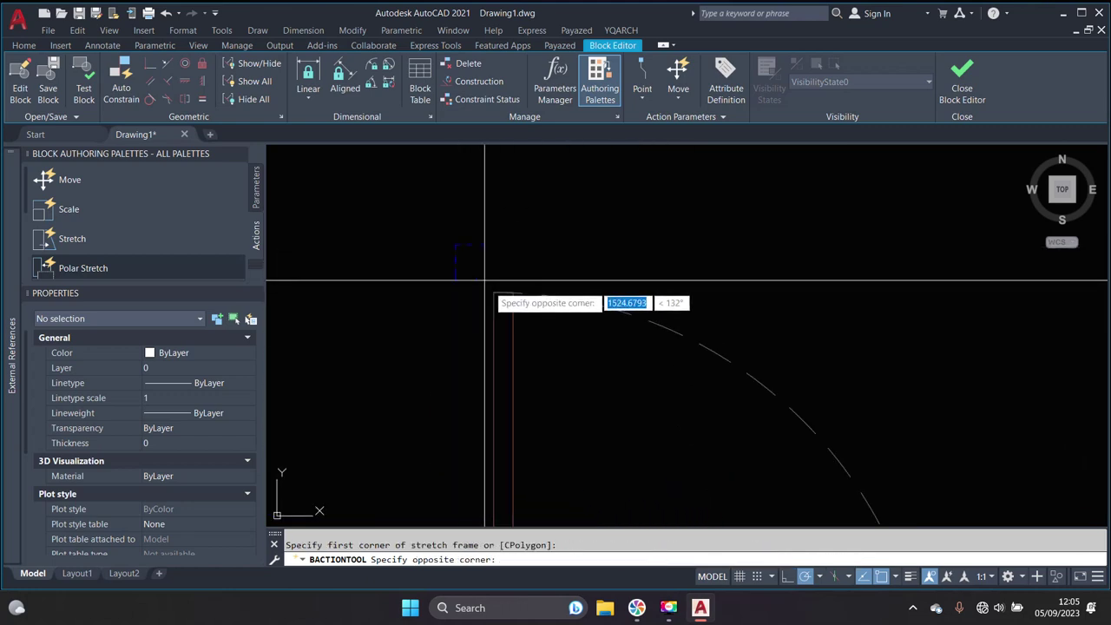
pyautogui.click(559, 396)
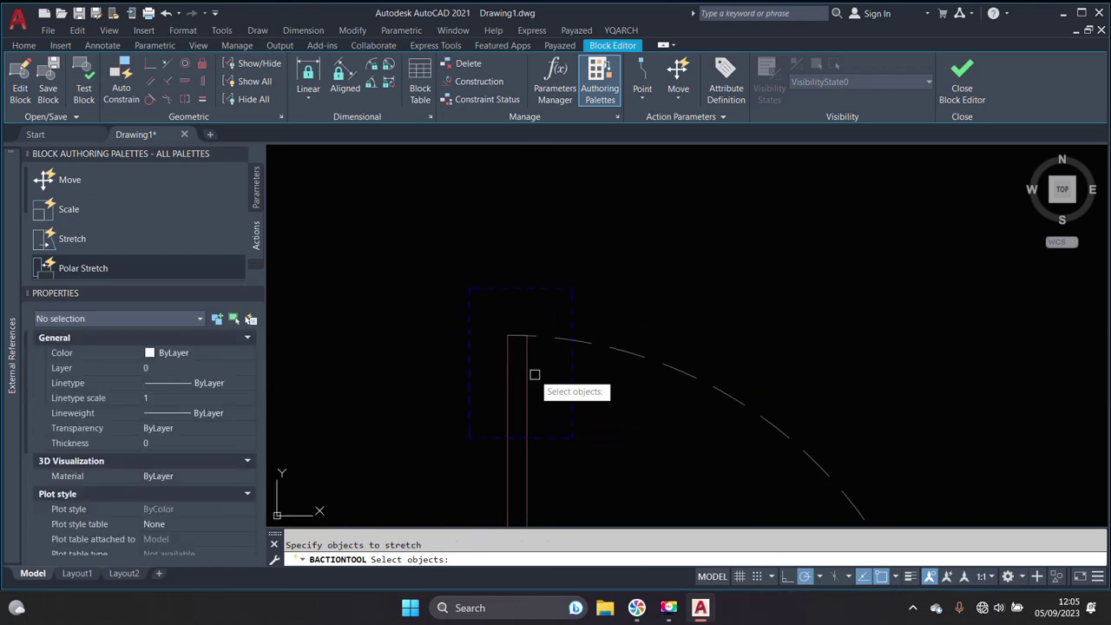
pyautogui.scroll(3, 610, 407)
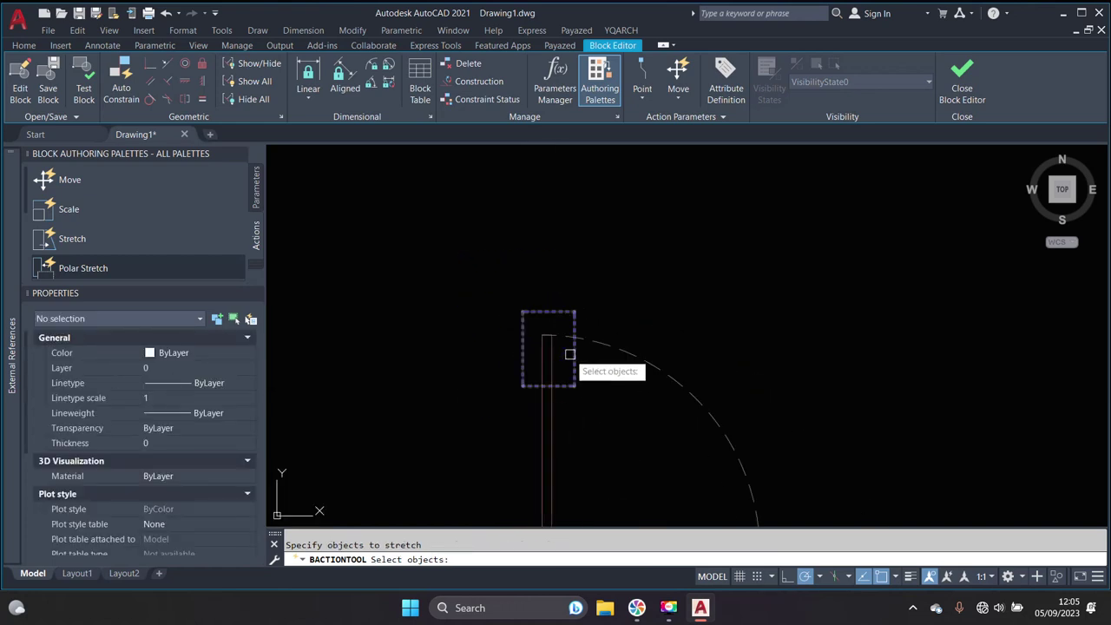
pyautogui.press('Escape')
pyautogui.scroll(3, 735, 290)
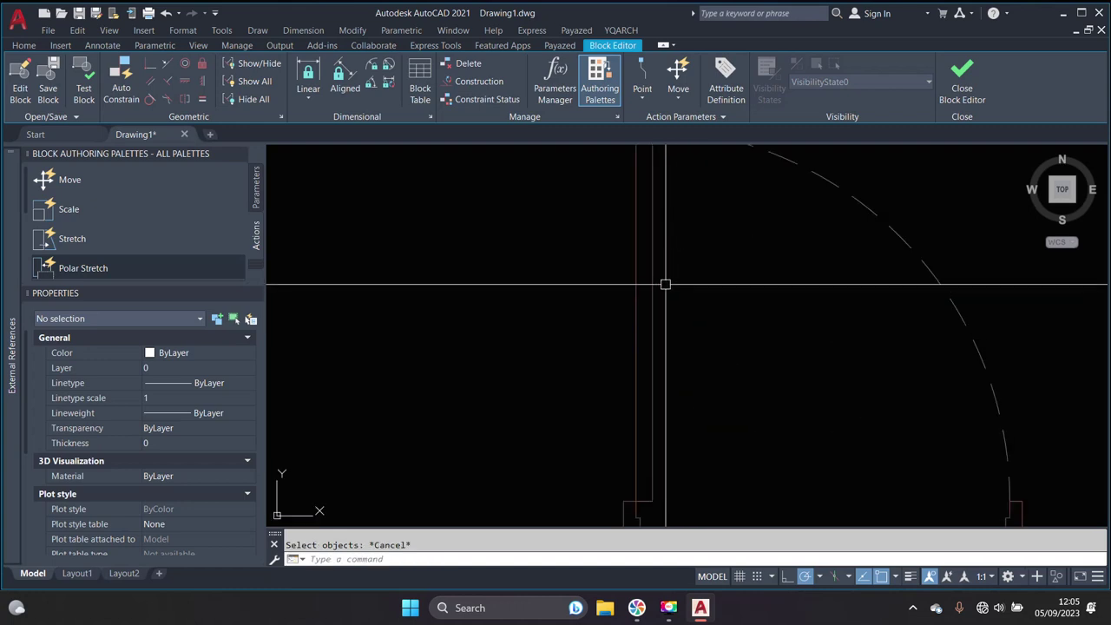
# Draw a 5 × 20 rectangle to the left of the door leaf
pyautogui.scroll(1, 646, 339)
pyautogui.scroll(-3, 633, 355)
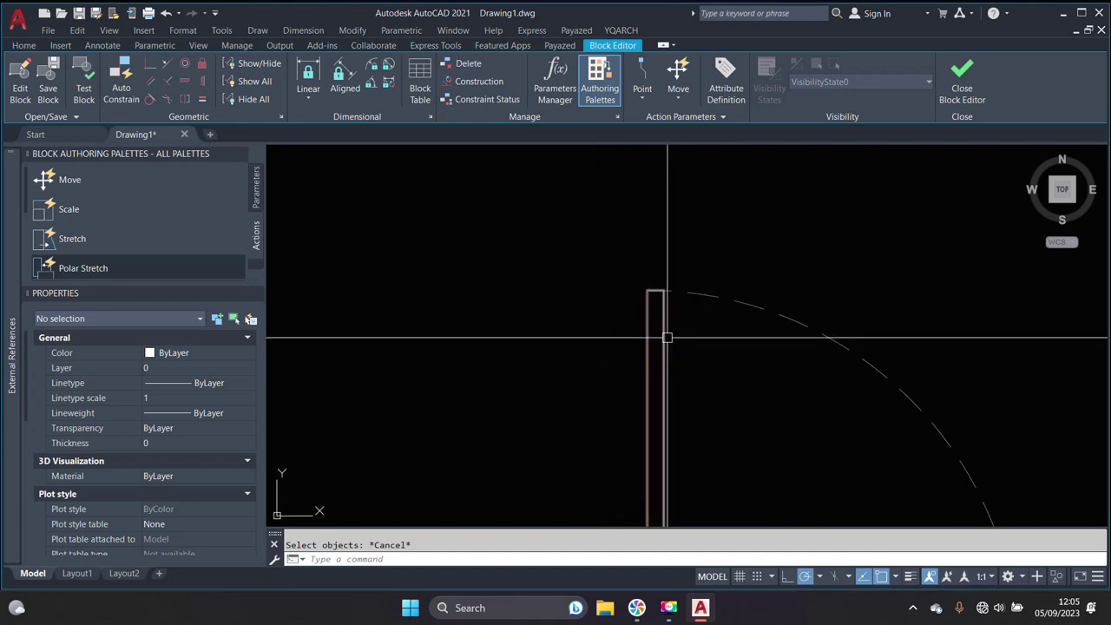
pyautogui.scroll(-3, 612, 355)
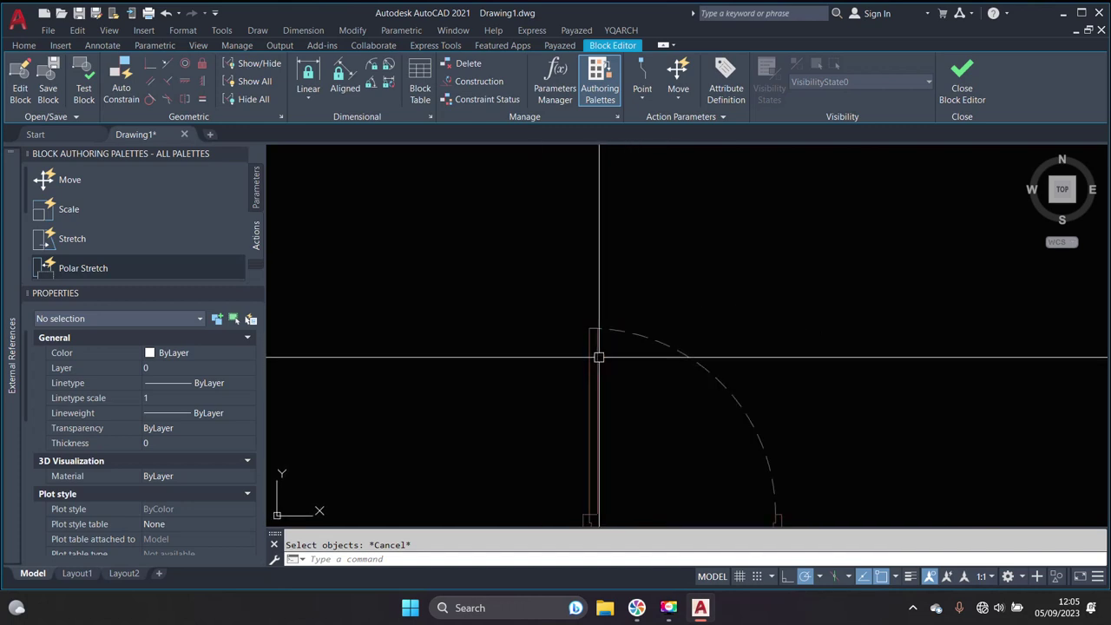
pyautogui.scroll(3, 599, 357)
pyautogui.write('C')
pyautogui.press('Return')
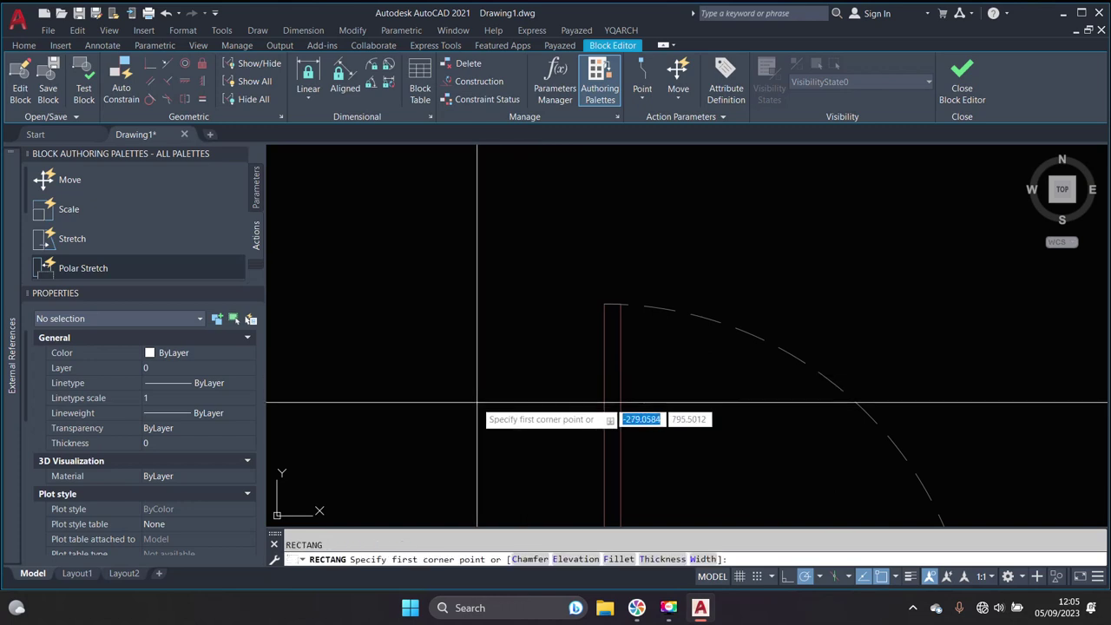
pyautogui.click(477, 402)
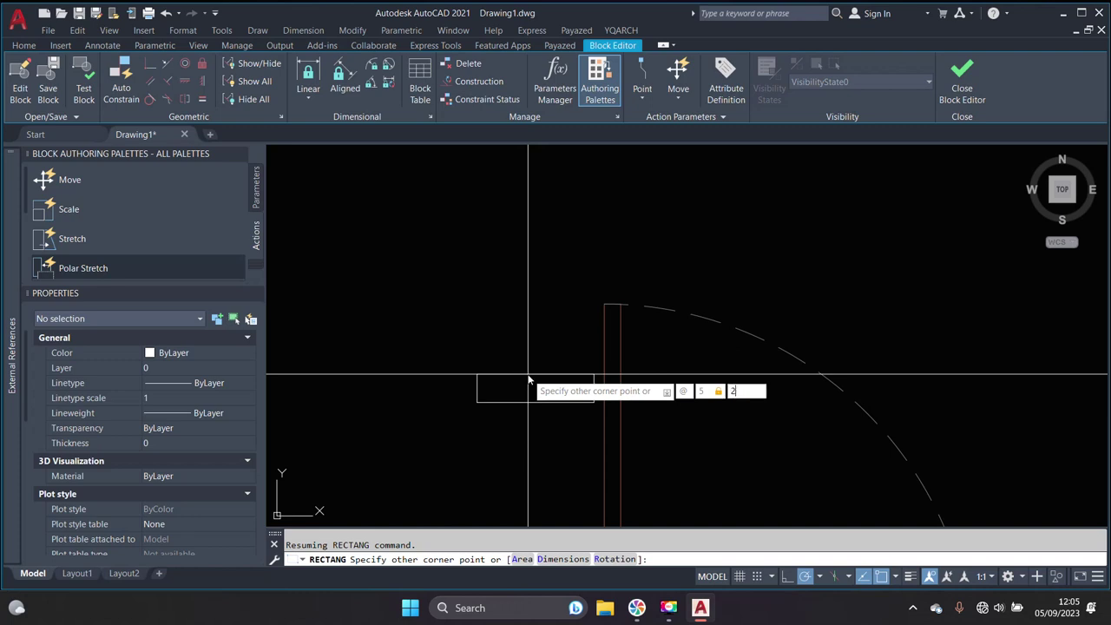
pyautogui.write('0')
pyautogui.press('Return')
# Stretch the small rectangle's end to lengthen it by 10 units
pyautogui.scroll(2, 478, 397)
pyautogui.scroll(1, 478, 396)
pyautogui.scroll(-2, 479, 396)
pyautogui.scroll(1, 484, 401)
pyautogui.press('s')
pyautogui.press('space')
pyautogui.click(484, 408)
pyautogui.click(430, 372)
pyautogui.press('Return')
pyautogui.click(490, 405)
pyautogui.write('10')
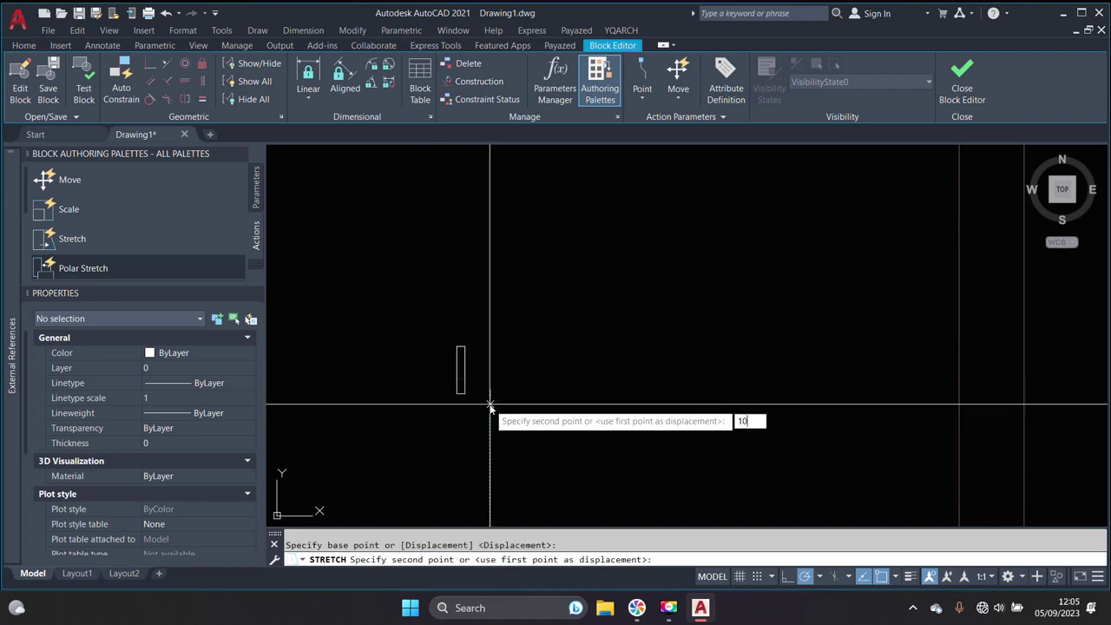
pyautogui.press('Return')
# Move the slim rectangle so it sits against the door leaf's edge
pyautogui.scroll(-1, 490, 406)
pyautogui.press('m')
pyautogui.press('space')
pyautogui.click(521, 399)
pyautogui.click(491, 375)
pyautogui.press('Return')
pyautogui.click(509, 390)
pyautogui.scroll(1, 530, 322)
pyautogui.scroll(1, 551, 387)
pyautogui.scroll(1, 656, 368)
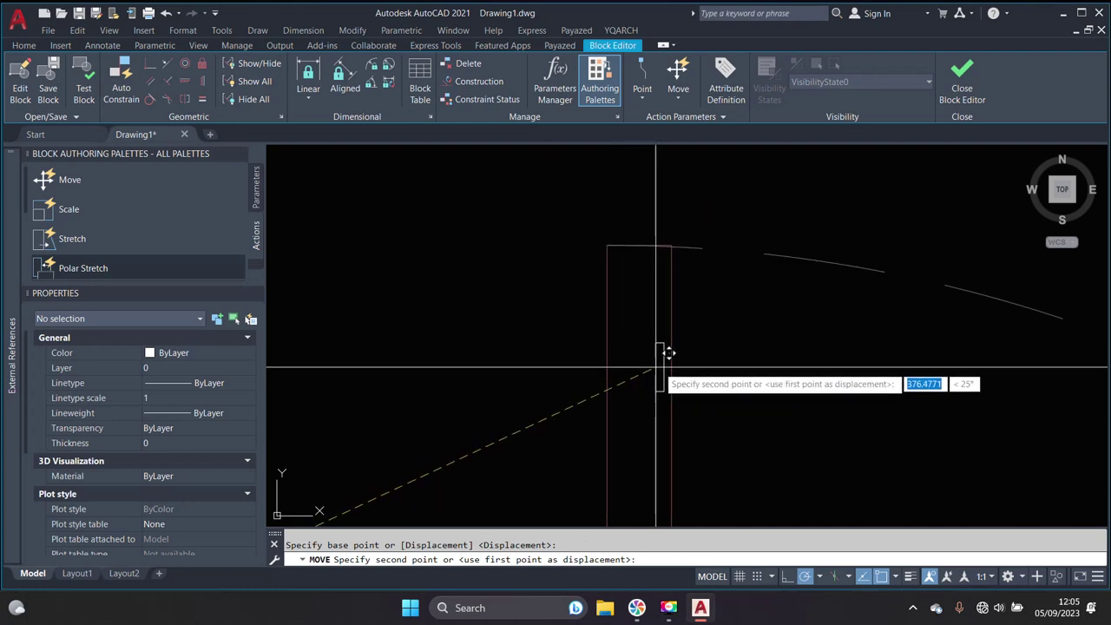
pyautogui.click(671, 373)
# Draw a 20 × 40 rectangle beside the slim plate
pyautogui.moveTo(697, 391); pyautogui.dragTo(631, 397, button='middle')
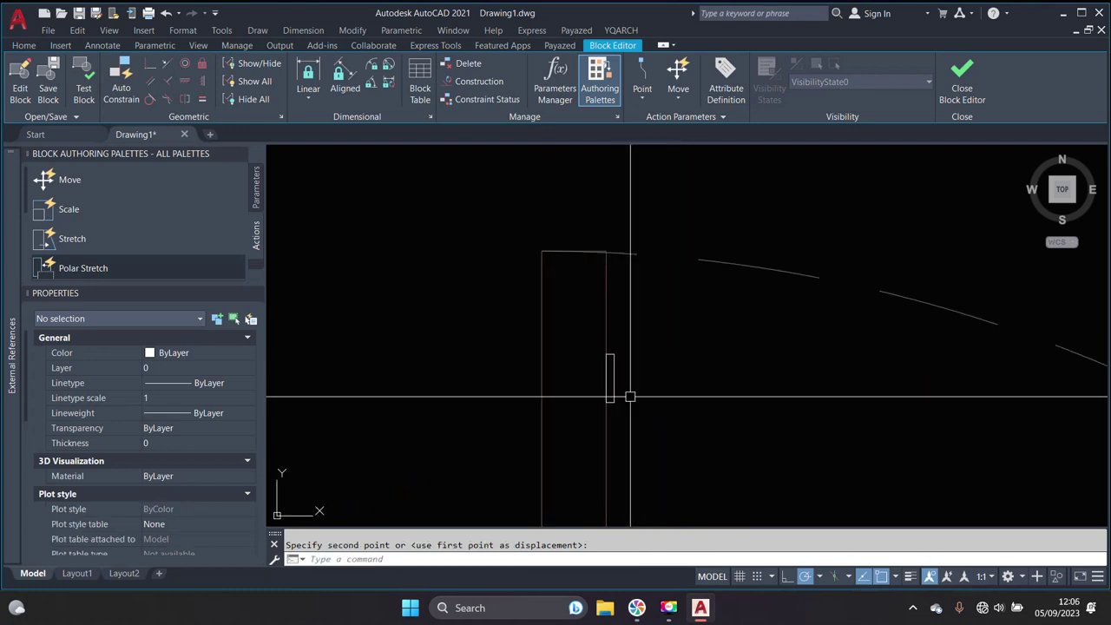
pyautogui.write('REc')
pyautogui.press('Return')
pyautogui.click(648, 435)
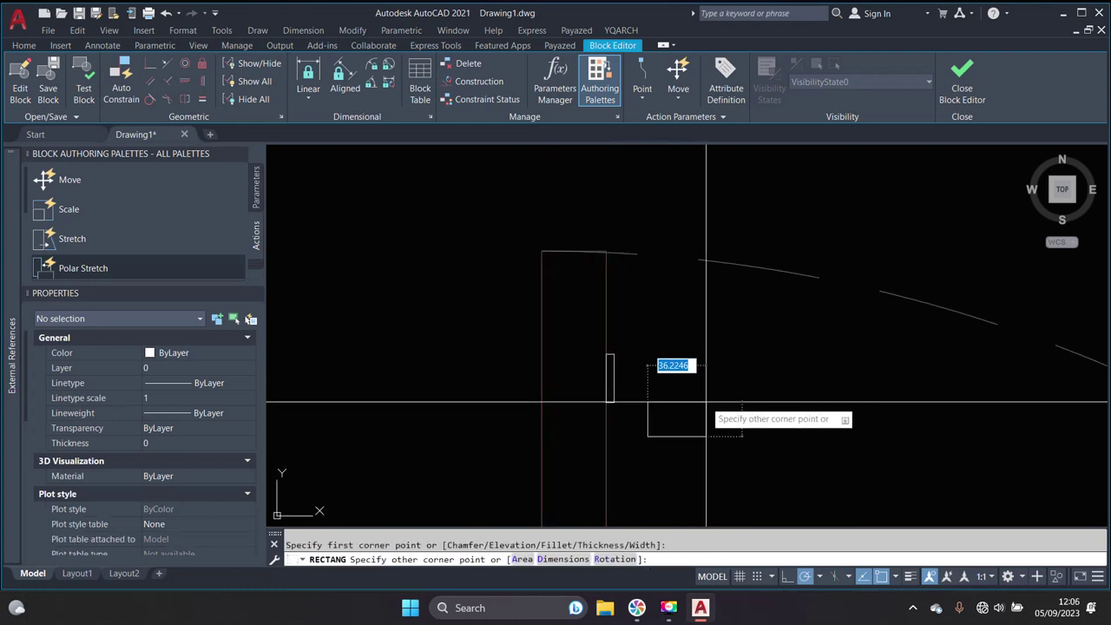
pyautogui.middleClick(707, 402)
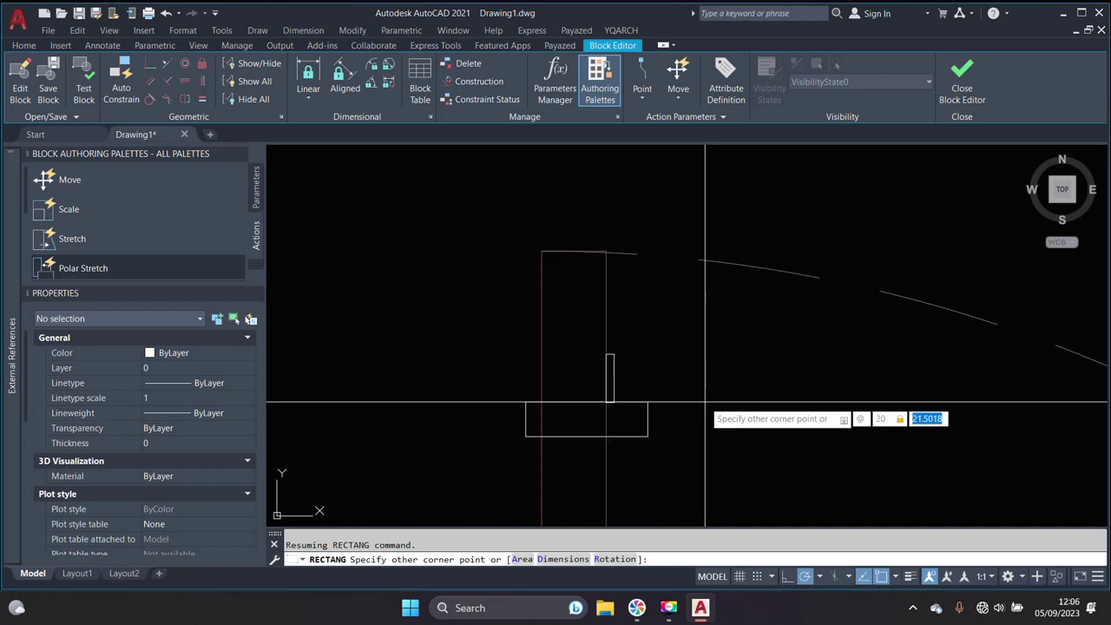
pyautogui.write('20')
pyautogui.write('40')
pyautogui.press('Return')
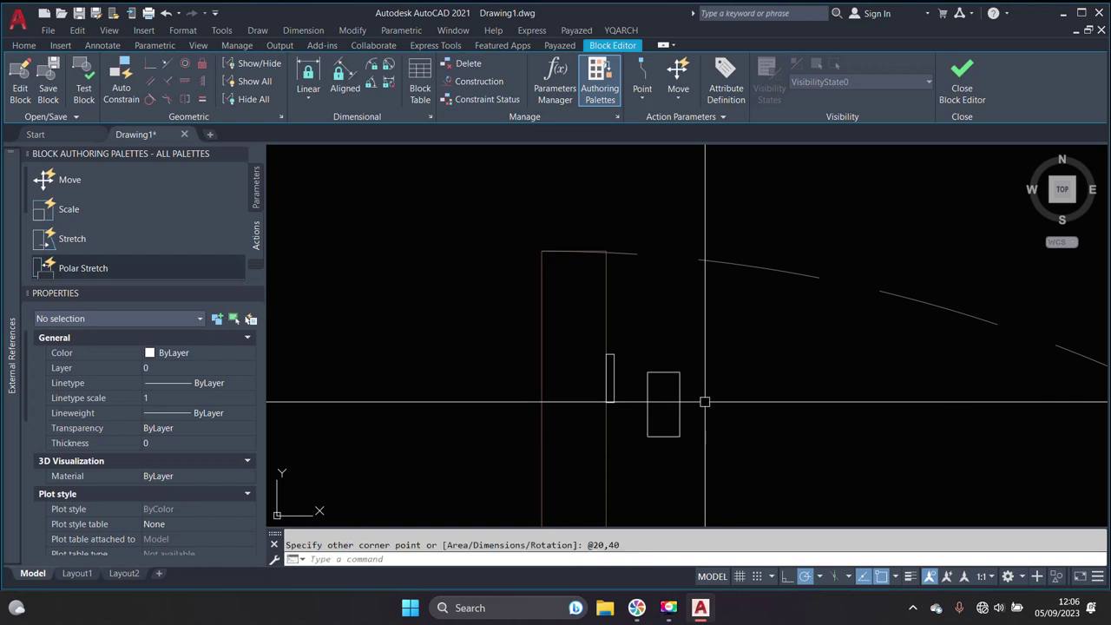
# Begin rotating the 20 × 40 rectangle, picking its rotation base point
pyautogui.write('ro')
pyautogui.press('Return')
pyautogui.moveTo(697, 427); pyautogui.dragTo(654, 387)
pyautogui.press('Return')
pyautogui.click(675, 416)
# Finish rotating the 20 × 40 rectangle and move it beside the slim plate
pyautogui.press('Return')
pyautogui.write('m')
pyautogui.press('Return')
pyautogui.moveTo(707, 442); pyautogui.dragTo(675, 369)
pyautogui.press('Return')
pyautogui.scroll(3, 717, 398)
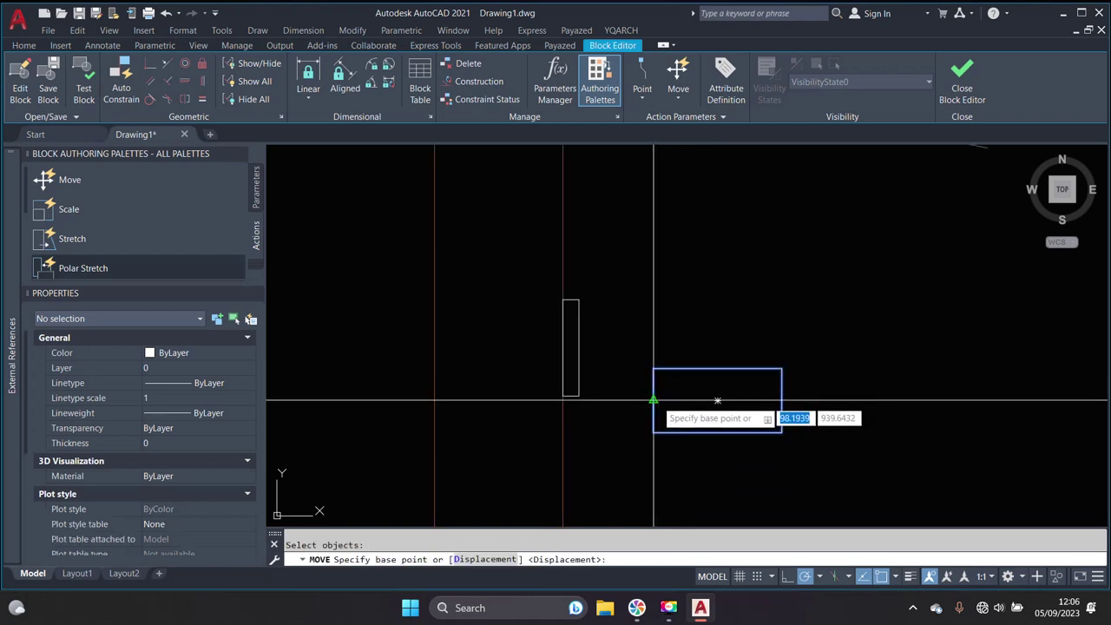
pyautogui.click(654, 400)
pyautogui.scroll(3, 680, 350)
pyautogui.scroll(2, 686, 371)
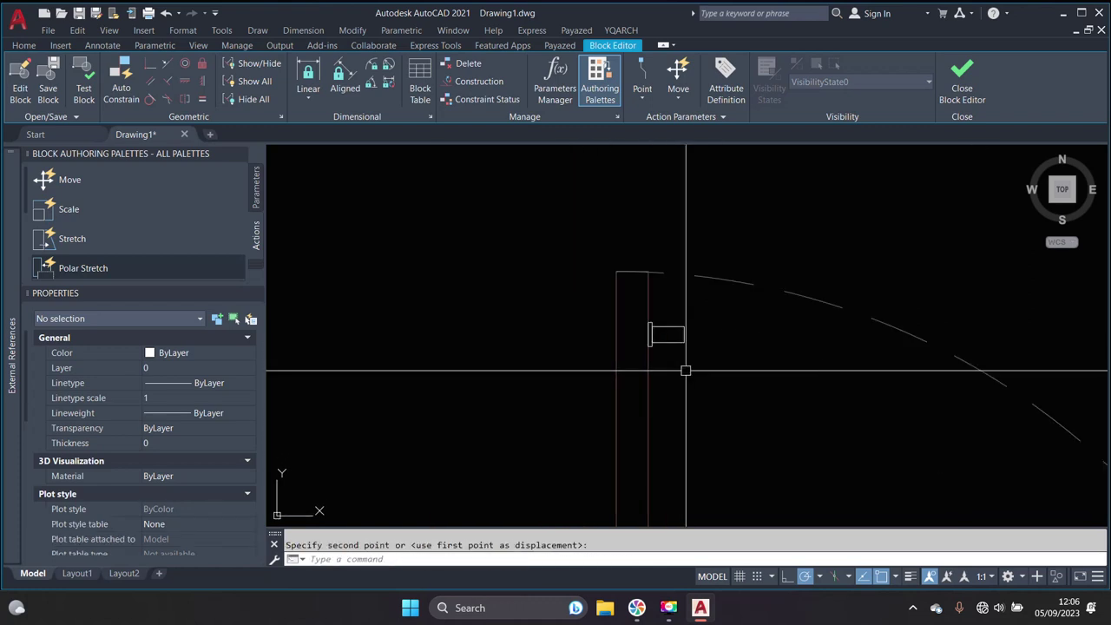
pyautogui.scroll(3, 682, 375)
pyautogui.click(695, 373)
# Copy the rectangle to a position below it
pyautogui.write('co')
pyautogui.press('Return')
pyautogui.click(700, 326)
pyautogui.click(635, 252)
pyautogui.press('Return')
pyautogui.click(693, 266)
pyautogui.click(709, 430)
pyautogui.press('Escape')
# Rotate the lower copy of the rectangle
pyautogui.write('o')
pyautogui.press('Return')
pyautogui.click(710, 442)
pyautogui.click(647, 389)
pyautogui.press('Return')
pyautogui.click(645, 392)
pyautogui.scroll(-2, 670, 370)
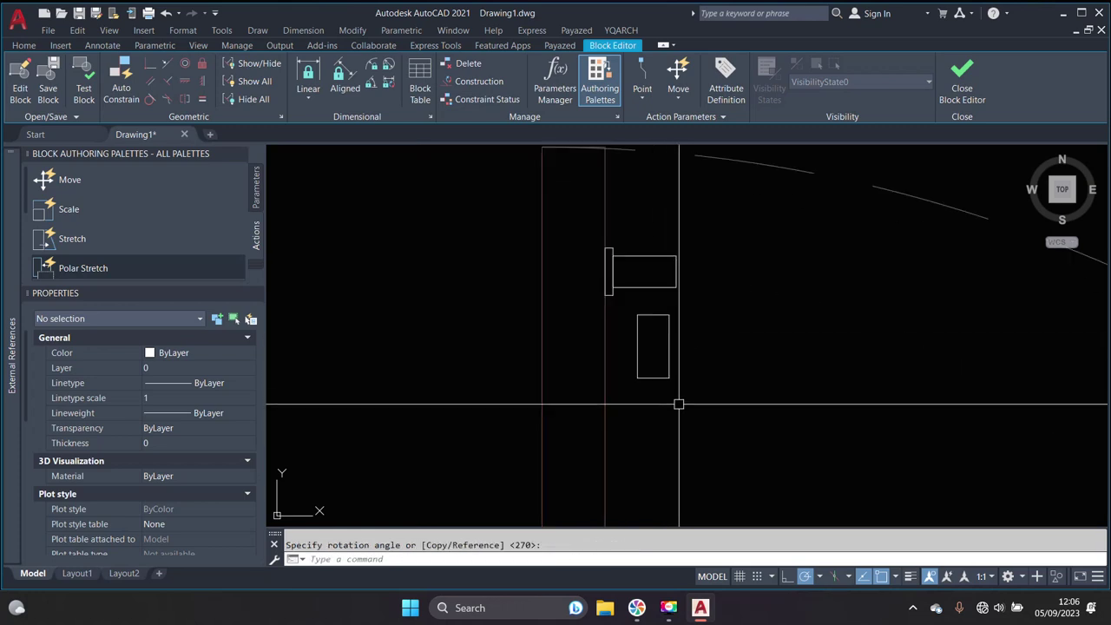
# Stretch the lower rectangle's end to a new length
pyautogui.press('Return')
pyautogui.write('s')
pyautogui.press('Return')
pyautogui.click(695, 404)
pyautogui.click(664, 364)
pyautogui.press('Return')
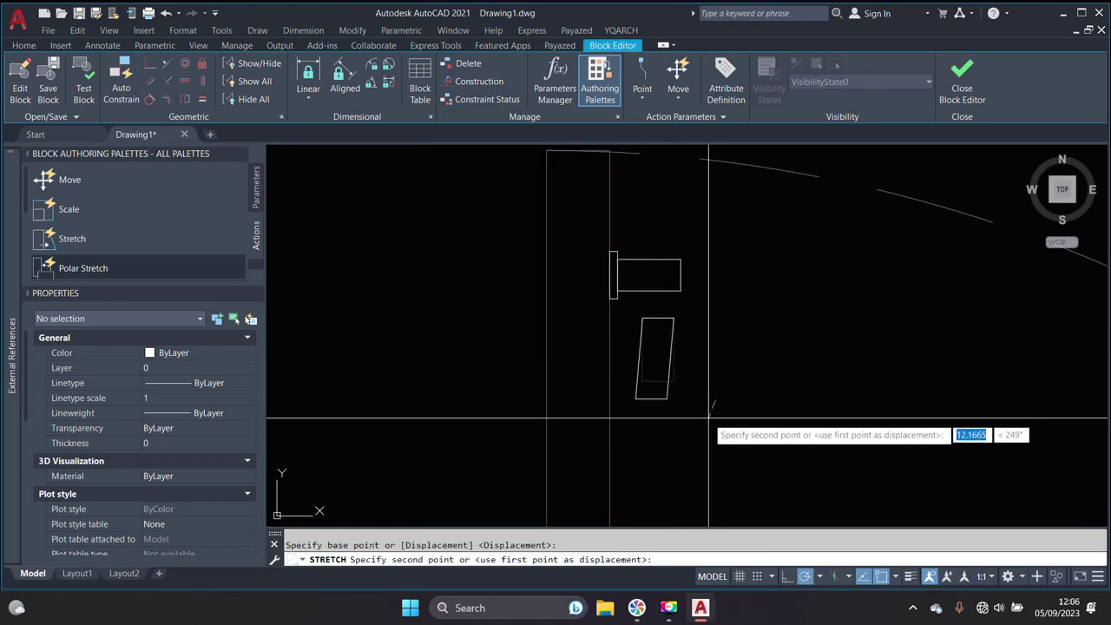
pyautogui.click(692, 324)
pyautogui.moveTo(692, 353); pyautogui.dragTo(698, 376, button='middle')
pyautogui.click(698, 376)
pyautogui.write('m')
pyautogui.press('Return')
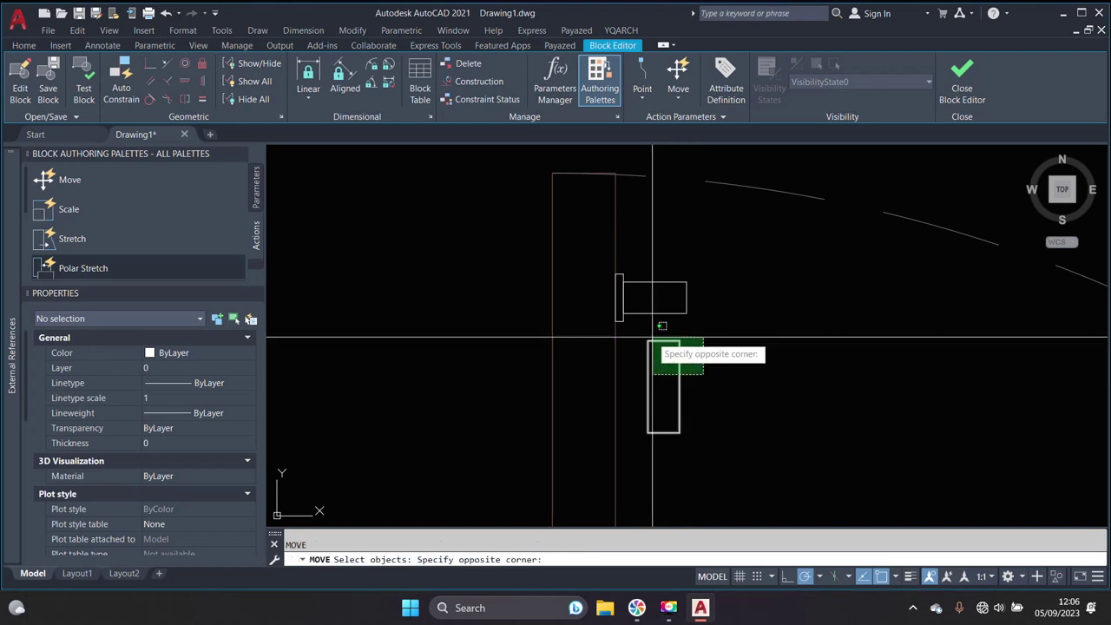
# Move the lower rectangle under the handle piece
pyautogui.click(655, 323)
pyautogui.scroll(2, 677, 348)
pyautogui.click(670, 356)
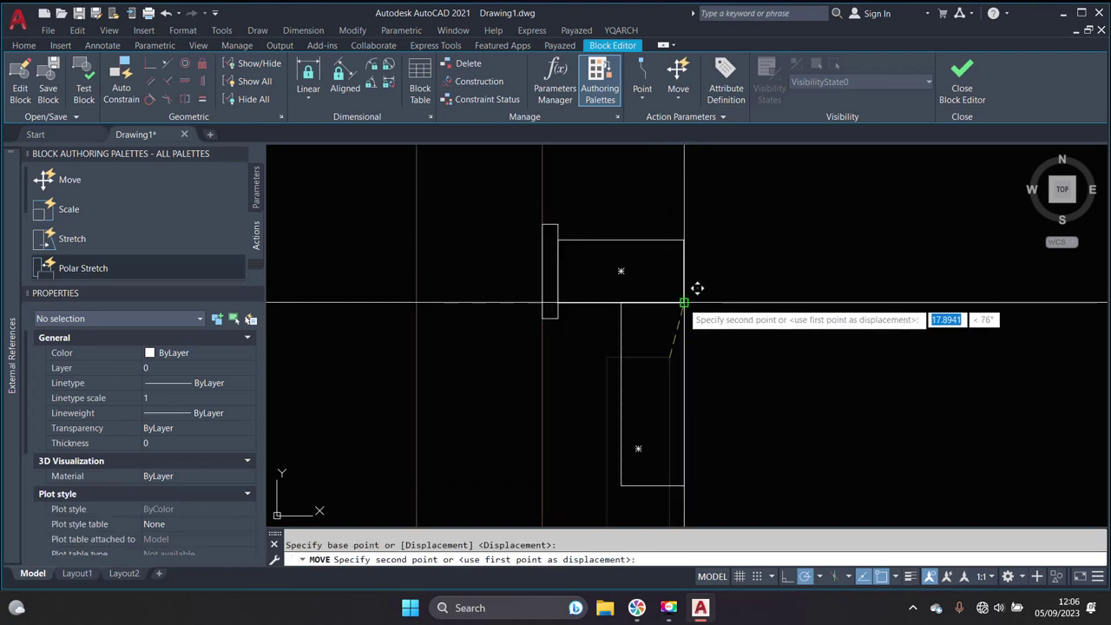
pyautogui.click(684, 303)
pyautogui.scroll(-3, 707, 367)
pyautogui.scroll(3, 699, 314)
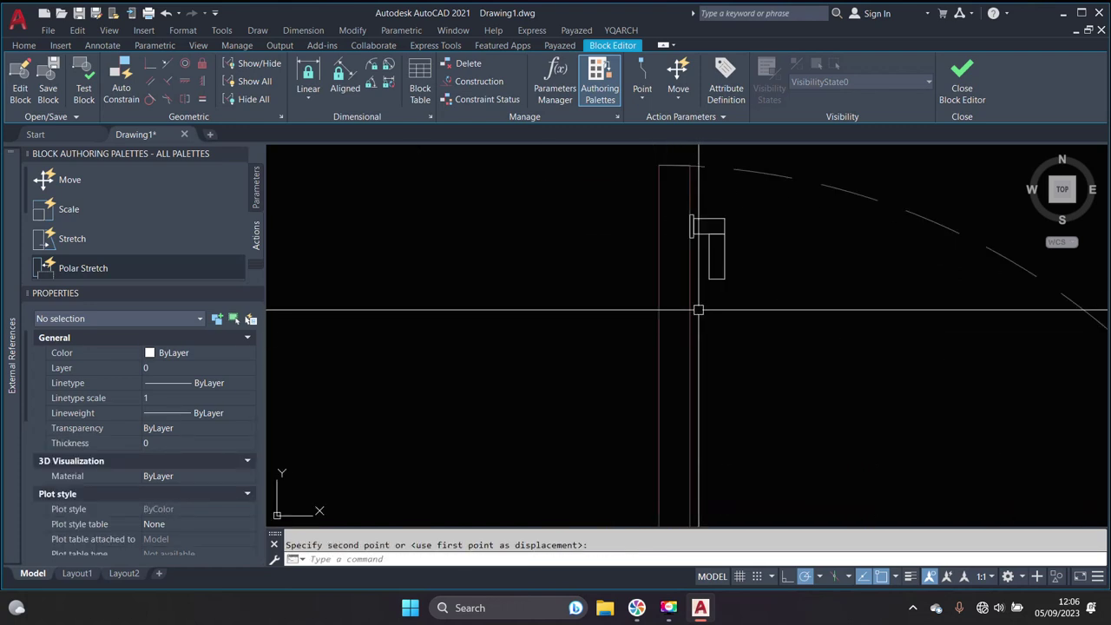
pyautogui.scroll(-3, 724, 350)
pyautogui.scroll(3, 725, 373)
# Stretch the handle's right edges by 5 units
pyautogui.click(642, 386)
pyautogui.press('Return')
pyautogui.click(735, 375)
pyautogui.click(709, 389)
pyautogui.press('Return')
pyautogui.click(700, 421)
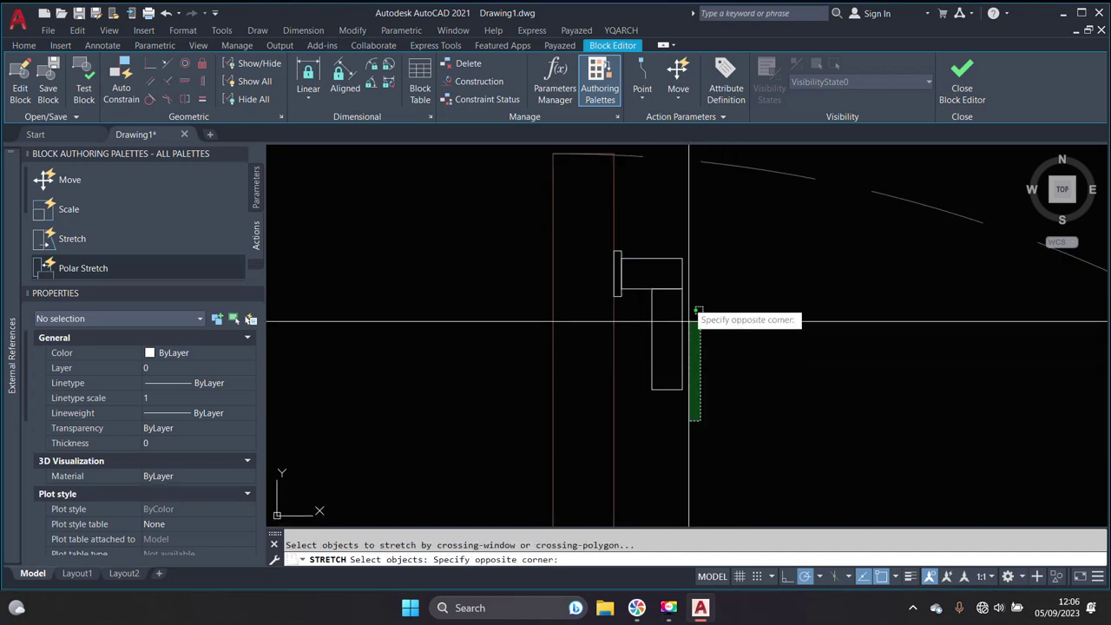
pyautogui.click(673, 233)
pyautogui.press('Return')
pyautogui.click(774, 331)
pyautogui.write('5')
pyautogui.press('Return')
# Stretch the handle's top edge down by 5 units
pyautogui.scroll(2, 703, 300)
pyautogui.press('Return')
pyautogui.click(702, 306)
pyautogui.click(569, 293)
pyautogui.press('Return')
pyautogui.click(698, 311)
pyautogui.write('5')
pyautogui.press('Return')
# Centre the rectangle and grip leg on the plate using the Mid Between 2 Points snap
pyautogui.moveTo(758, 336); pyautogui.dragTo(732, 372, button='middle')
pyautogui.write('m')
pyautogui.press('Return')
pyautogui.click(737, 380)
pyautogui.click(695, 319)
pyautogui.press('Return')
pyautogui.scroll(3, 661, 330)
pyautogui.click(638, 355)
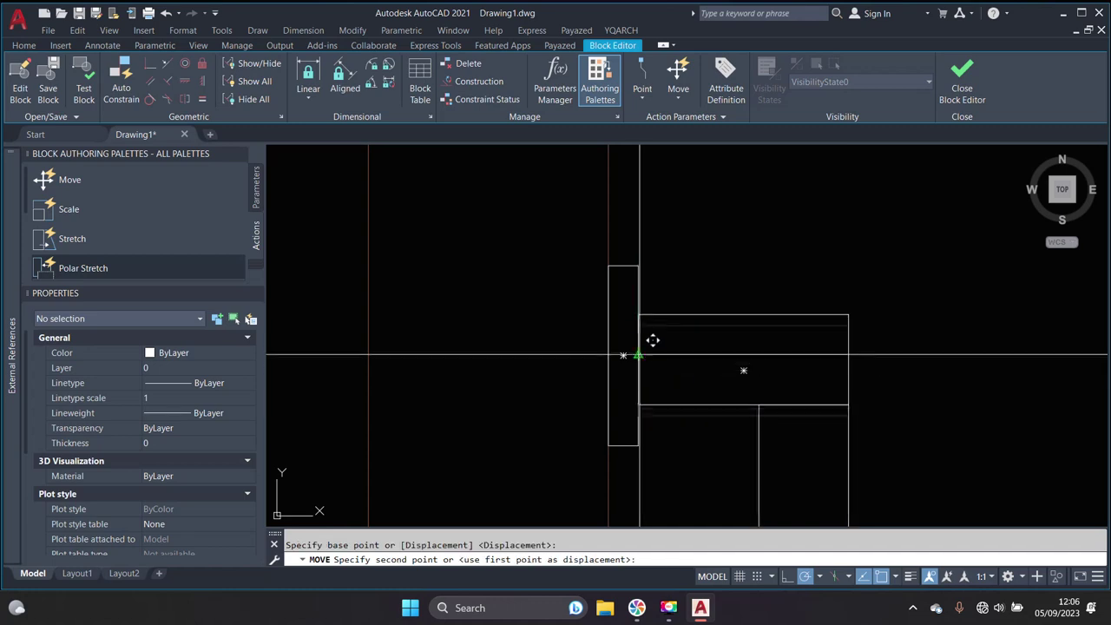
pyautogui.keyDown('shift'); pyautogui.rightClick(737, 281); pyautogui.keyUp('shift')
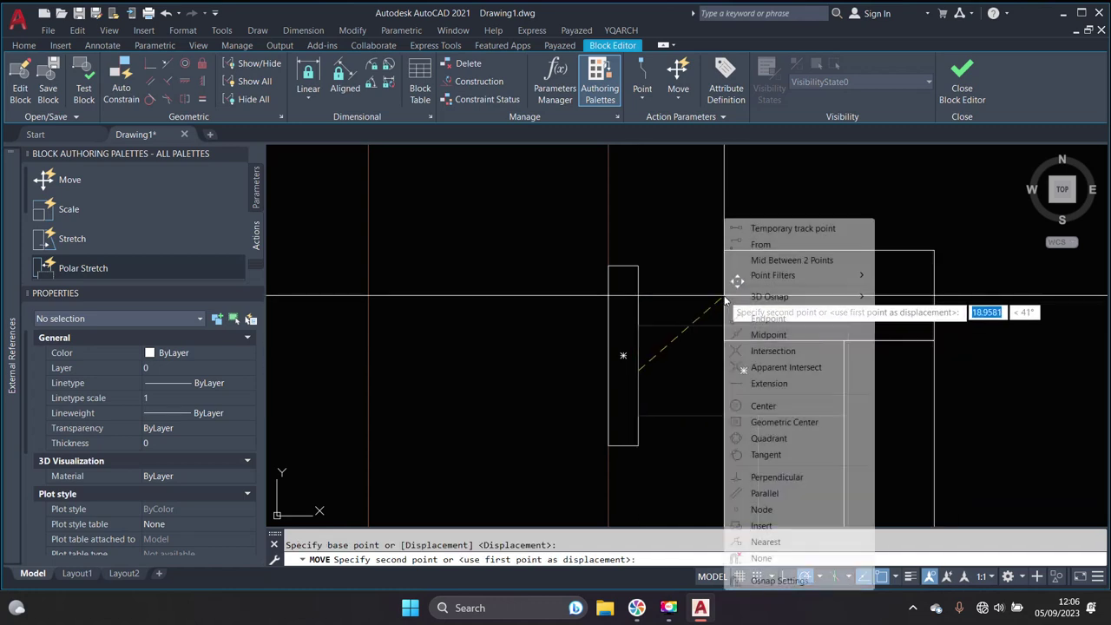
pyautogui.click(777, 260)
pyautogui.click(650, 255)
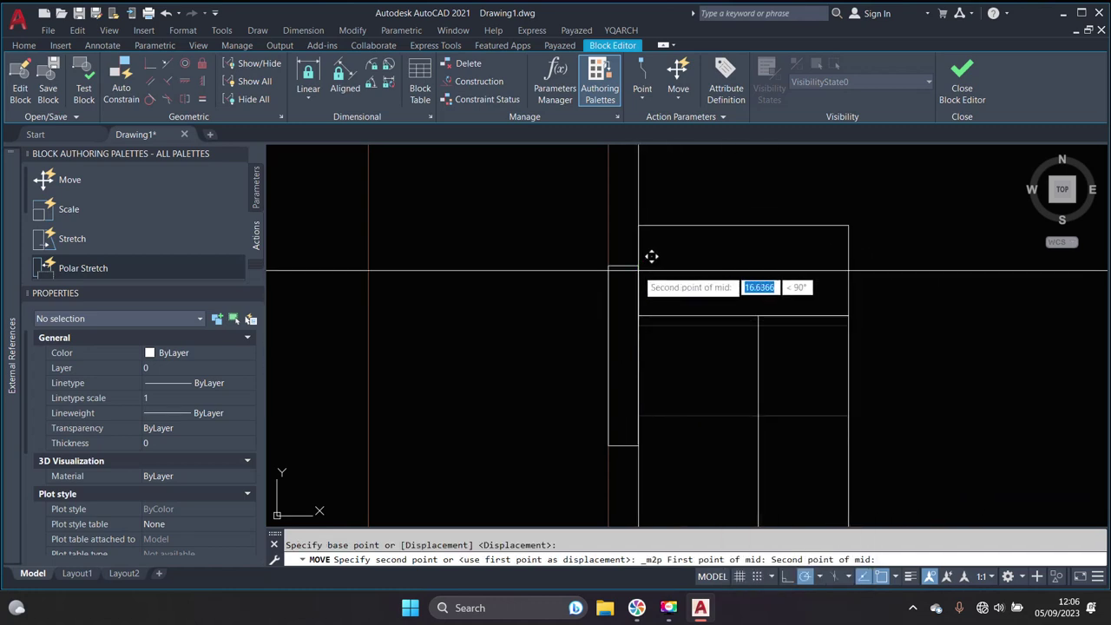
pyautogui.click(637, 446)
pyautogui.scroll(-2, 755, 368)
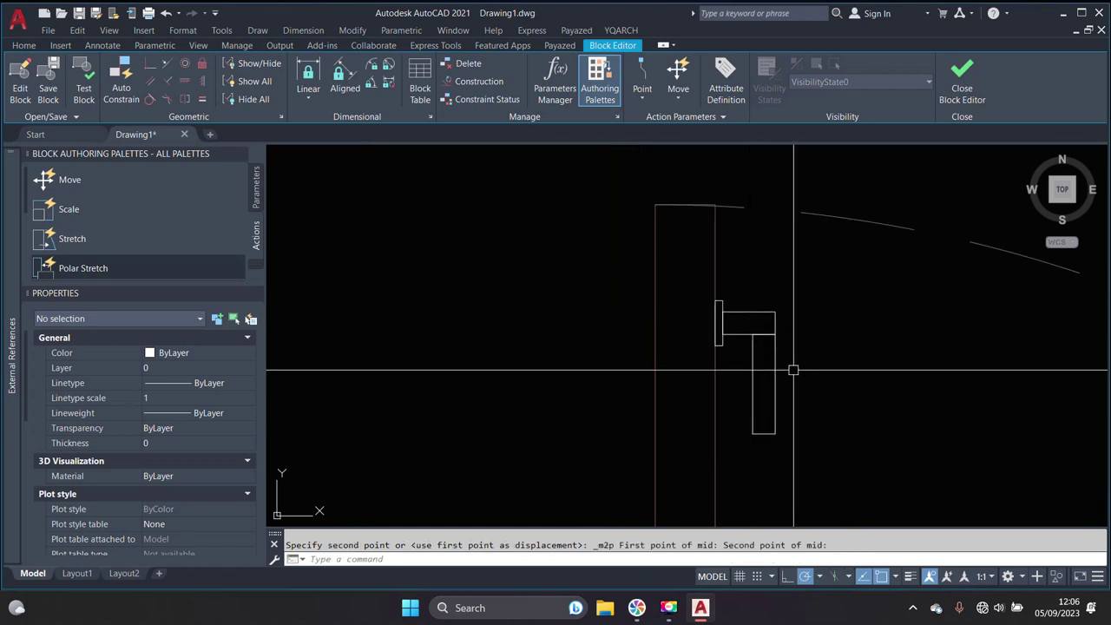
pyautogui.write('TR')
pyautogui.press('Return')
# Trim the overlapping handle lines with a fence
pyautogui.click(721, 344)
pyautogui.press('Return')
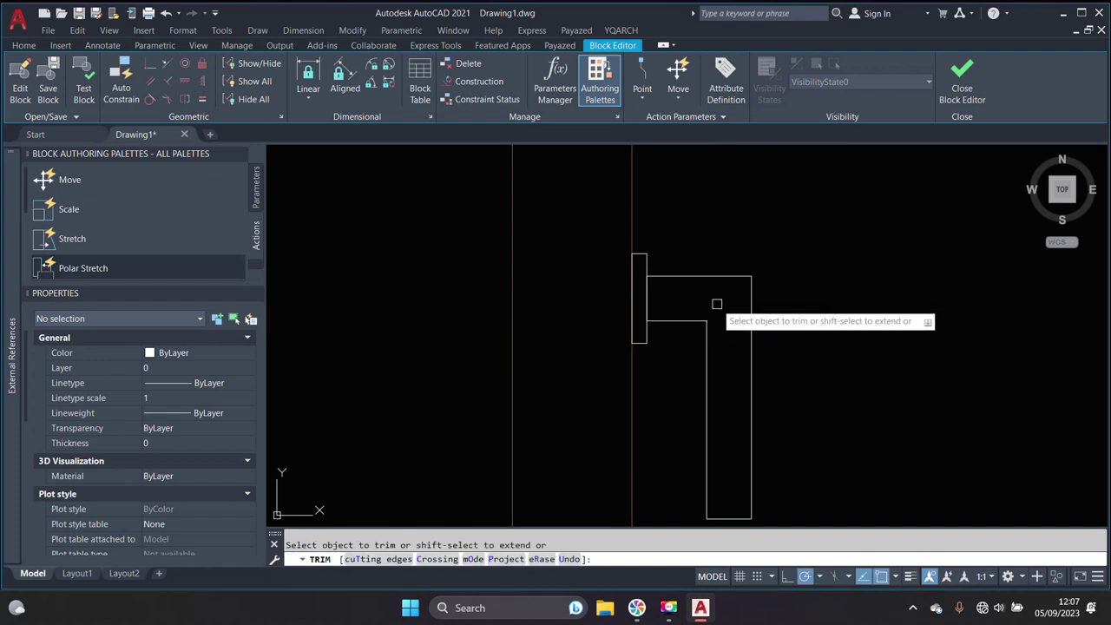
pyautogui.press('Return')
pyautogui.scroll(2, 724, 310)
pyautogui.moveTo(741, 281); pyautogui.dragTo(732, 327, button='middle')
pyautogui.write('DI')
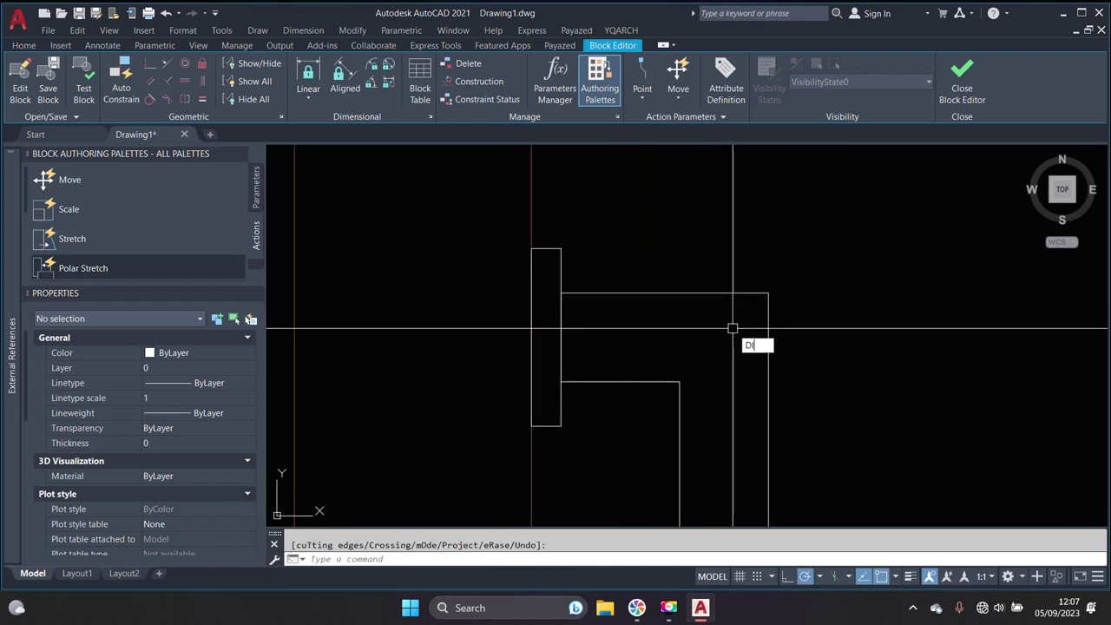
# Measure the handle, then round its bend with a radius 7 fillet
pyautogui.write('ST')
pyautogui.press('Return')
pyautogui.click(723, 294)
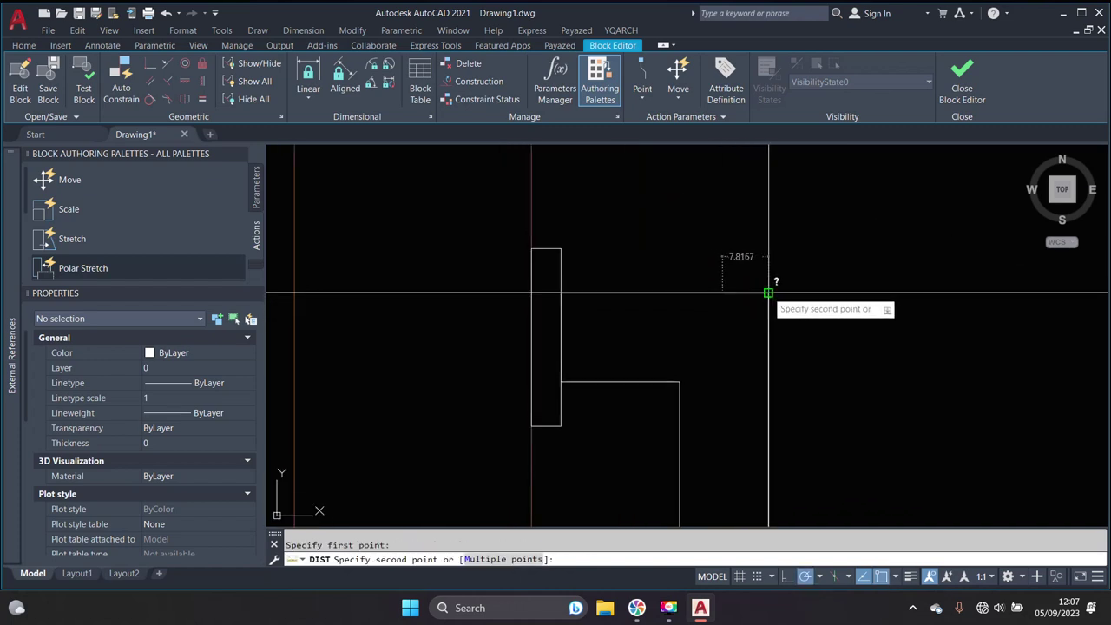
pyautogui.press('Escape')
pyautogui.press('Return')
pyautogui.write('R')
pyautogui.press('Return')
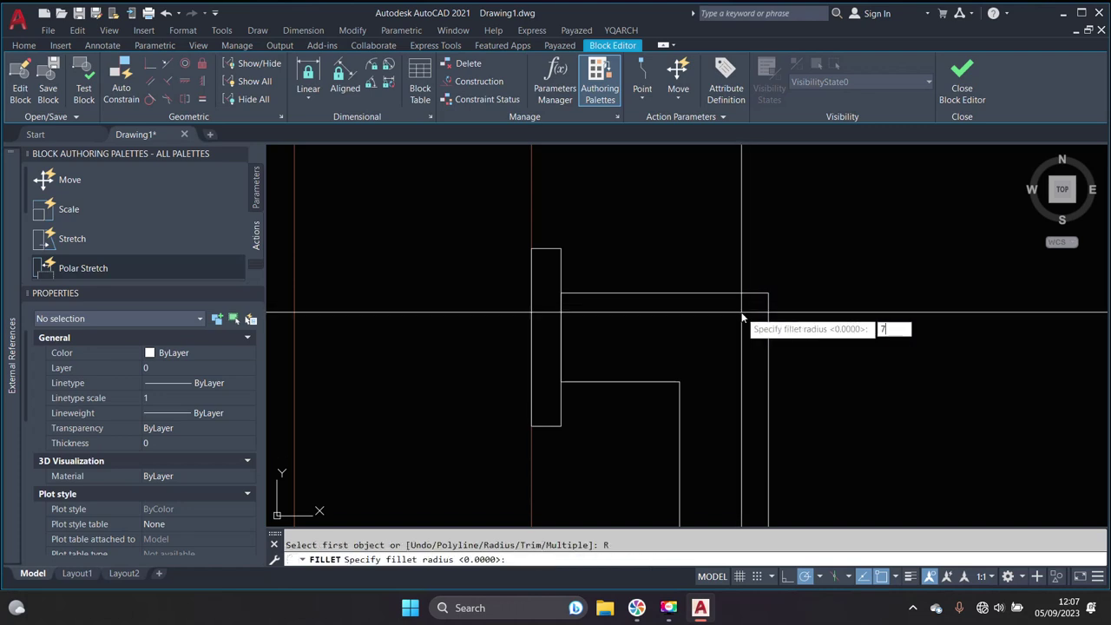
pyautogui.press('Return')
pyautogui.click(740, 290)
# Measure the grip width at the bottom of the handle
pyautogui.scroll(-3, 756, 317)
pyautogui.scroll(2, 788, 405)
pyautogui.moveTo(788, 405); pyautogui.dragTo(716, 453, button='middle')
pyautogui.scroll(3, 717, 453)
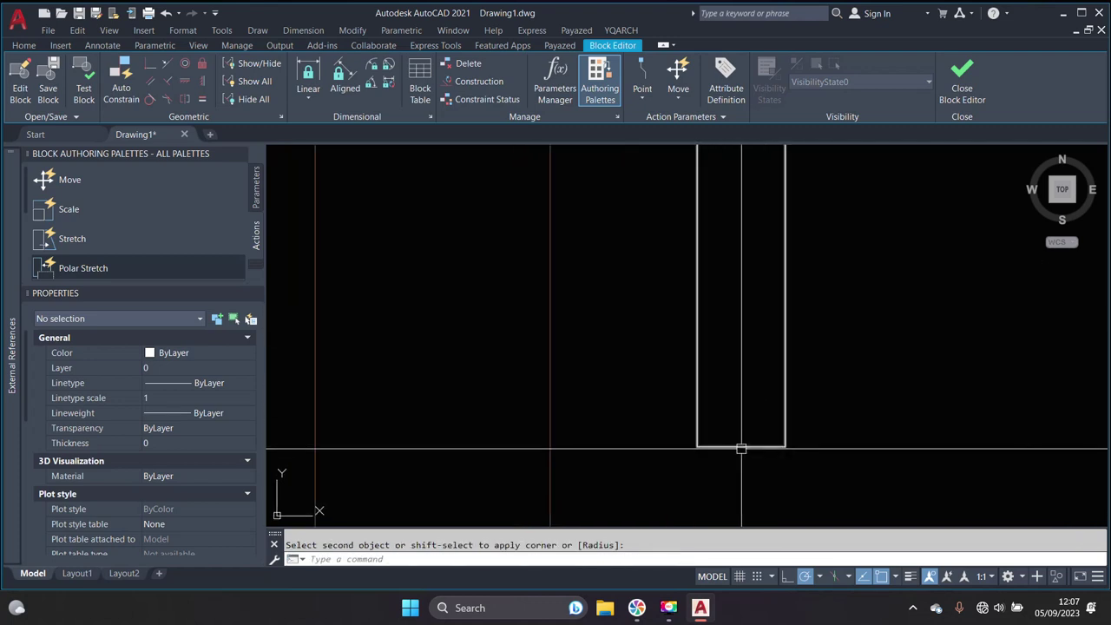
pyautogui.press('Return')
pyautogui.click(740, 448)
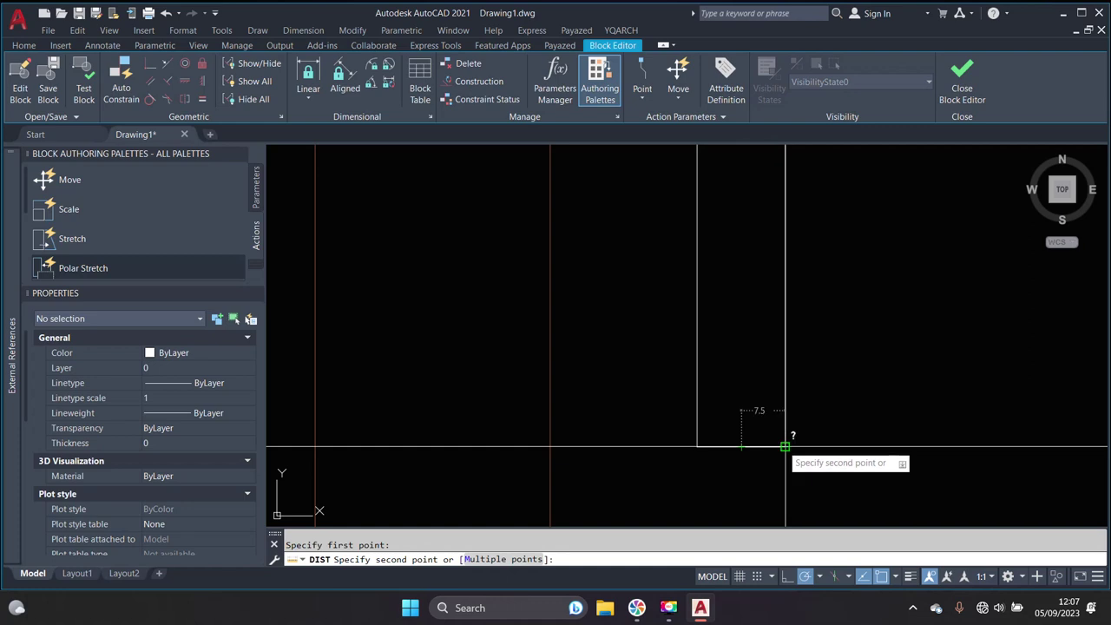
pyautogui.press('Escape')
# Fillet both bottom corners of the grip with radius 7.5
pyautogui.press('Return')
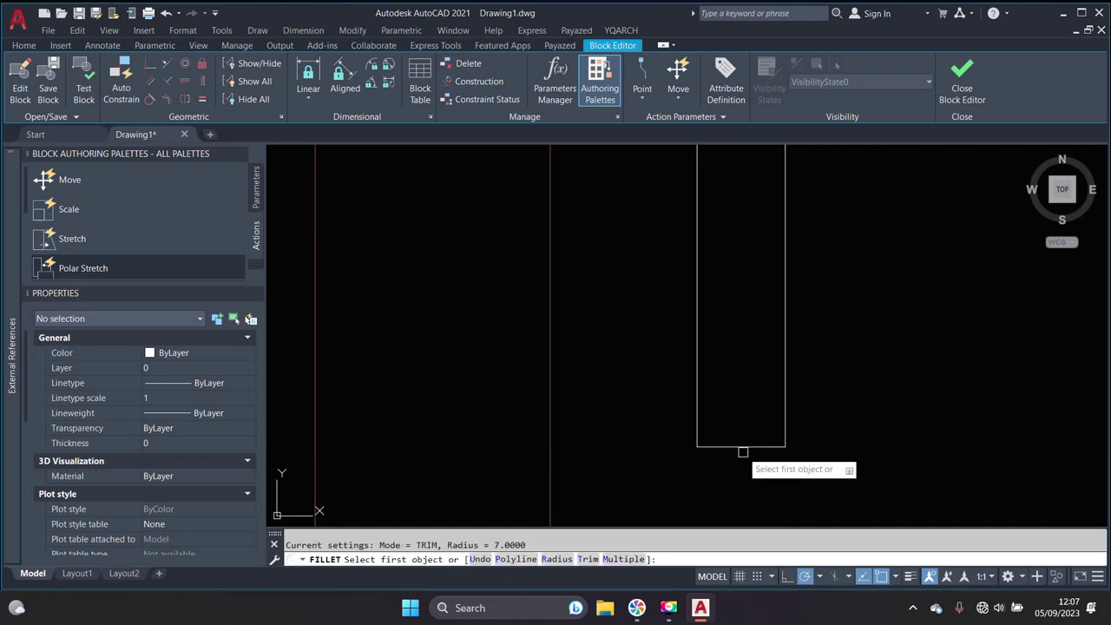
pyautogui.write('R')
pyautogui.press('Return')
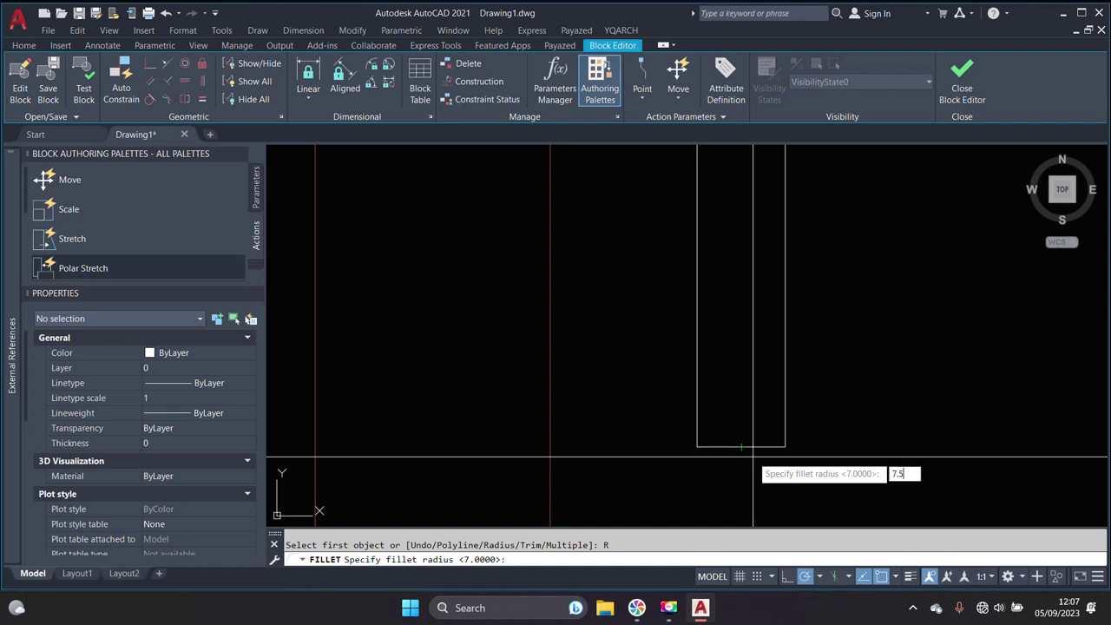
pyautogui.write('7.5')
pyautogui.press('Return')
pyautogui.click(764, 447)
pyautogui.click(784, 426)
pyautogui.press('Return')
pyautogui.click(717, 446)
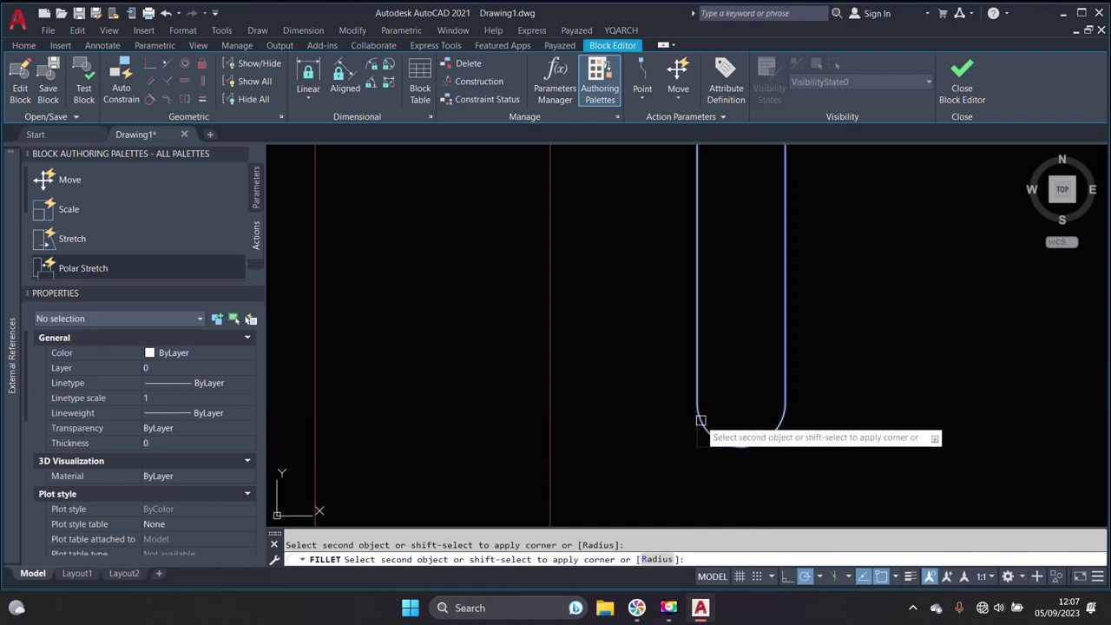
pyautogui.click(702, 424)
pyautogui.scroll(-3, 770, 446)
pyautogui.scroll(2, 782, 434)
pyautogui.scroll(2, 829, 431)
pyautogui.scroll(2, 829, 431)
pyautogui.scroll(2, 764, 365)
pyautogui.scroll(2, 735, 336)
pyautogui.moveTo(711, 335); pyautogui.dragTo(721, 338, button='middle')
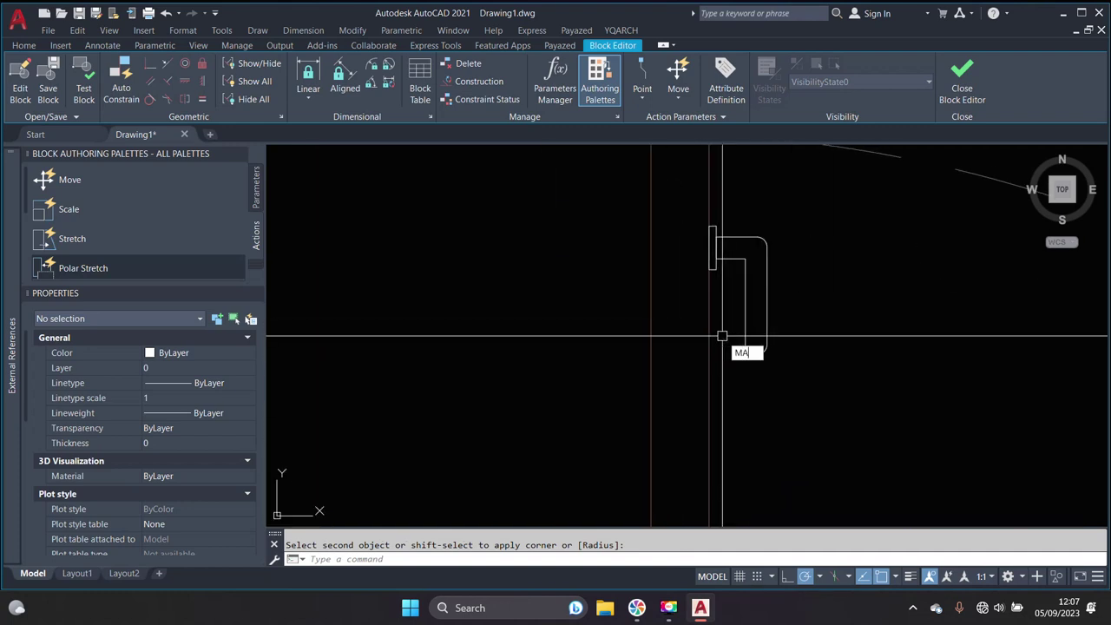
# Match the handle's properties to the red door line
pyautogui.press('Return')
pyautogui.click(710, 369)
pyautogui.click(670, 198)
pyautogui.click(807, 404)
pyautogui.moveTo(745, 396); pyautogui.dragTo(752, 432, button='middle')
# Mirror the handle about the leaf's midline, keeping the original
pyautogui.click(670, 265)
pyautogui.click(833, 472)
pyautogui.press('Return')
pyautogui.keyDown('shift'); pyautogui.rightClick(683, 389); pyautogui.keyUp('shift')
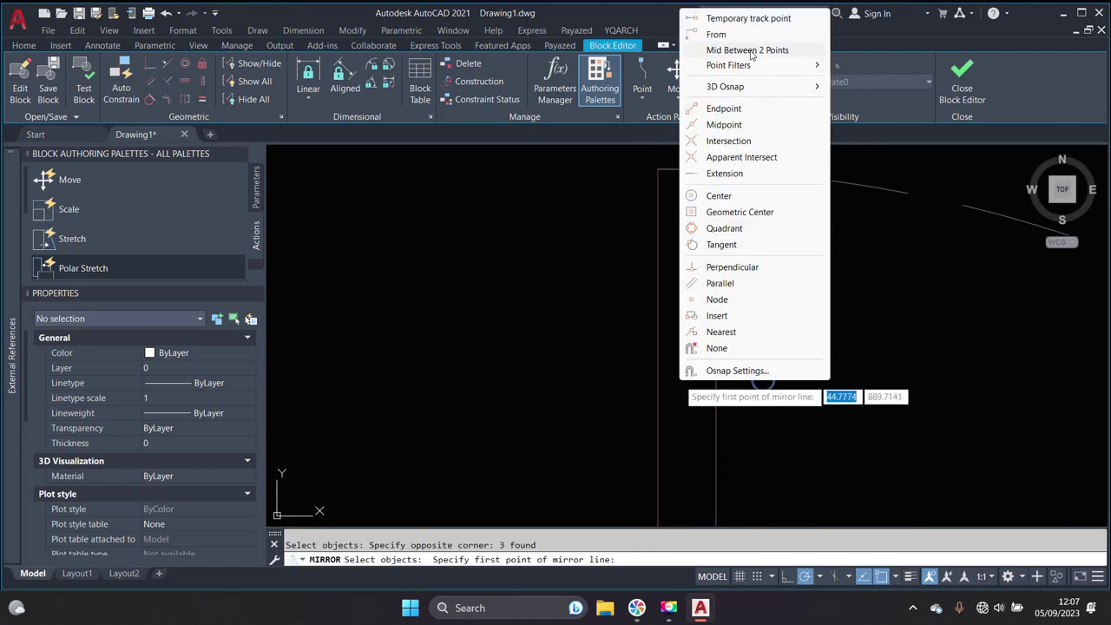
pyautogui.click(747, 50)
pyautogui.click(658, 373)
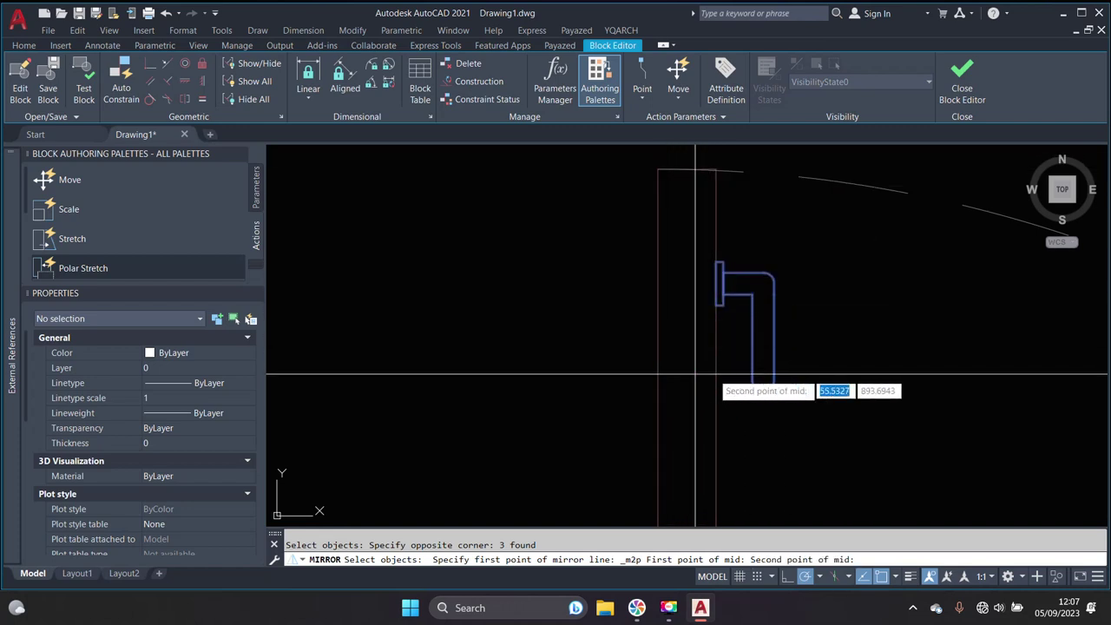
pyautogui.click(716, 374)
pyautogui.click(685, 446)
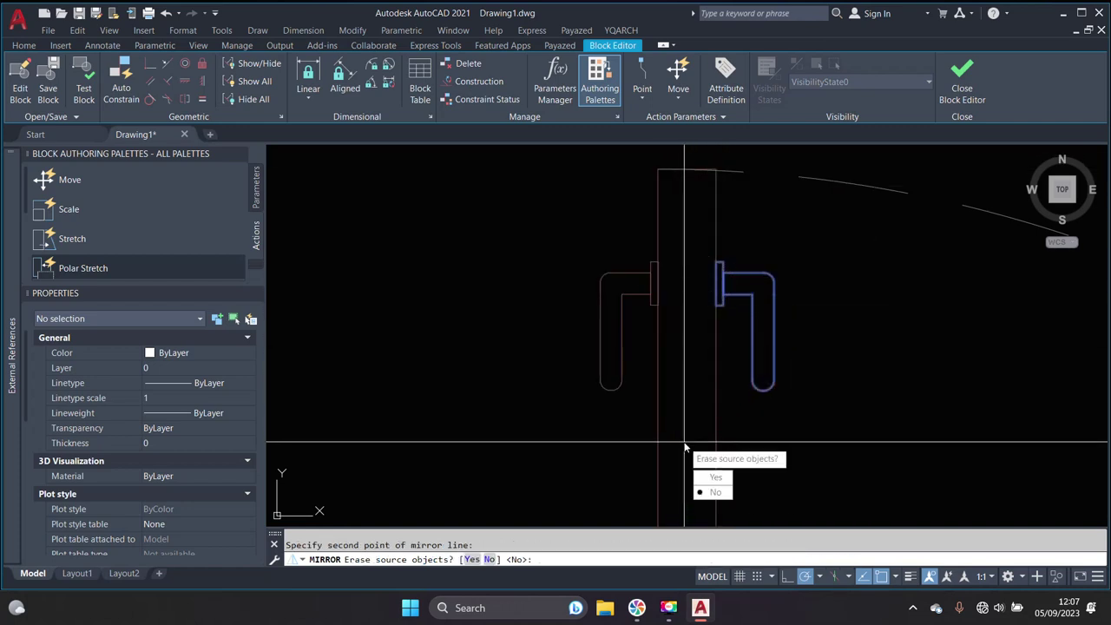
pyautogui.press('Return')
pyautogui.scroll(-3, 669, 342)
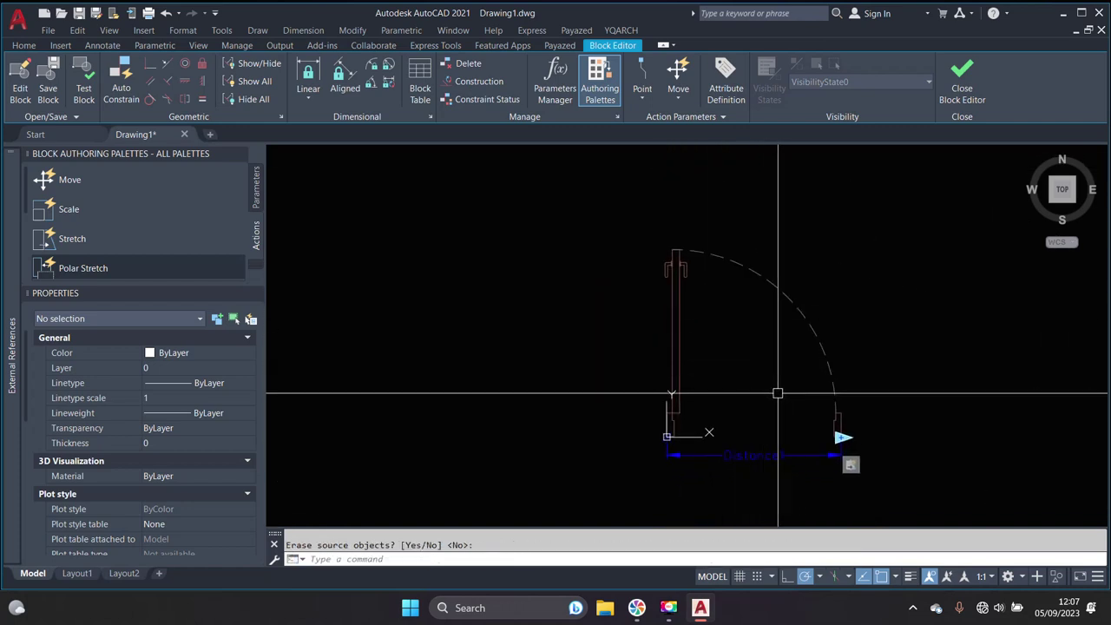
pyautogui.press('Escape')
# Add a Stretch action on Distance1's end point and draw its stretch frame
pyautogui.click(63, 242)
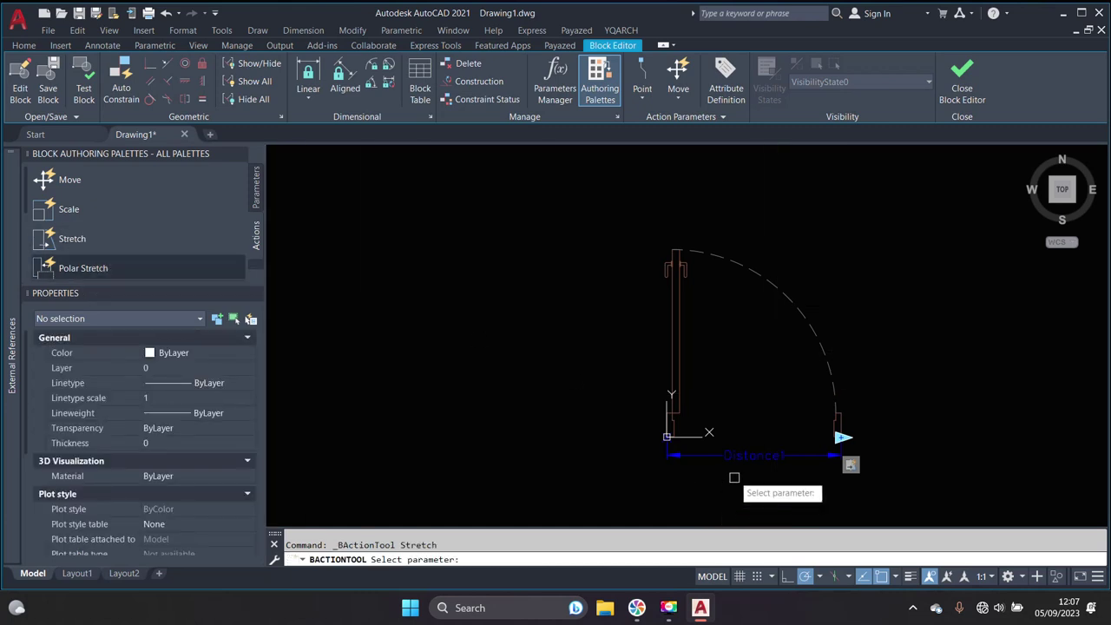
pyautogui.scroll(3, 804, 453)
pyautogui.click(811, 460)
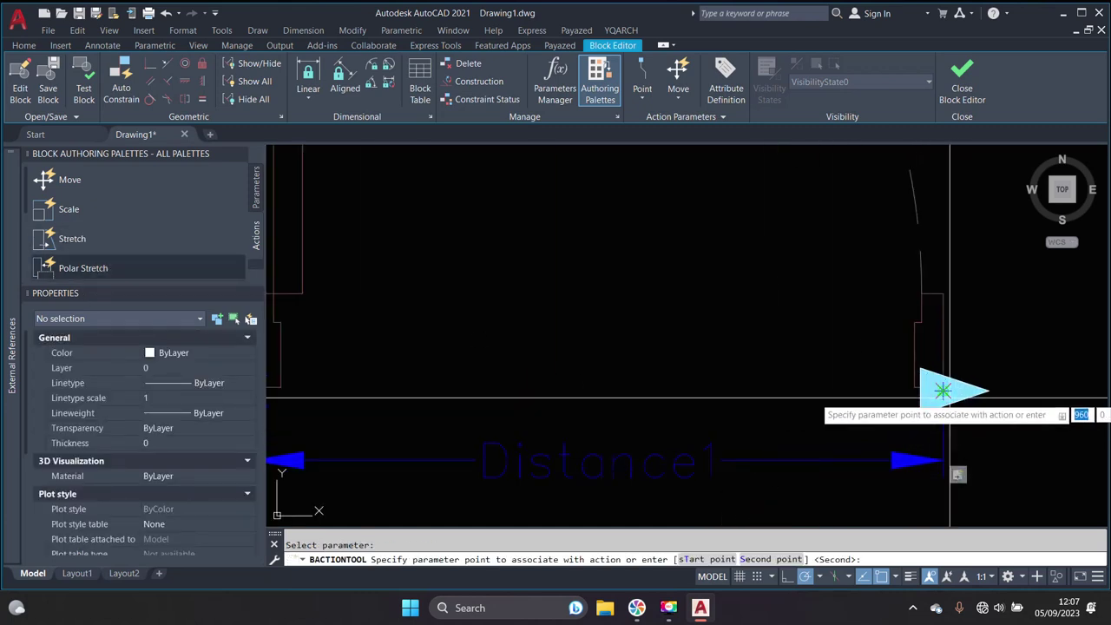
pyautogui.click(944, 390)
pyautogui.scroll(-3, 943, 427)
pyautogui.scroll(5, 943, 463)
pyautogui.moveTo(686, 182); pyautogui.dragTo(698, 310, button='middle')
pyautogui.click(665, 240)
pyautogui.scroll(-3, 730, 312)
pyautogui.click(809, 417)
# Select both handles and the top of the door leaf for the stretch
pyautogui.scroll(3, 773, 361)
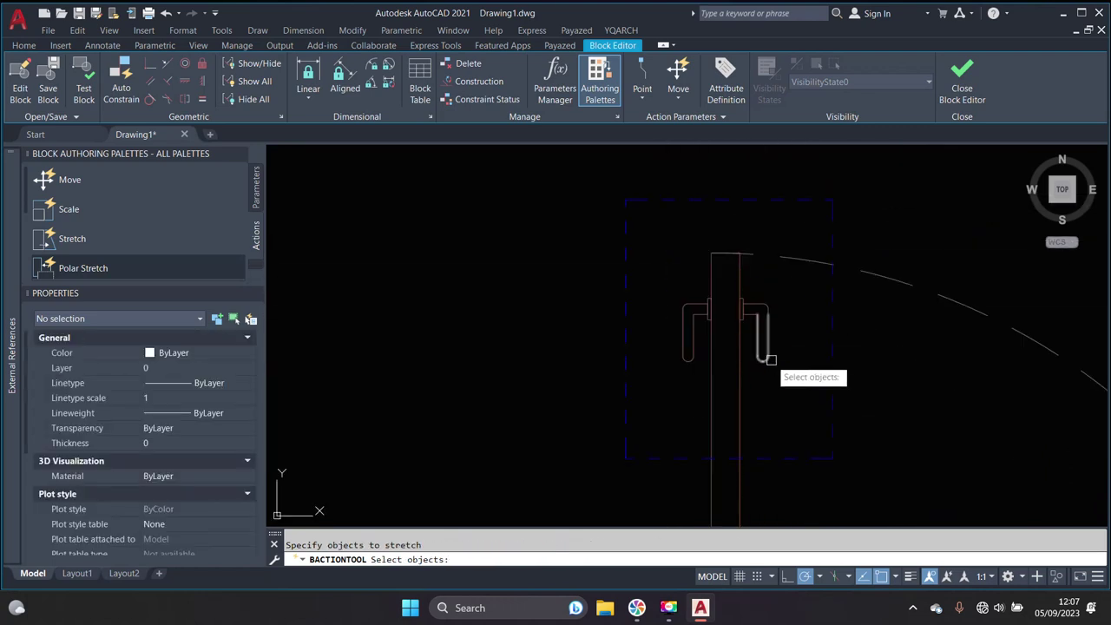
pyautogui.scroll(3, 778, 339)
pyautogui.scroll(-3, 698, 266)
pyautogui.click(784, 342)
pyautogui.click(905, 447)
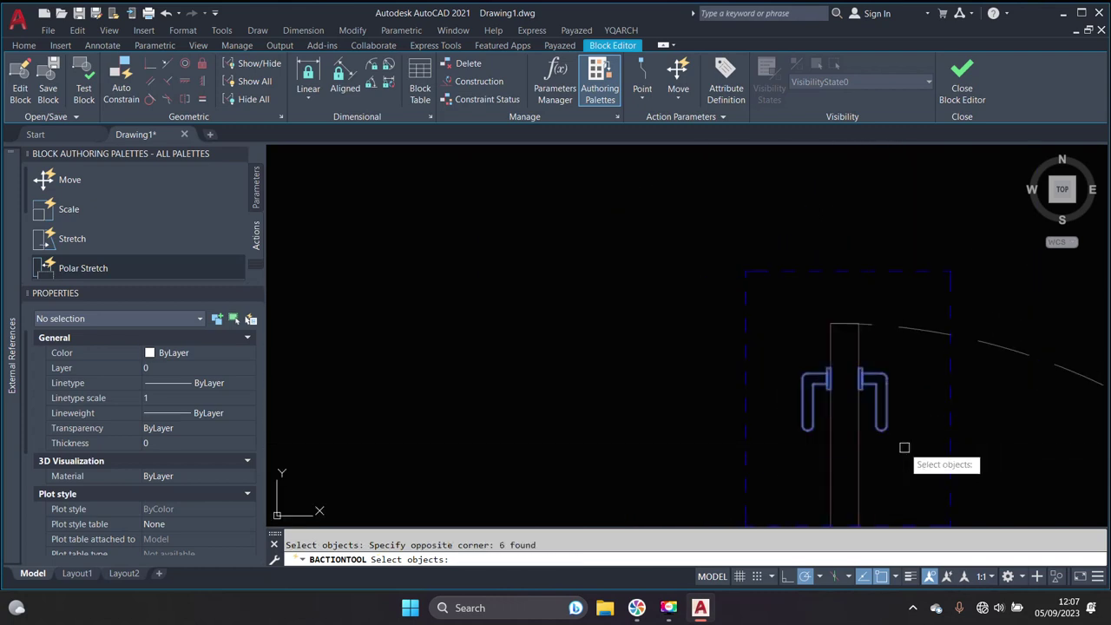
pyautogui.scroll(1, 904, 440)
pyautogui.click(861, 372)
pyautogui.click(770, 330)
pyautogui.scroll(-2, 786, 358)
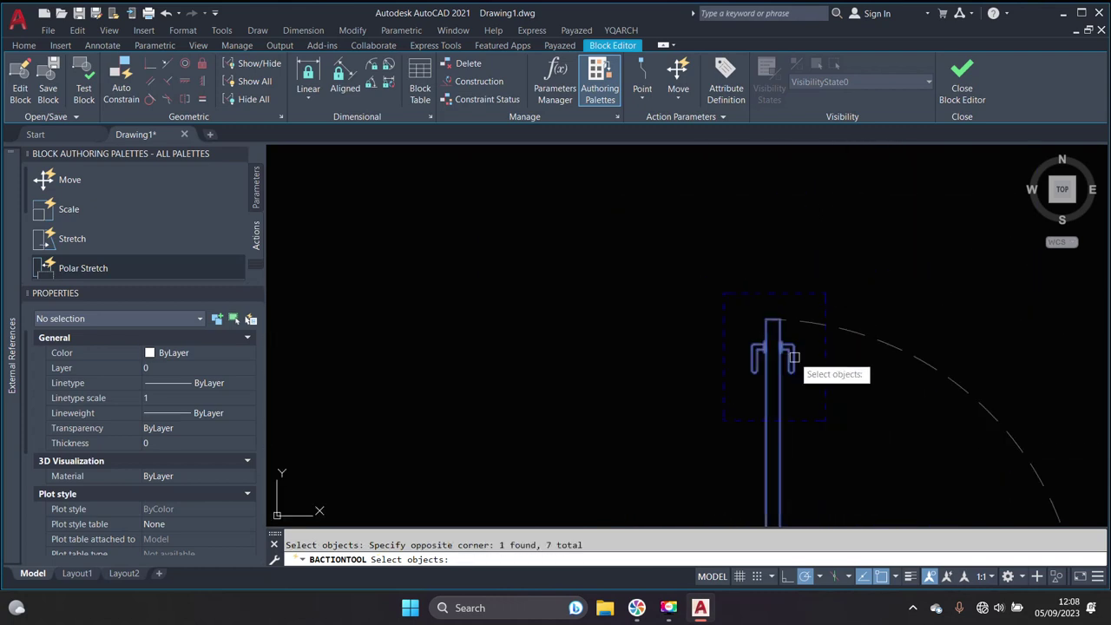
pyautogui.scroll(-1, 730, 290)
pyautogui.press('Return')
pyautogui.scroll(-2, 739, 261)
pyautogui.scroll(3, 797, 339)
pyautogui.scroll(-3, 797, 338)
pyautogui.scroll(4, 821, 441)
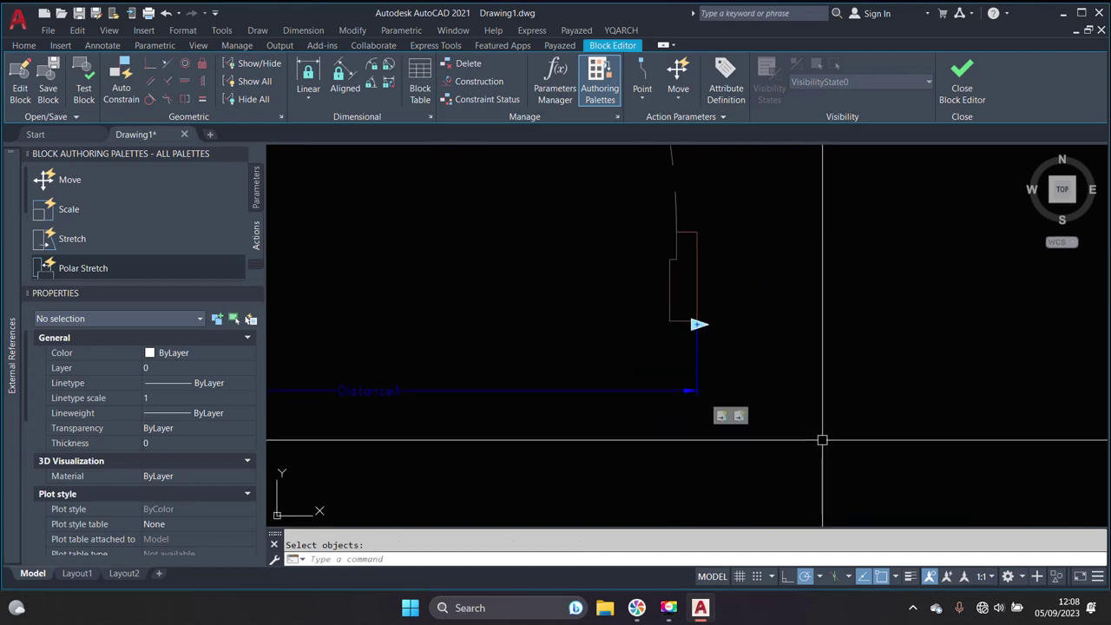
pyautogui.scroll(2, 741, 428)
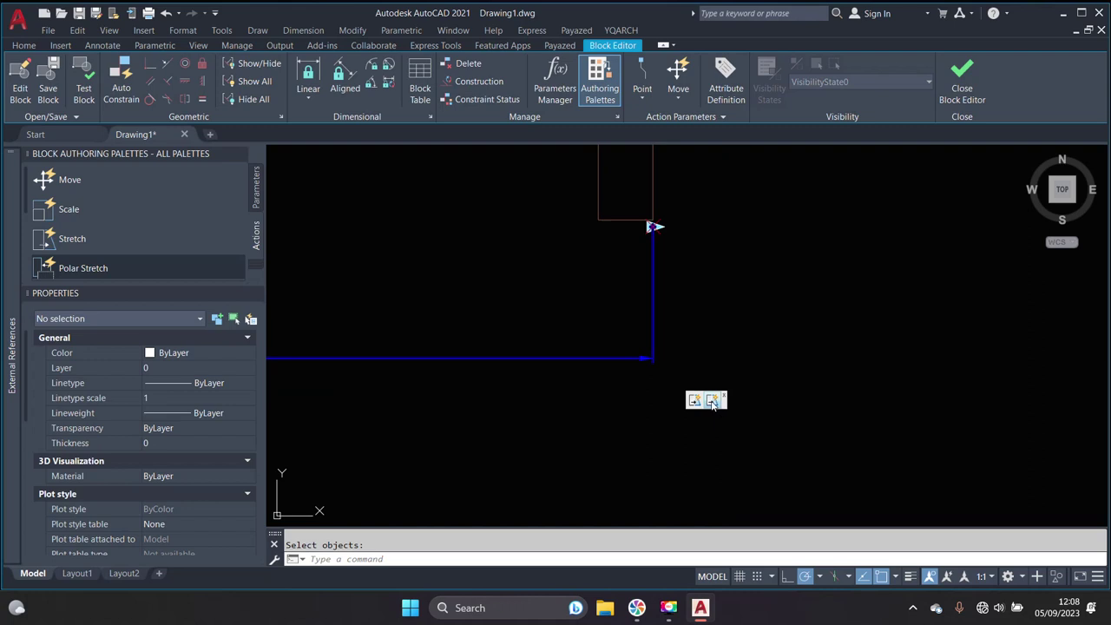
pyautogui.scroll(-2, 707, 401)
pyautogui.scroll(-1, 590, 305)
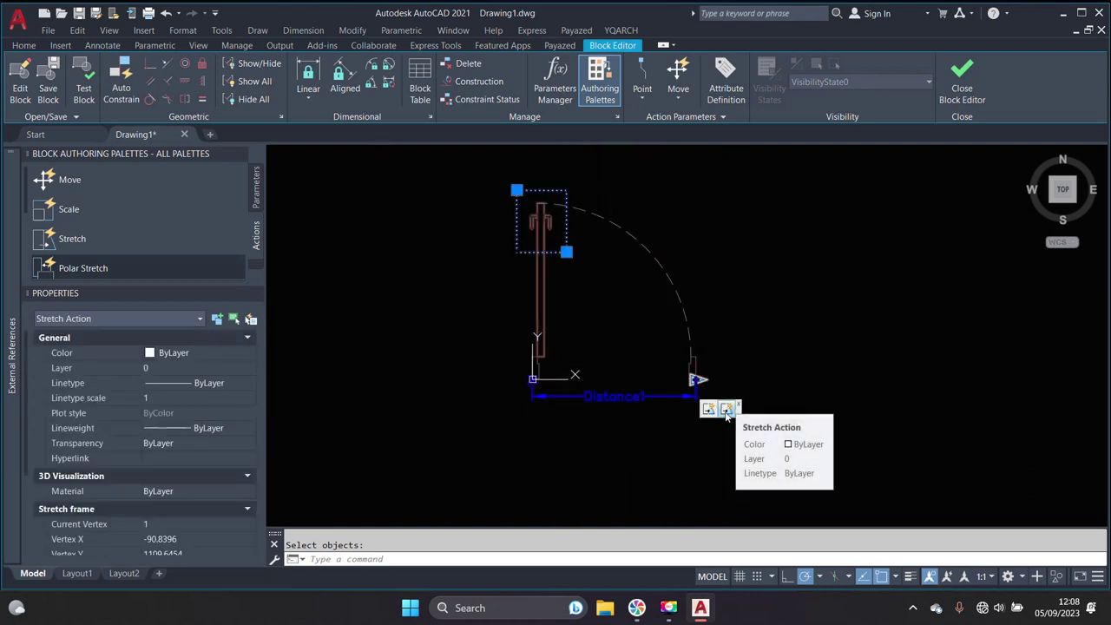
# Give Stretch1 an angle offset override of 90 in Properties
pyautogui.click(727, 414)
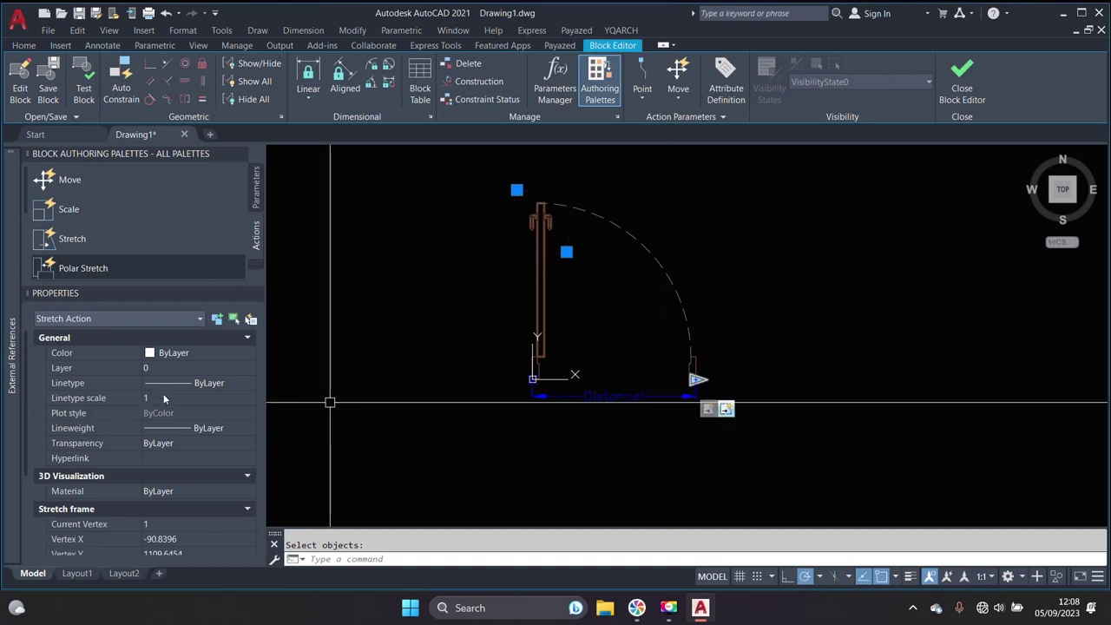
pyautogui.scroll(-3, 155, 407)
pyautogui.scroll(1, 174, 447)
pyautogui.scroll(-1, 196, 499)
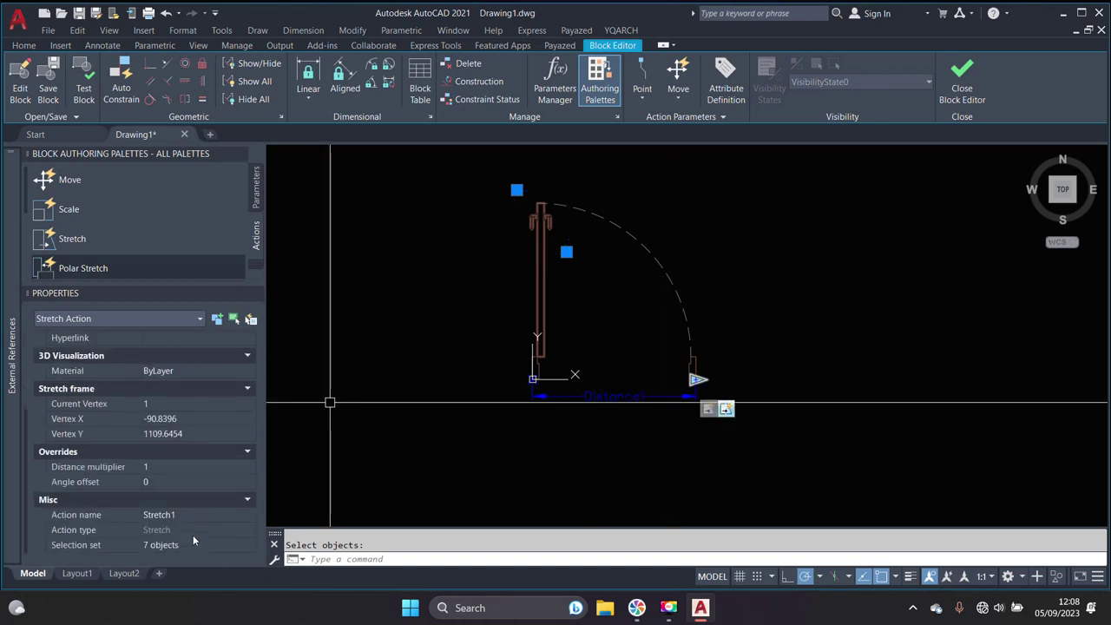
pyautogui.click(155, 481)
pyautogui.write('90')
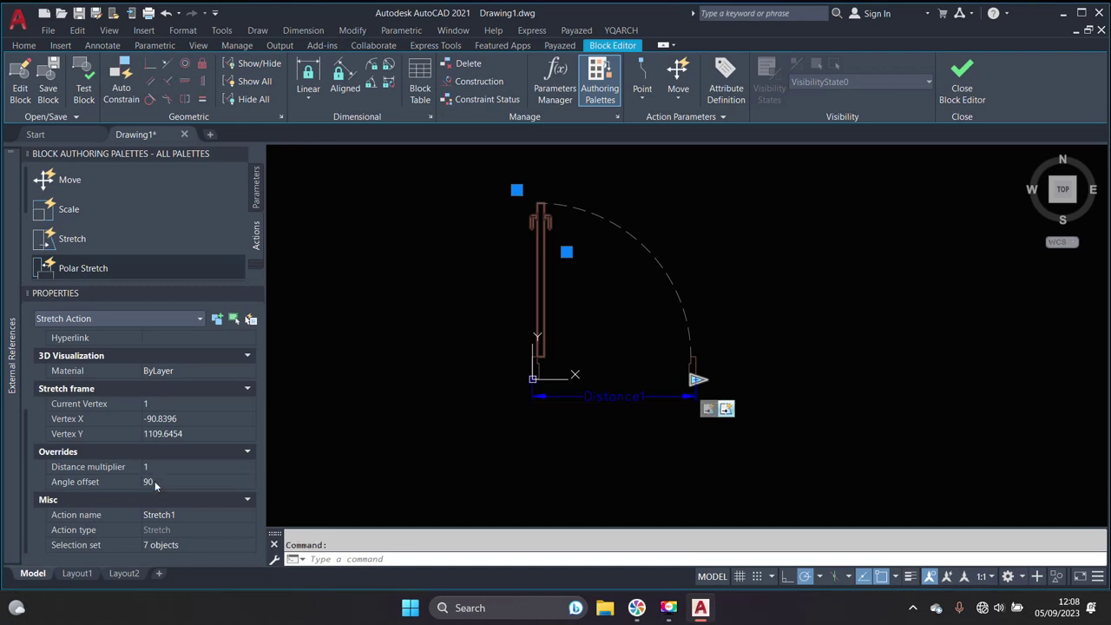
pyautogui.scroll(3, 602, 400)
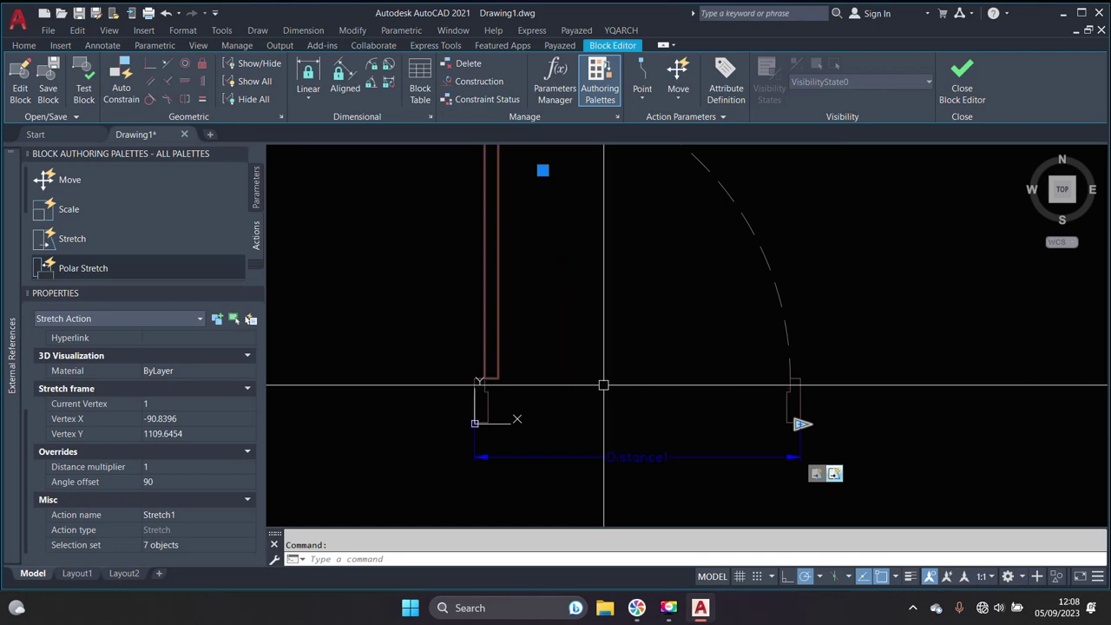
pyautogui.click(255, 198)
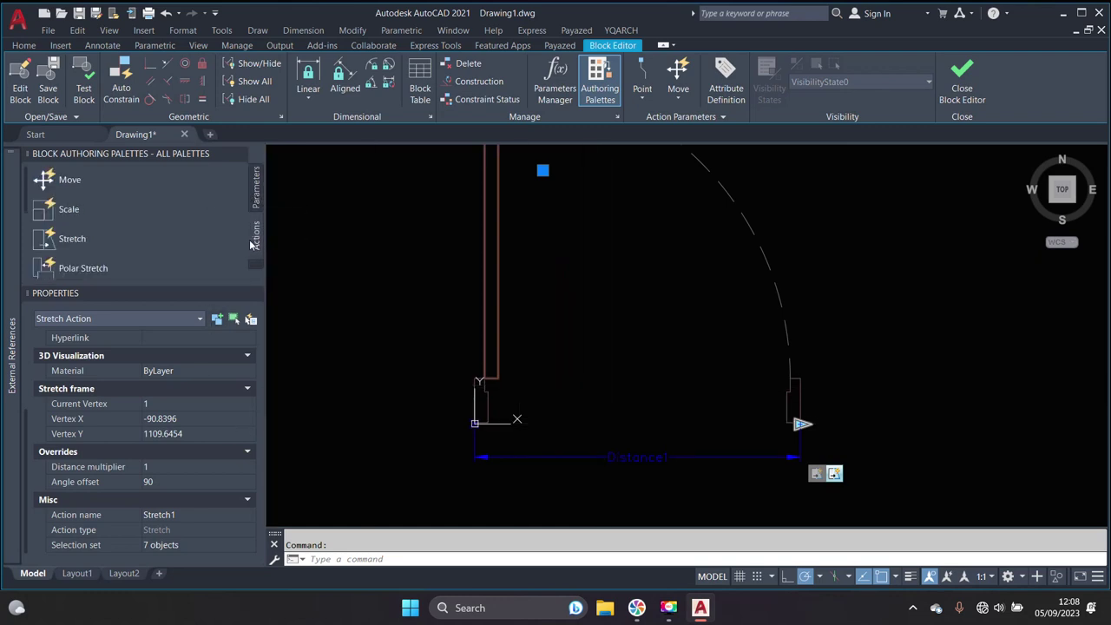
pyautogui.click(67, 212)
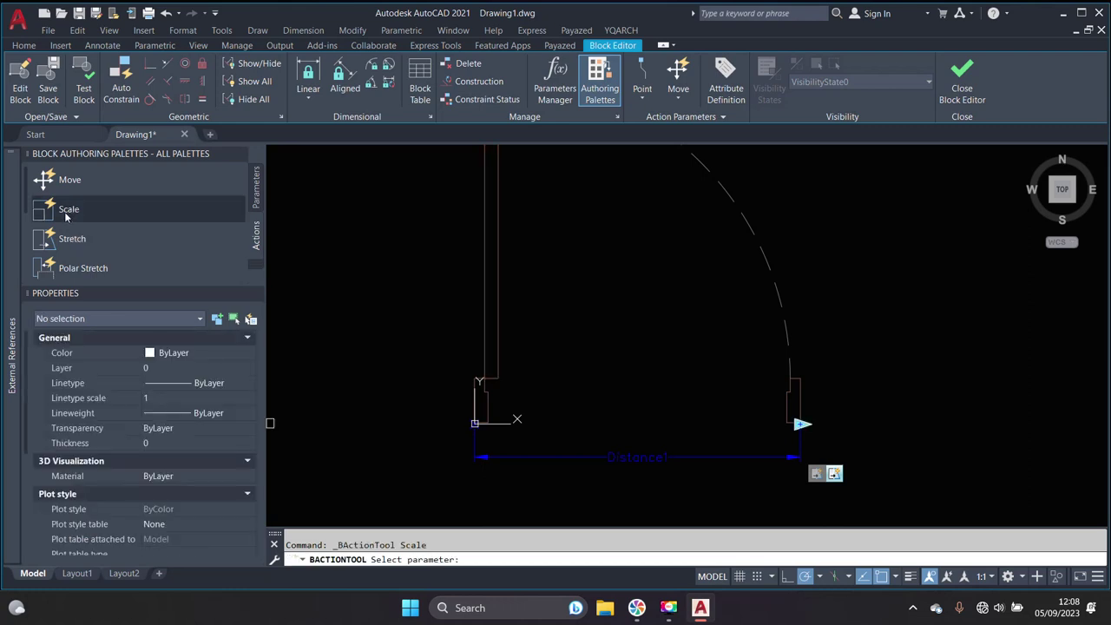
# Add a Scale action on Distance1 acting on the swing arc
pyautogui.click(686, 454)
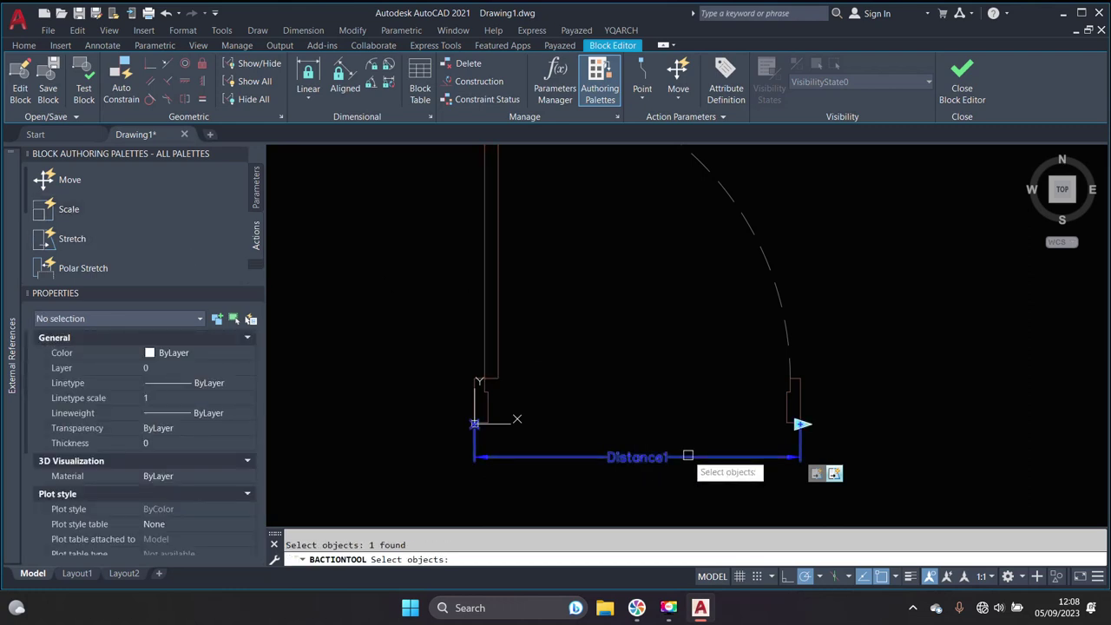
pyautogui.scroll(-3, 688, 455)
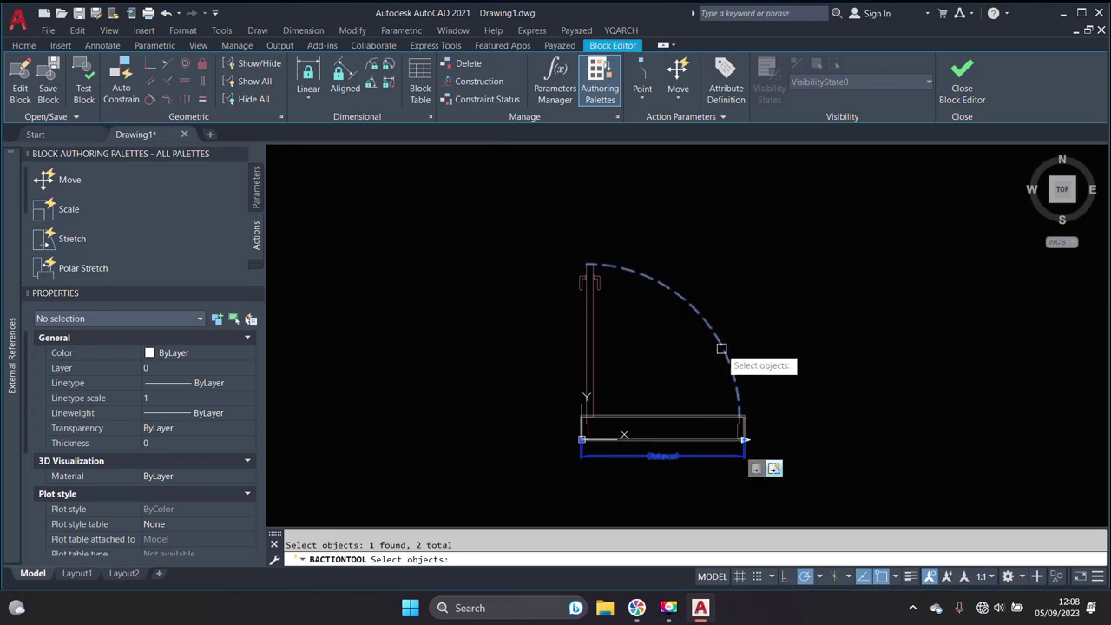
pyautogui.press('Return')
# Close the Block Editor, saving the changes to DOOR
pyautogui.click(964, 76)
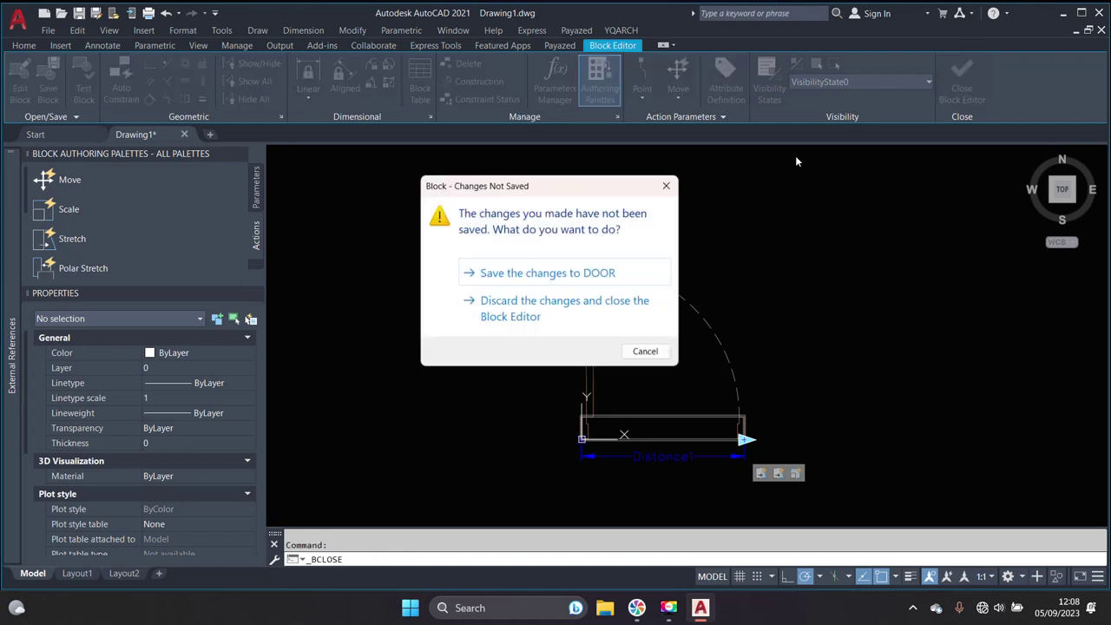
pyautogui.click(540, 276)
pyautogui.scroll(2, 589, 348)
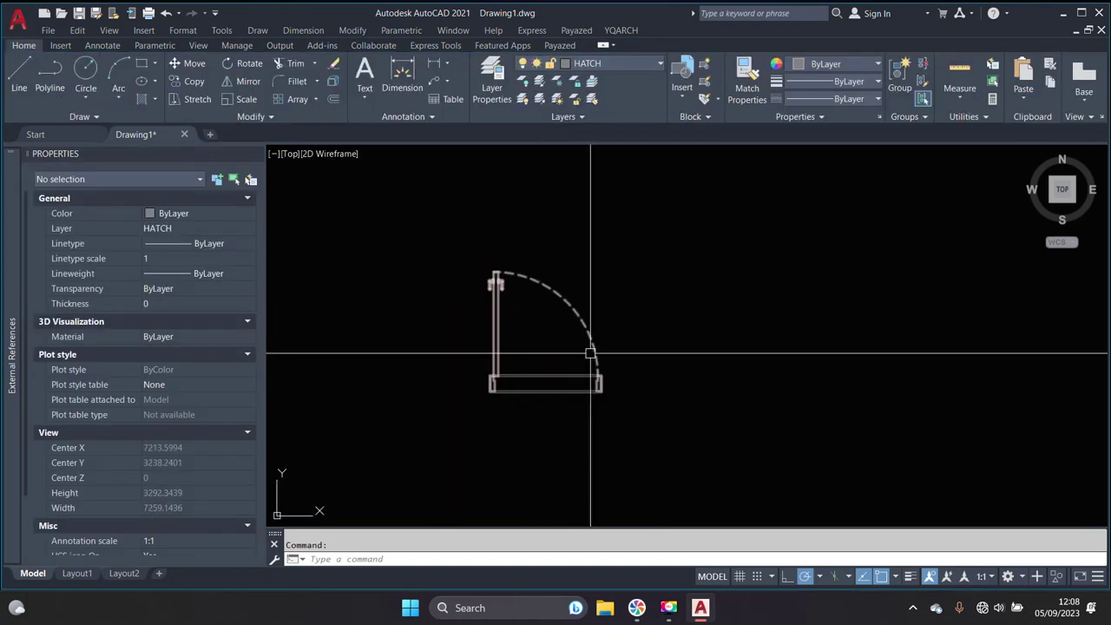
pyautogui.click(592, 373)
pyautogui.scroll(2, 599, 399)
pyautogui.scroll(1, 602, 412)
pyautogui.scroll(-1, 607, 445)
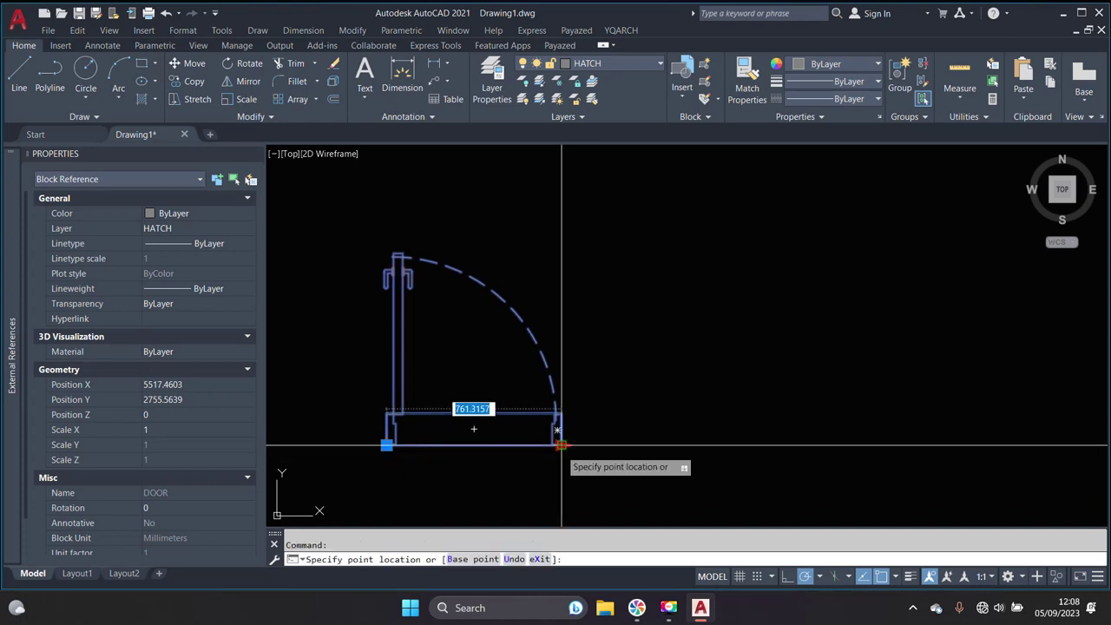
pyautogui.click(599, 445)
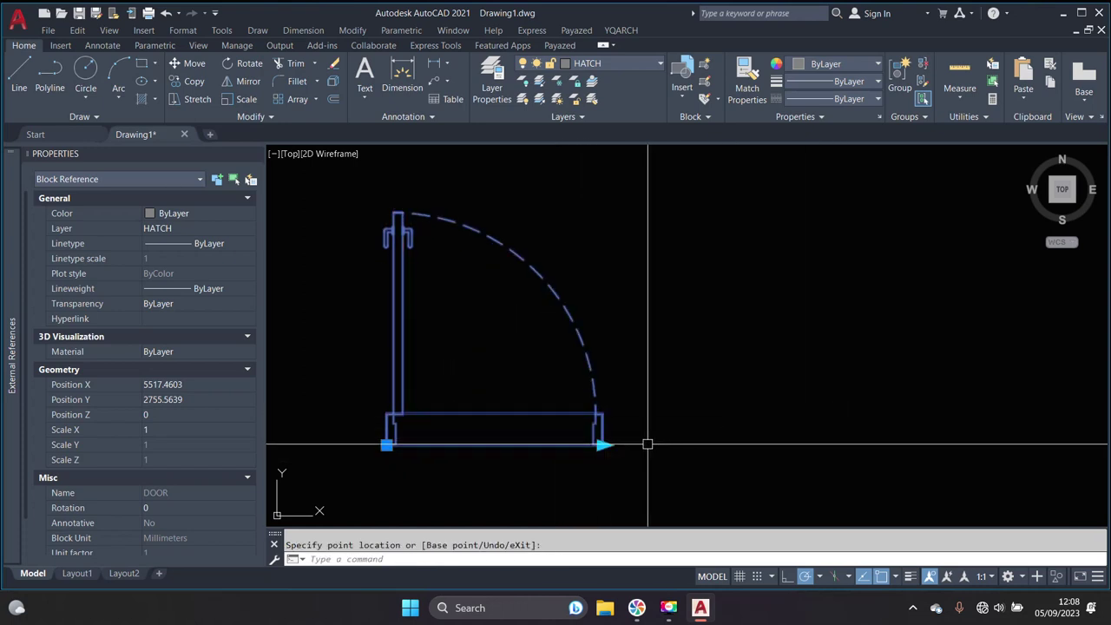
pyautogui.click(603, 445)
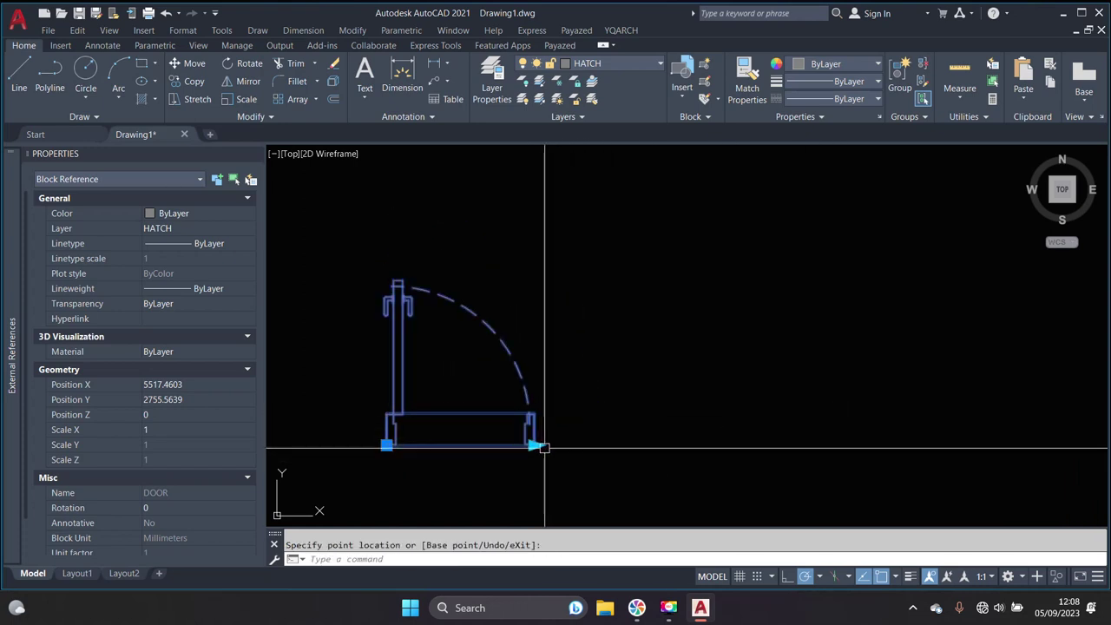
pyautogui.hotkey('ctrl', 'z')
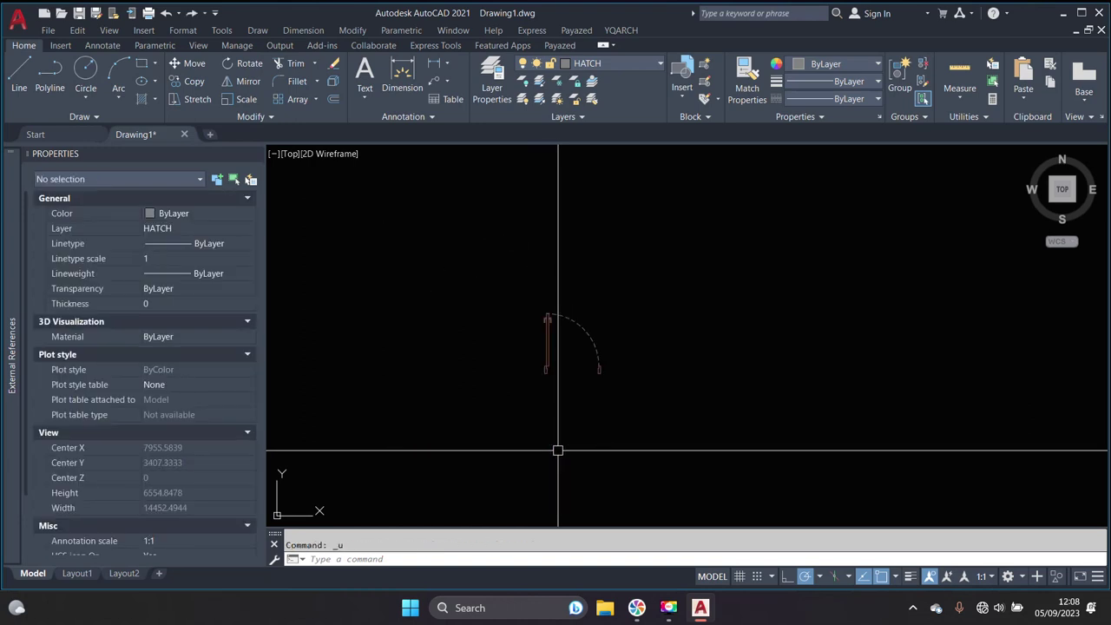
pyautogui.scroll(5, 578, 317)
pyautogui.click(618, 412)
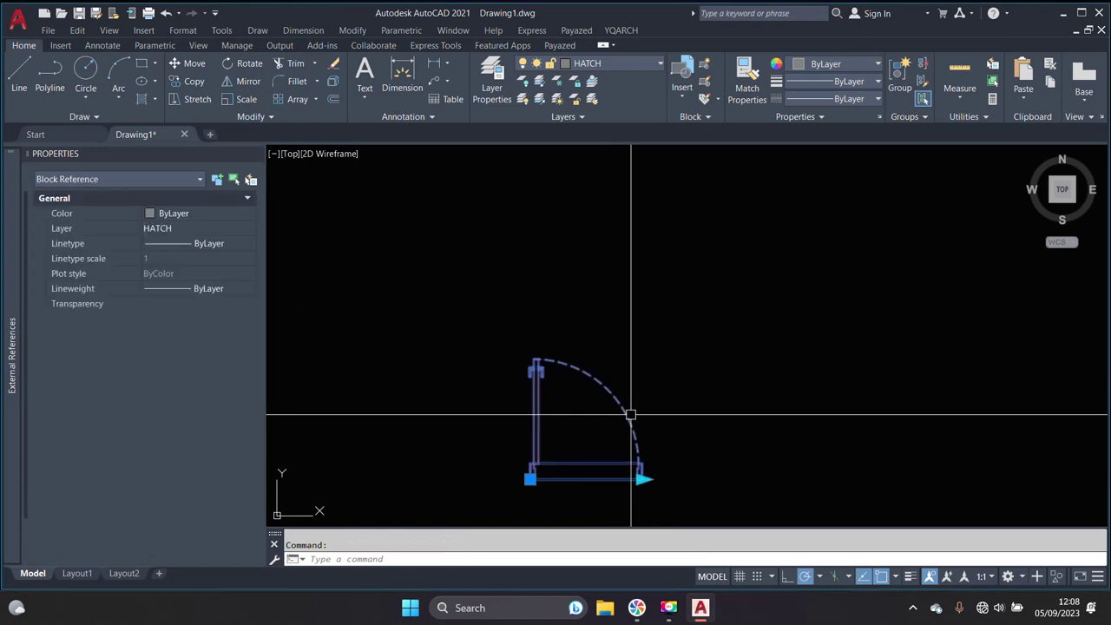
pyautogui.doubleClick(641, 448)
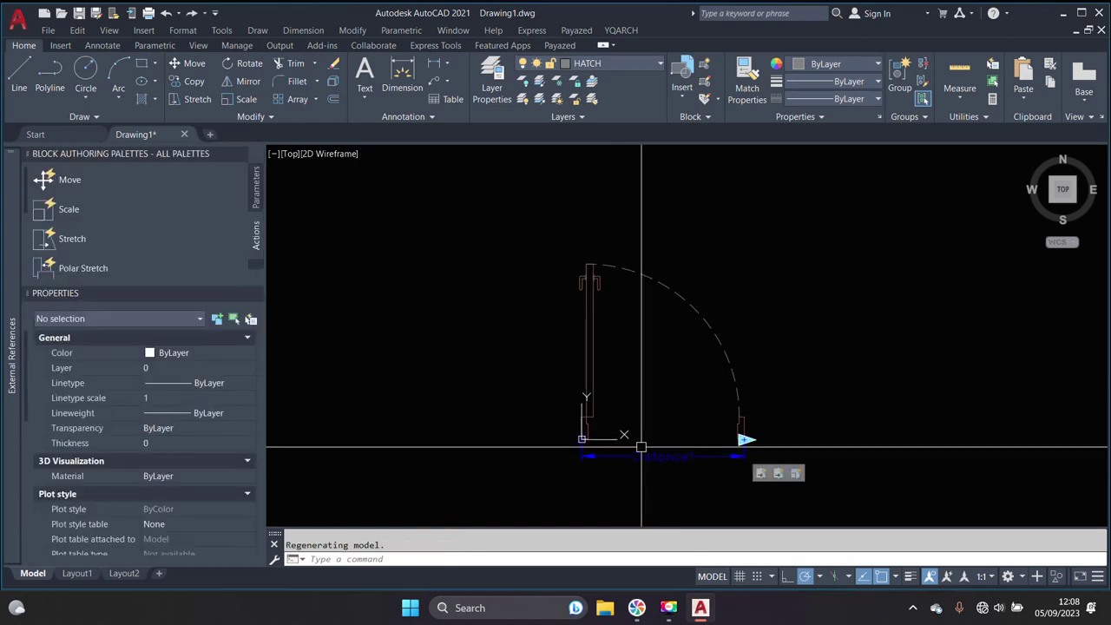
pyautogui.hotkey('ctrl', 'z')
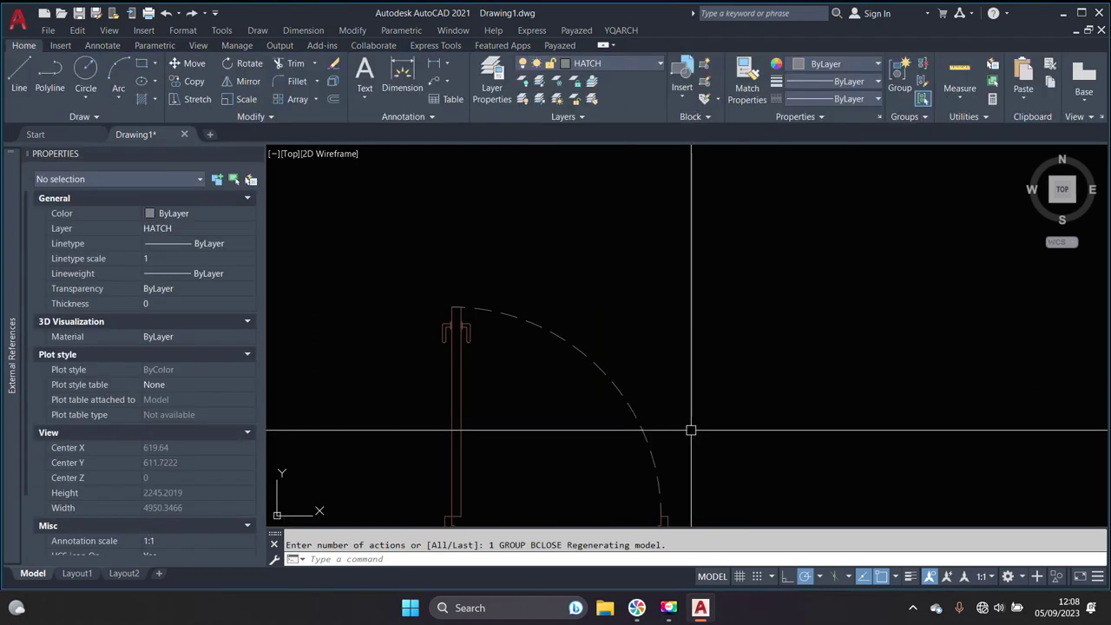
pyautogui.scroll(5, 687, 455)
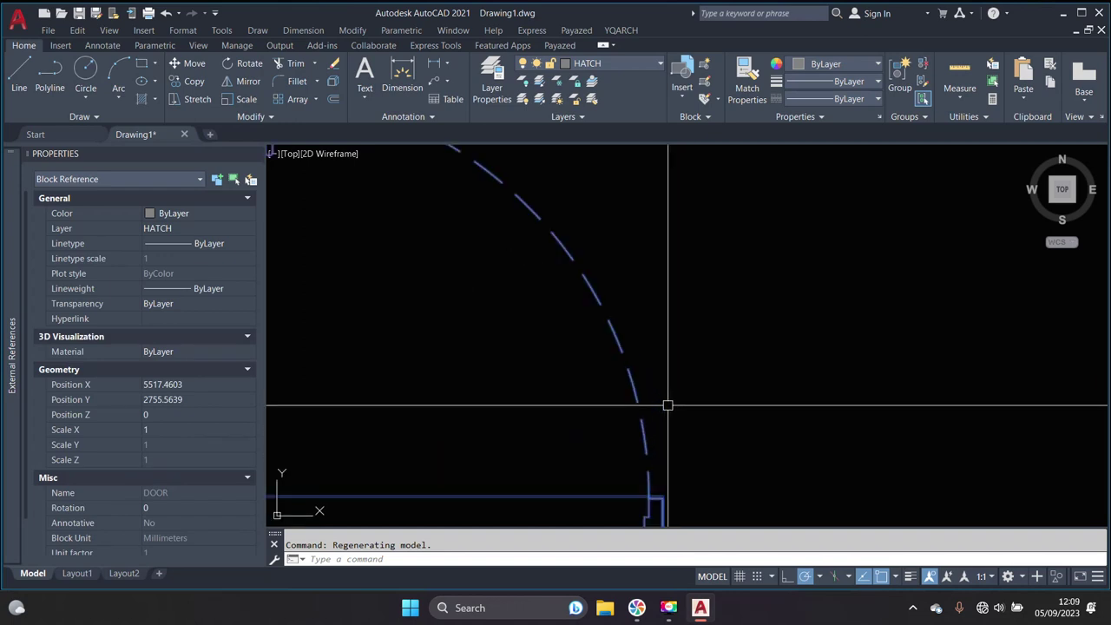
pyautogui.press('Escape')
pyautogui.scroll(-2, 660, 423)
pyautogui.scroll(-1, 703, 403)
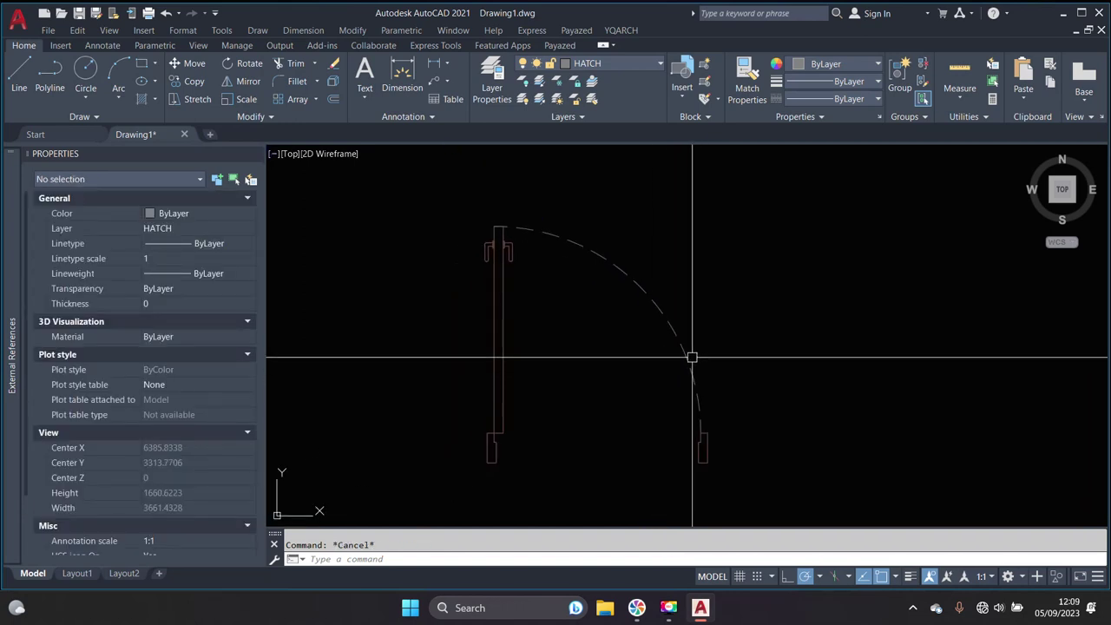
pyautogui.click(704, 383)
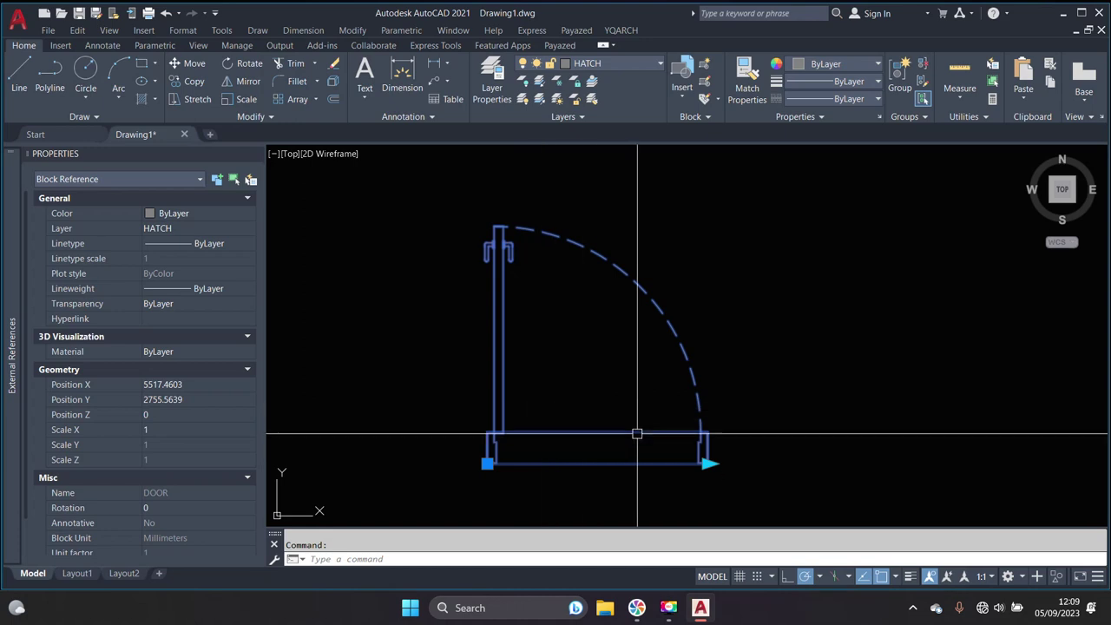
pyautogui.scroll(-3, 649, 422)
pyautogui.scroll(-2, 643, 427)
pyautogui.scroll(2, 600, 424)
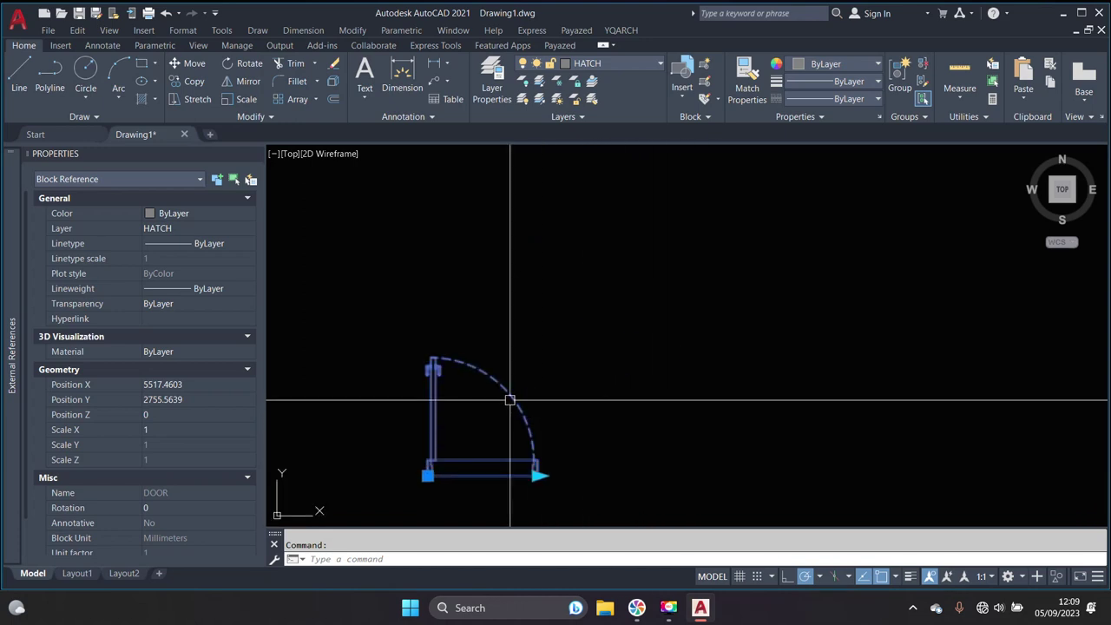
pyautogui.moveTo(512, 409); pyautogui.dragTo(559, 376, button='middle')
pyautogui.scroll(-3, 588, 386)
pyautogui.scroll(3, 599, 389)
pyautogui.scroll(3, 601, 389)
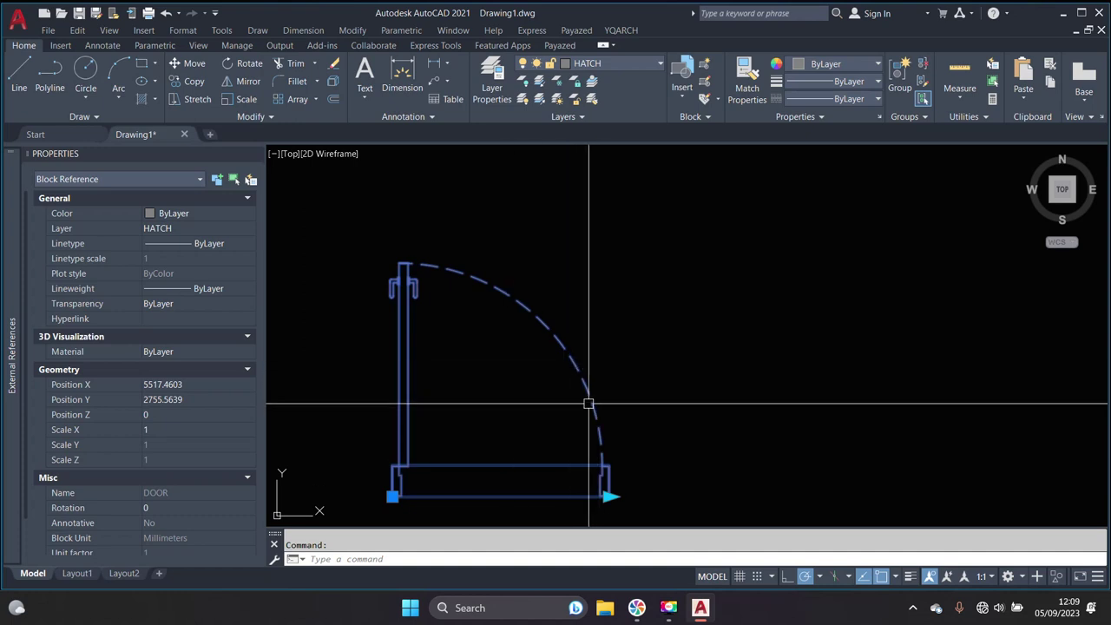
pyautogui.scroll(-3, 568, 392)
pyautogui.scroll(2, 599, 434)
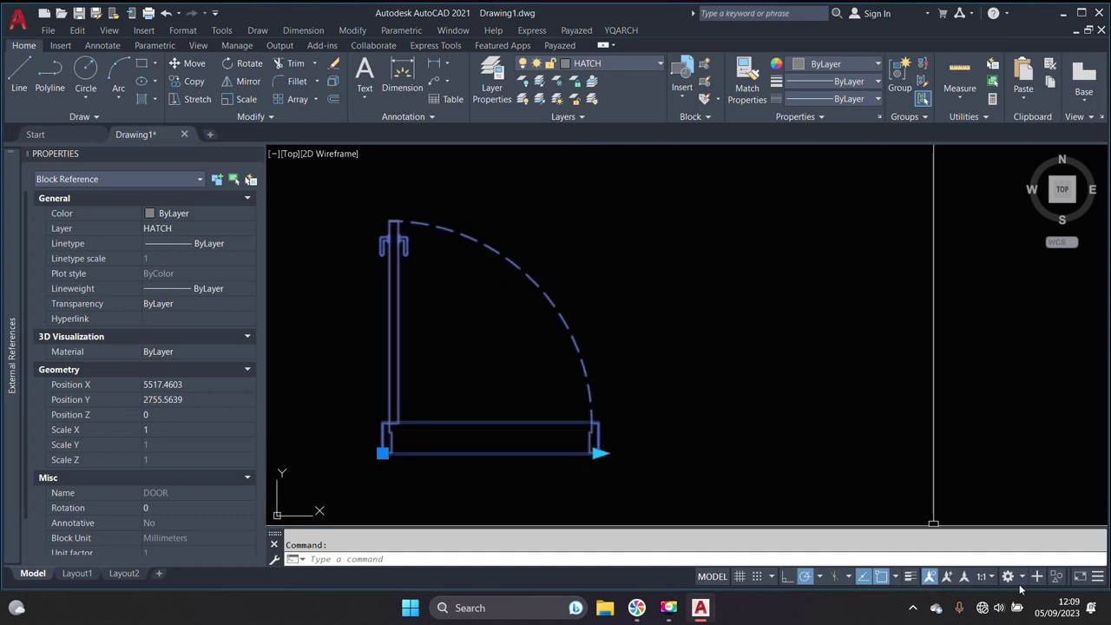
pyautogui.moveTo(519, 402); pyautogui.dragTo(660, 401, button='middle')
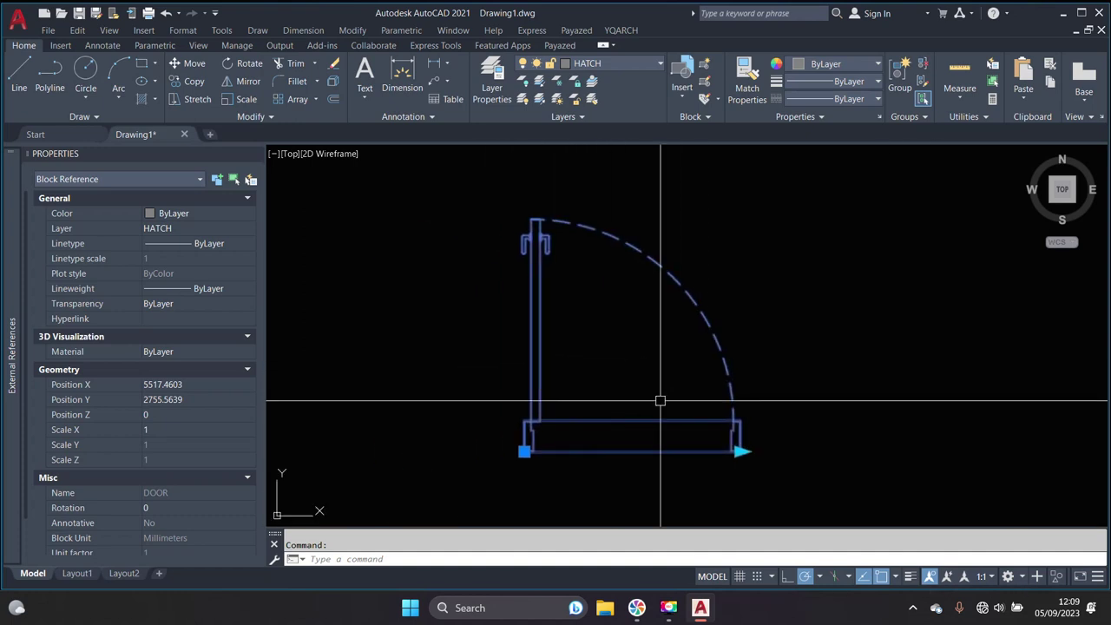